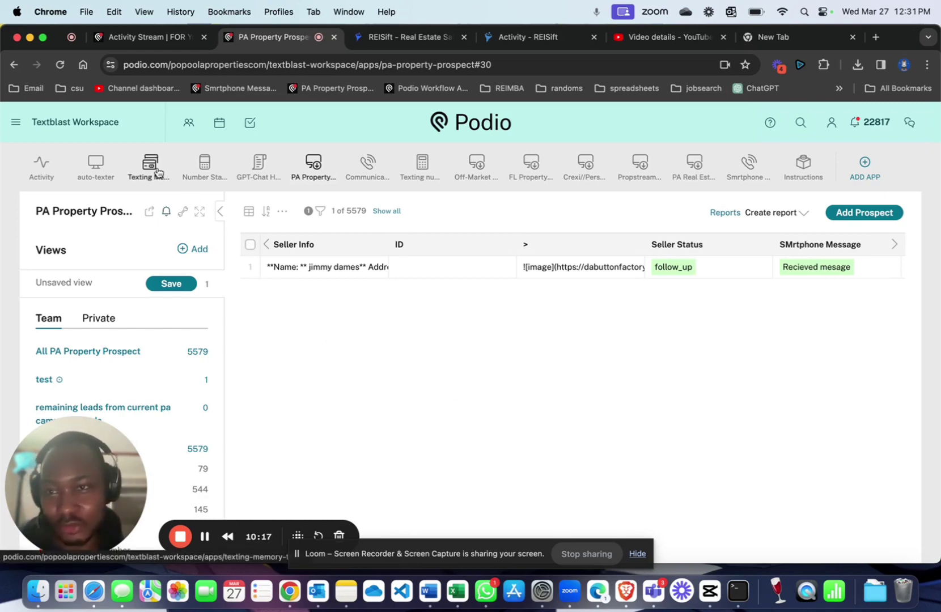
Create a new private workspace named PODIO SERIES
click(94, 123)
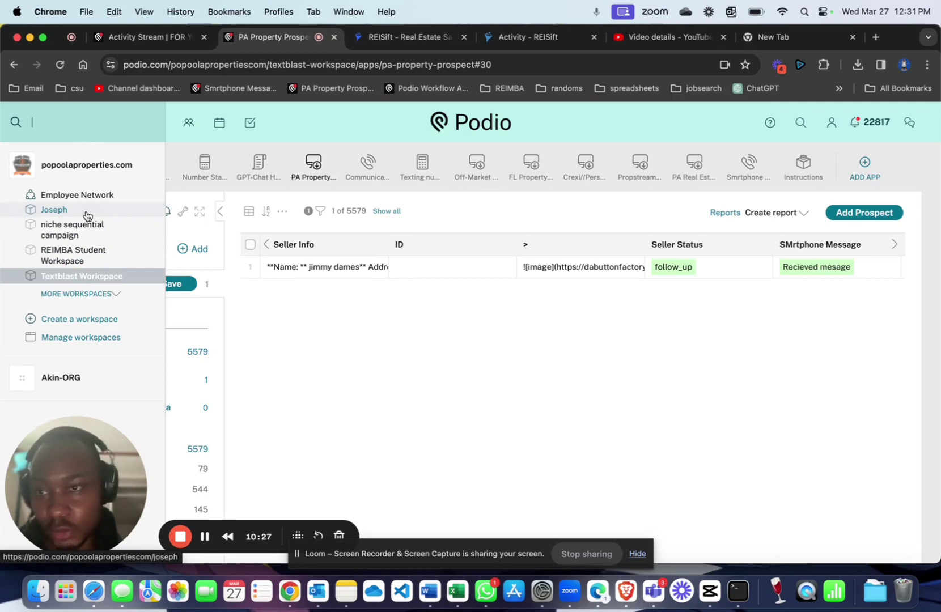
click(82, 321)
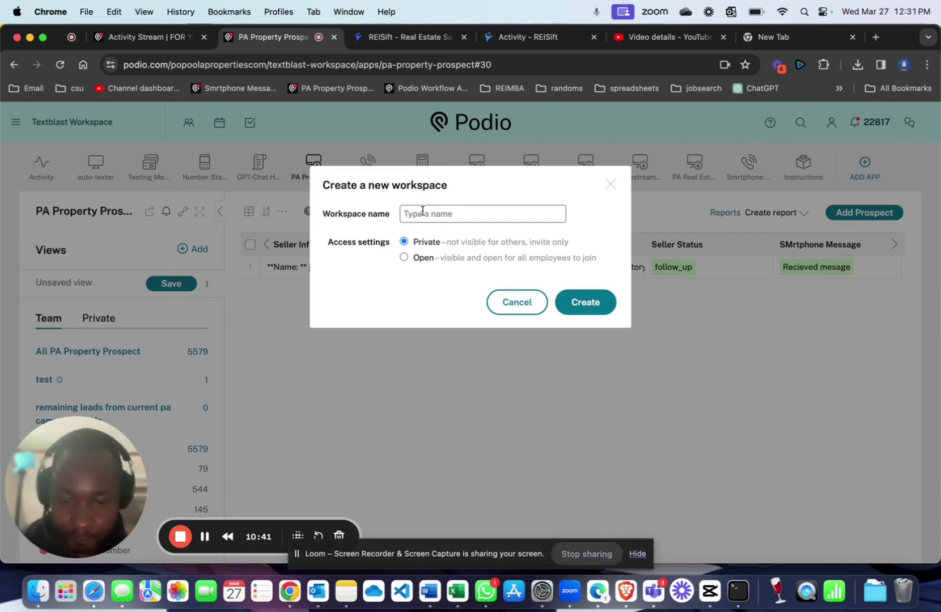
text(PODIO SERIES)
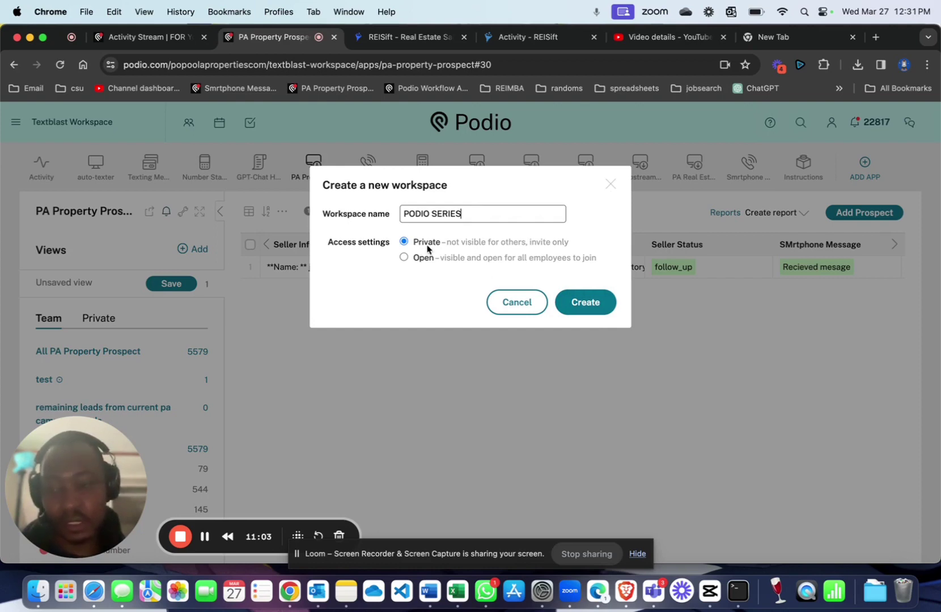
click(587, 304)
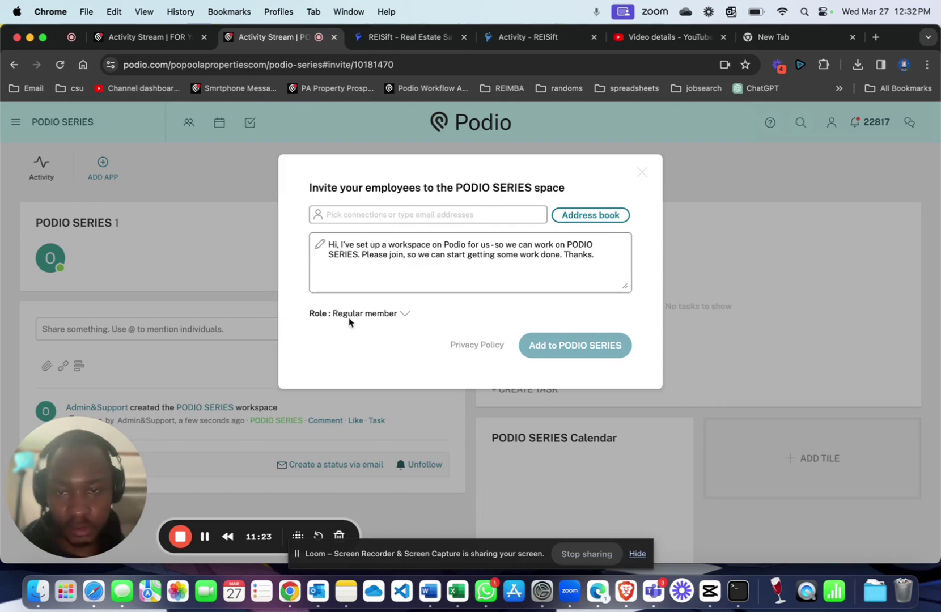
Check the member role choices in the workspace invitation and close the invitation without adding anyone
click(368, 315)
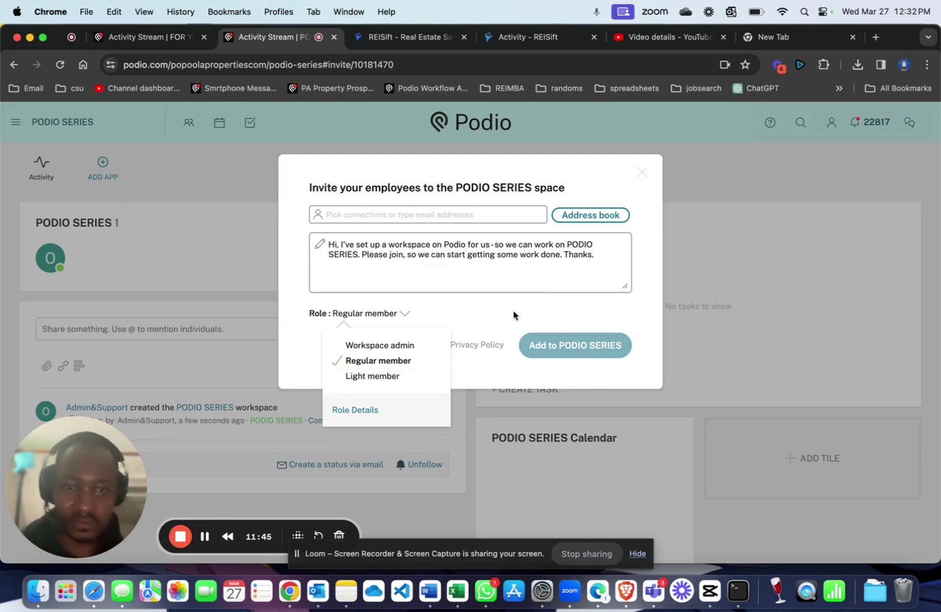
click(642, 170)
click(642, 170)
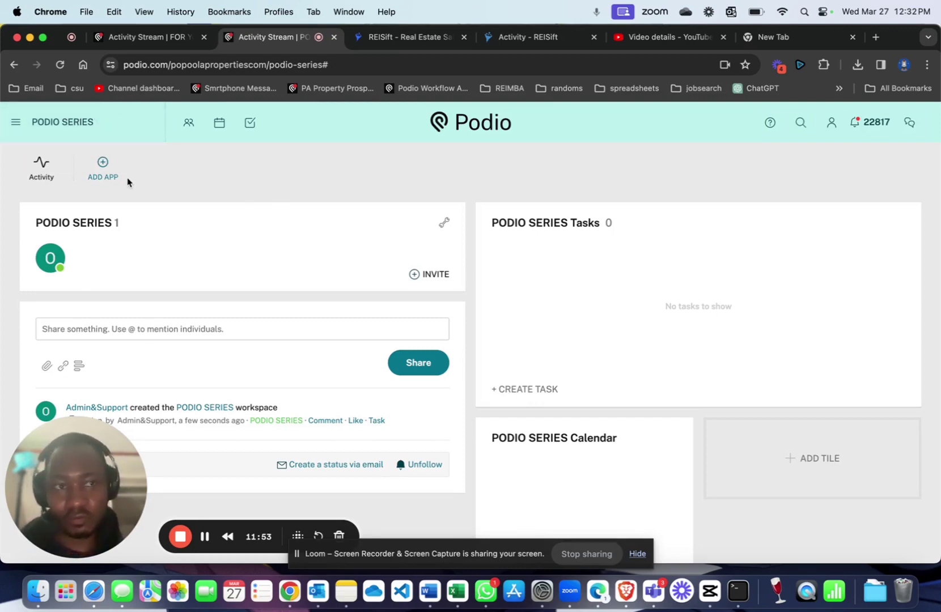
Start creating a custom app in the PODIO SERIES workspace and name it Clients App
click(103, 173)
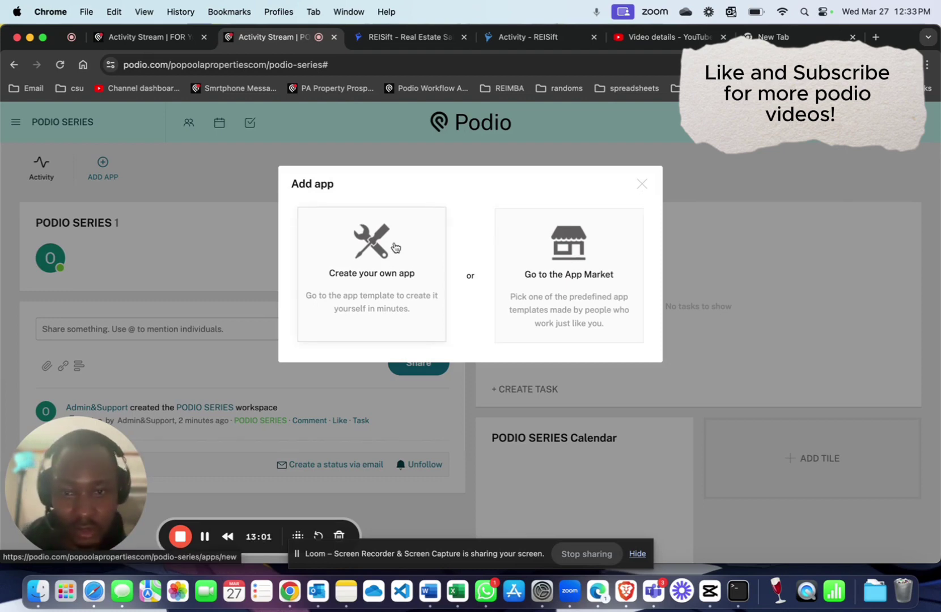
click(367, 288)
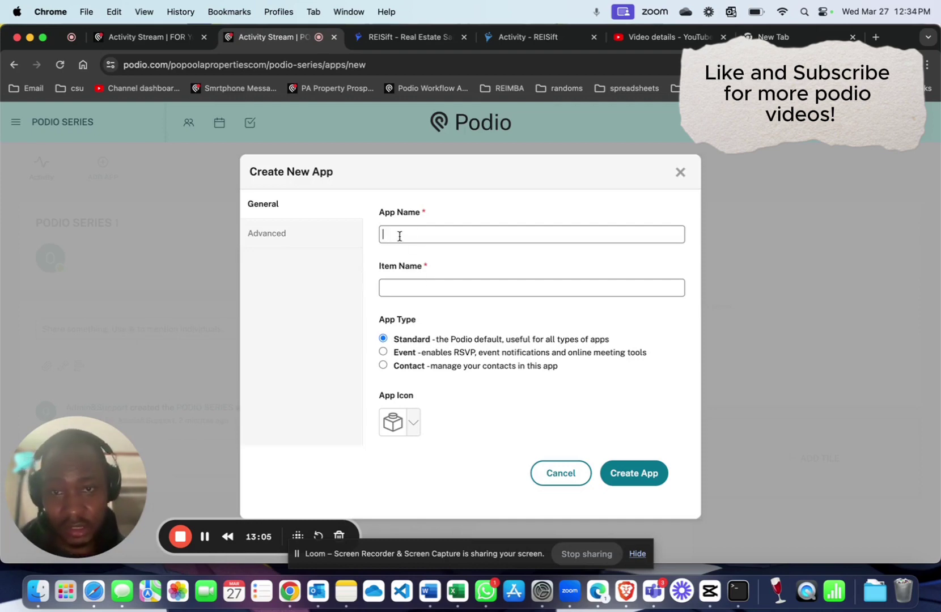
click(395, 234)
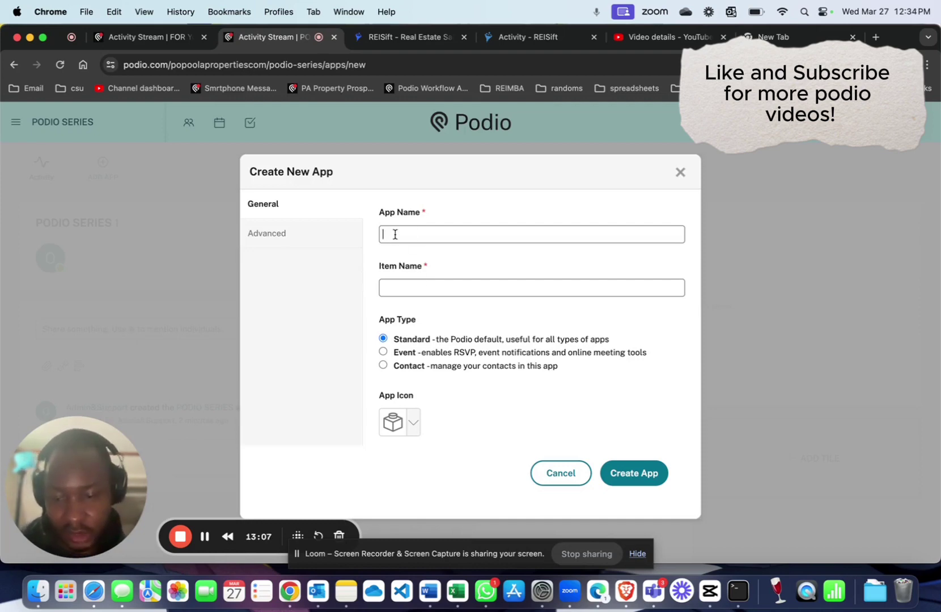
text(CLient)
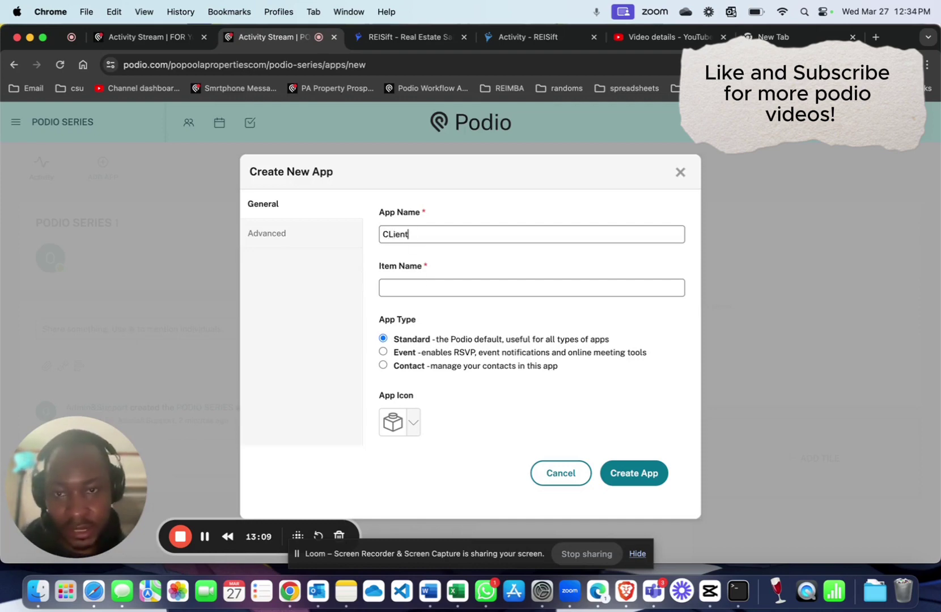
key(BackSpace)
key(BackSpace)
key(BackSpace)
key(BackSpace)
key(BackSpace)
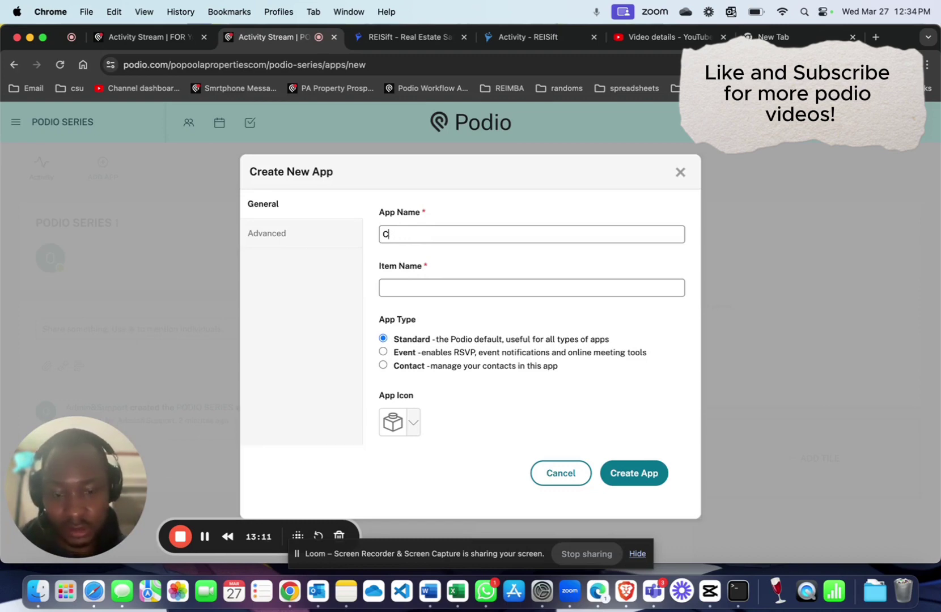
text(lients App)
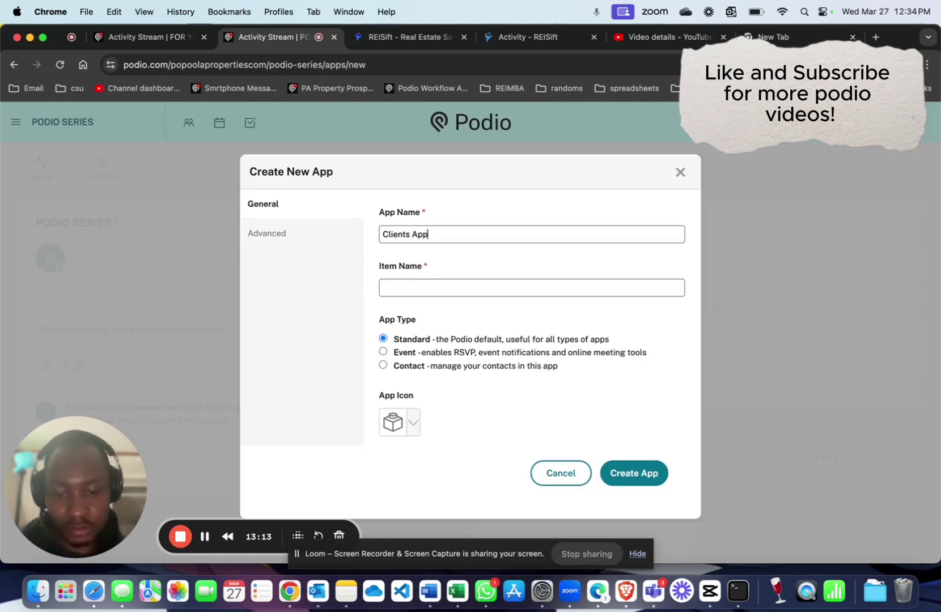
Set the new app's item name to Client and its app type to Contact
click(407, 295)
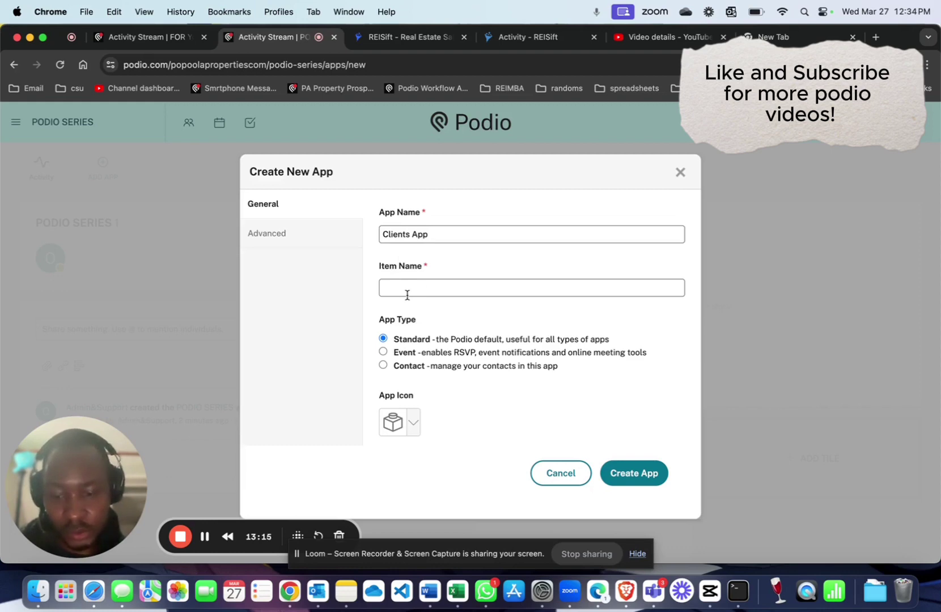
text(Client)
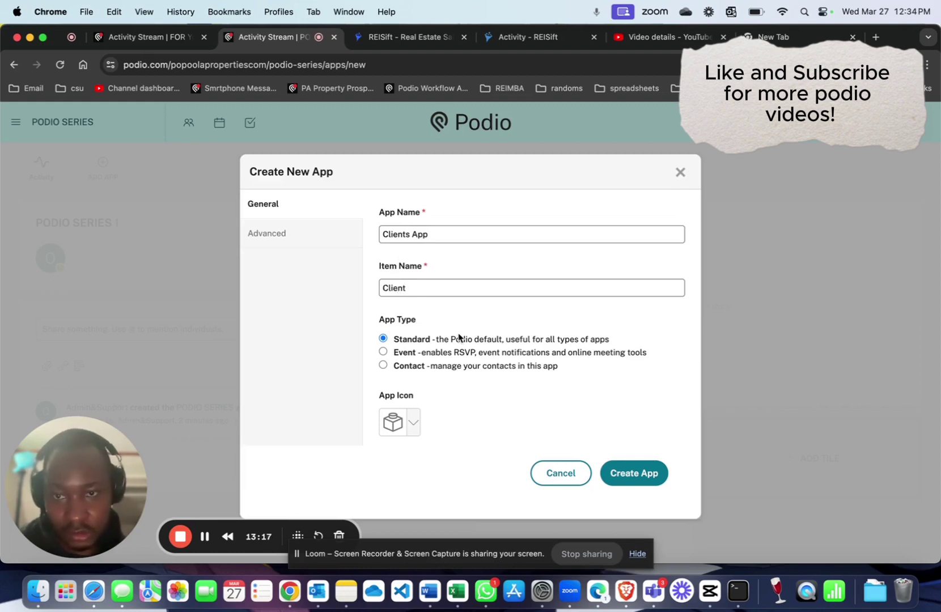
click(395, 368)
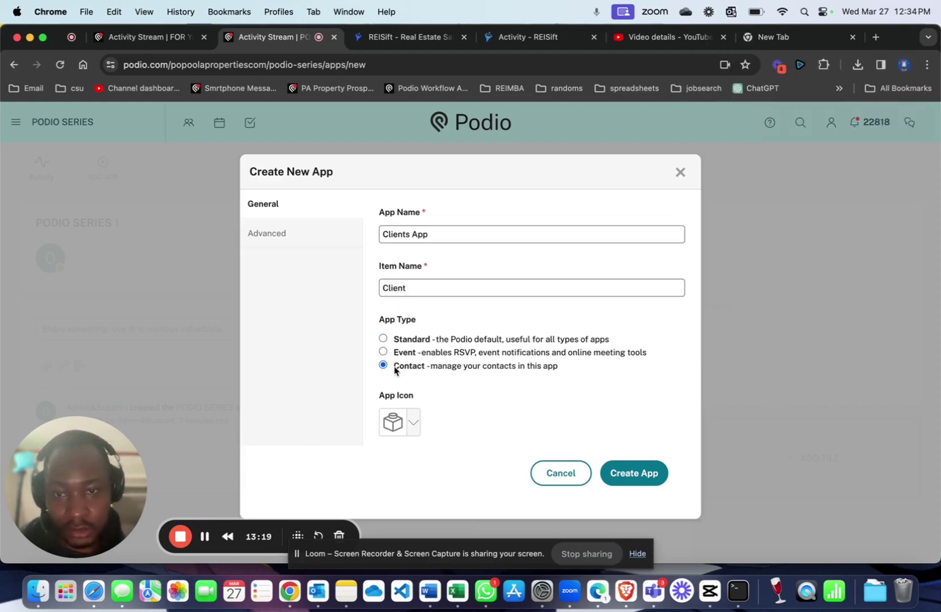
Search the app icons for "client" and choose the person surrounded by broadcast waves
scroll(485, 379, down, 2)
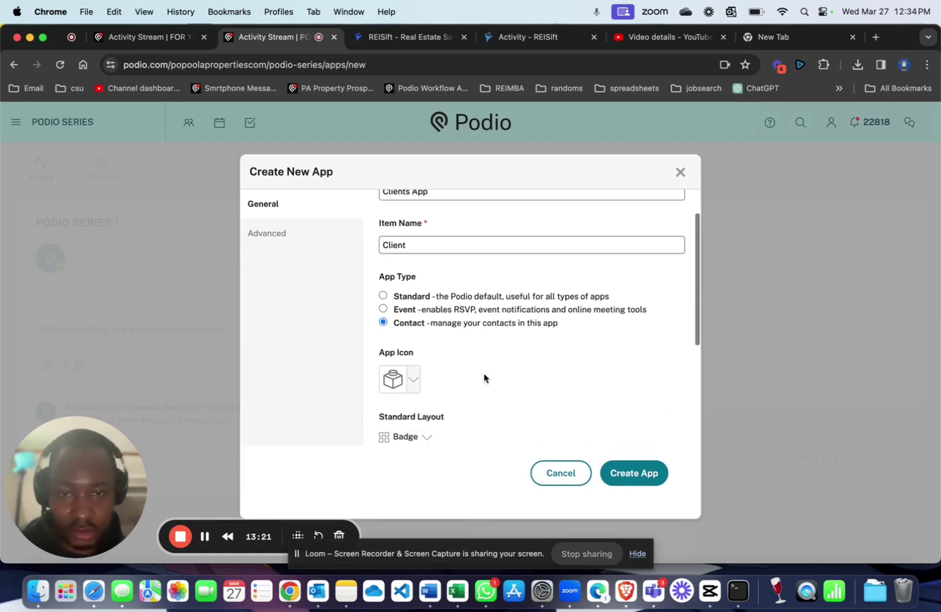
click(413, 374)
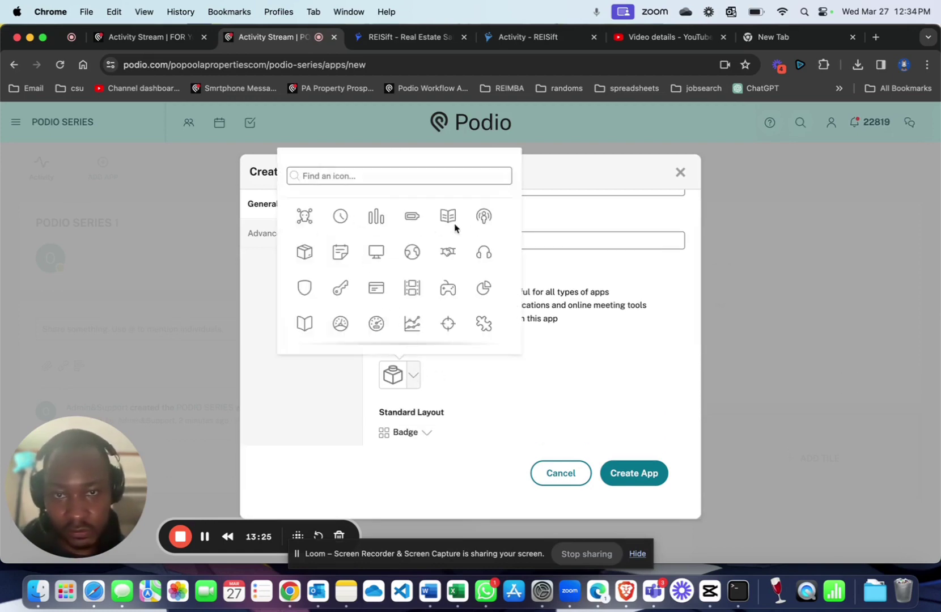
text(client)
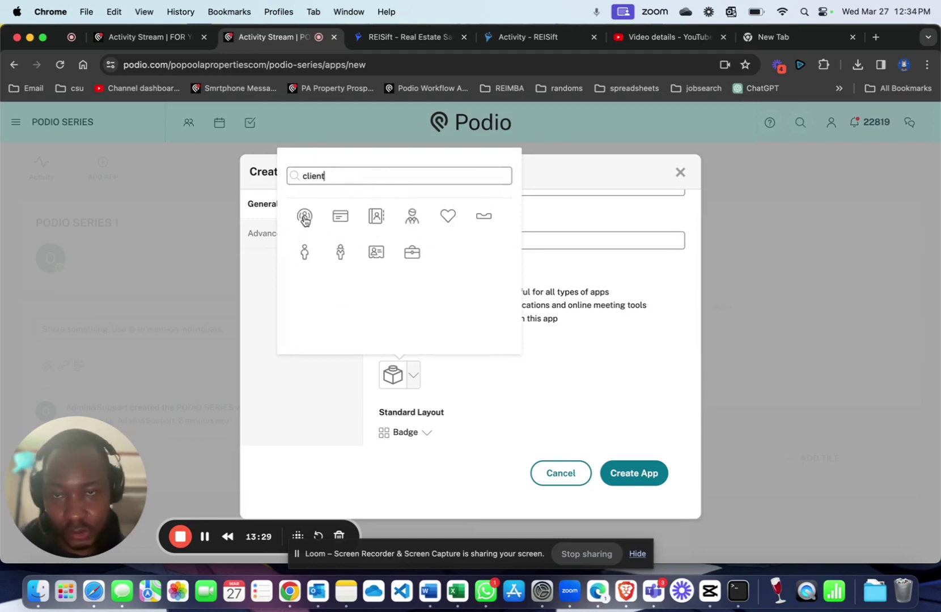
click(304, 217)
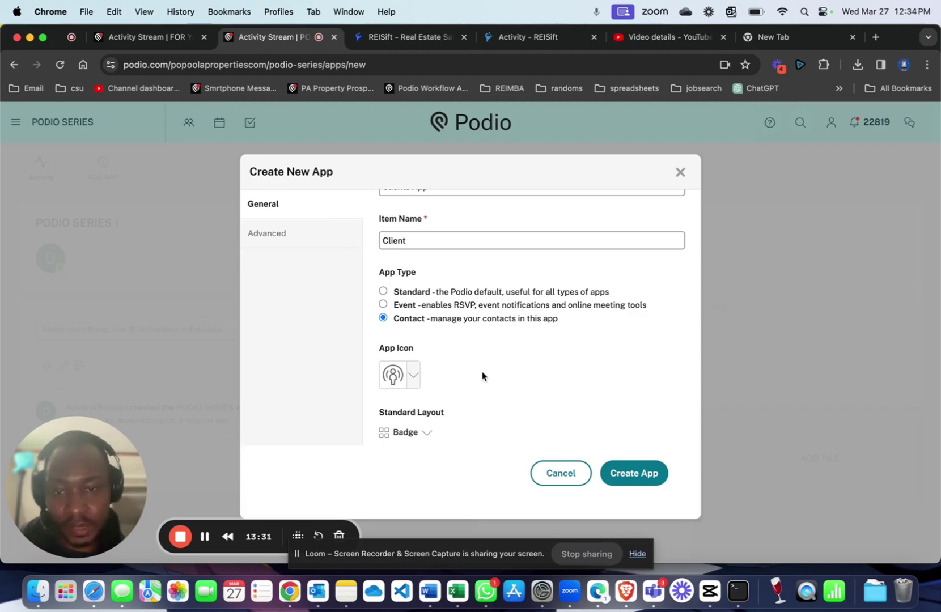
Set the new app's standard layout to Table
scroll(483, 376, down, 3)
scroll(483, 376, up, 2)
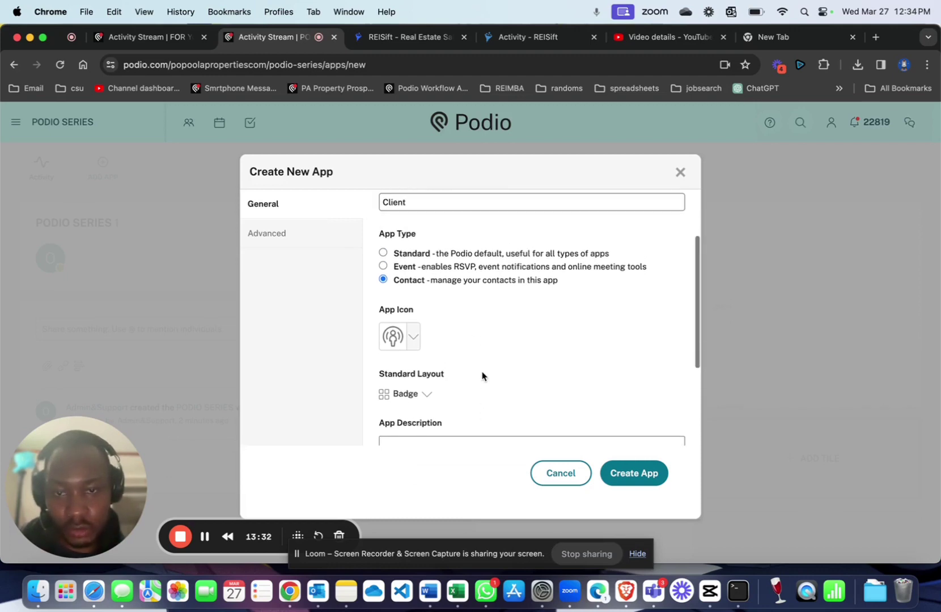
click(428, 398)
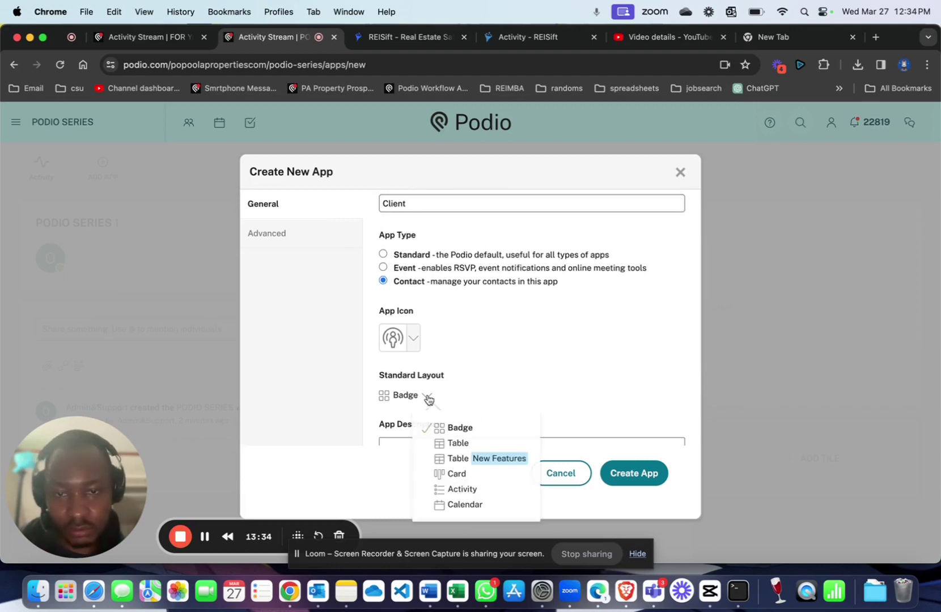
click(479, 442)
Enter "This is for Podio Series" as the app description
scroll(486, 390, down, 5)
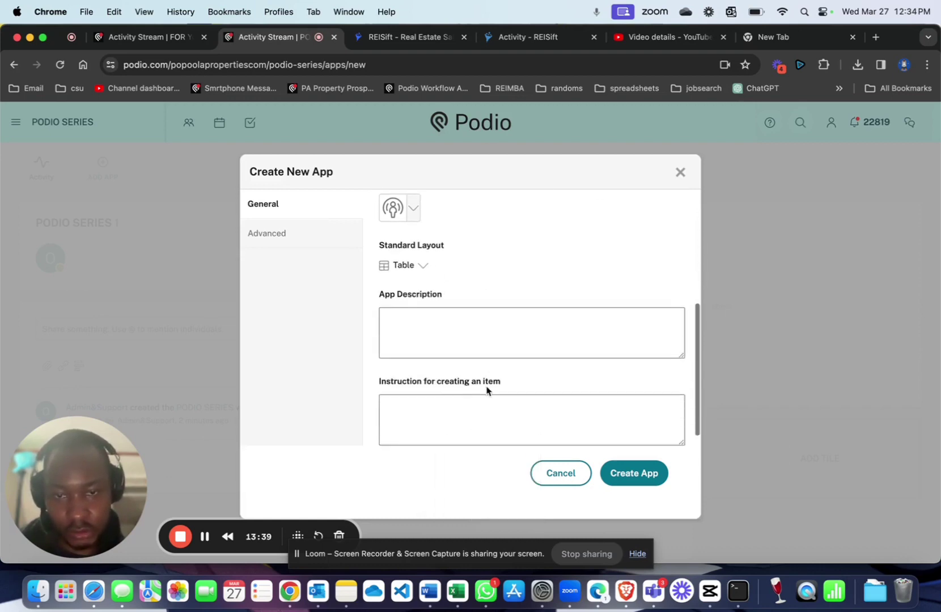
click(440, 315)
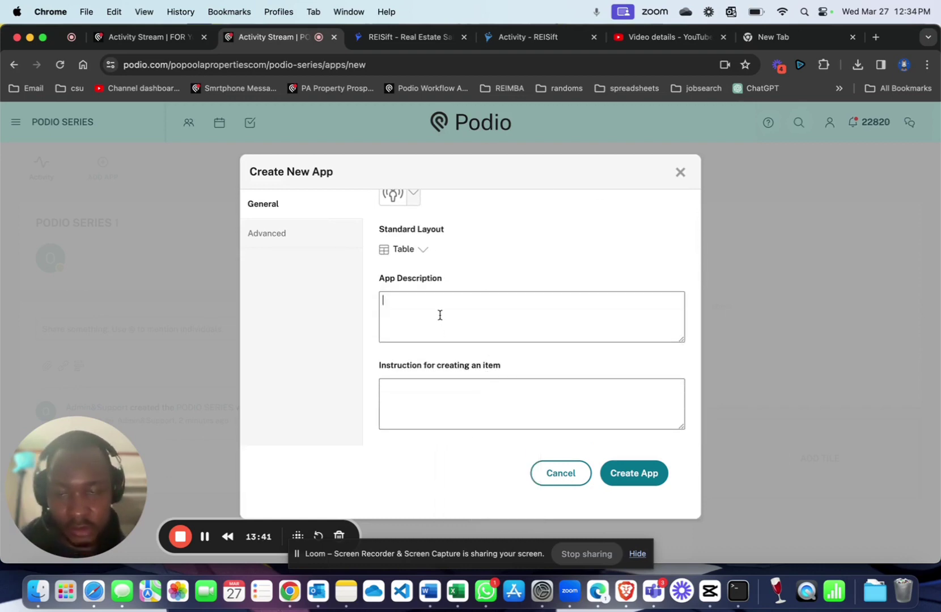
text(This is for Podio Series)
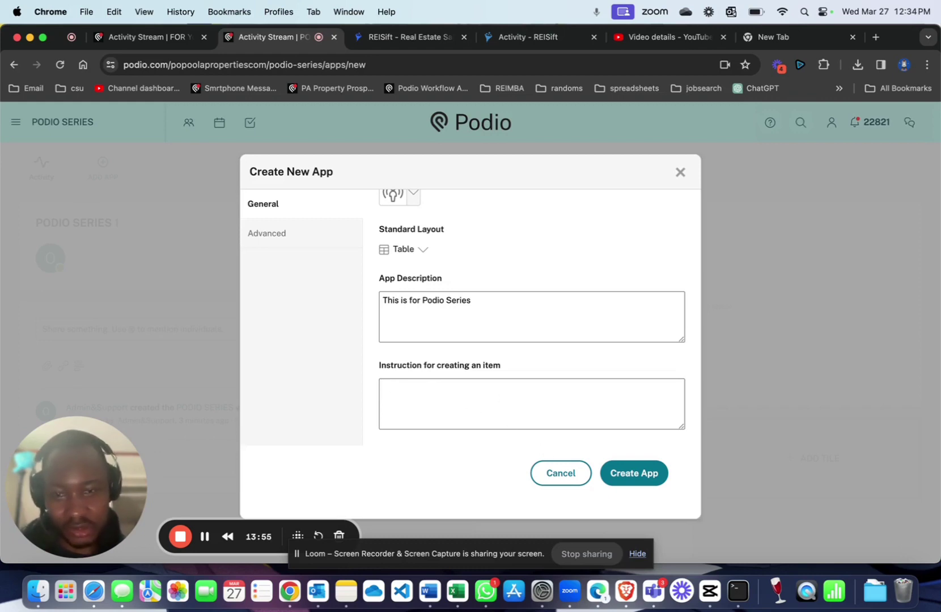
Review the advanced options against the general settings and create the Clients App
click(292, 234)
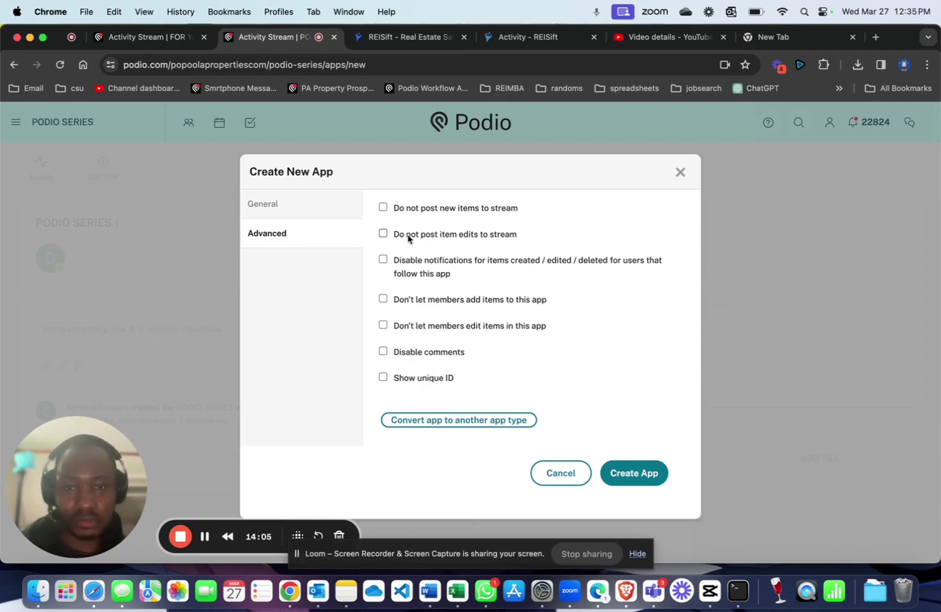
click(284, 209)
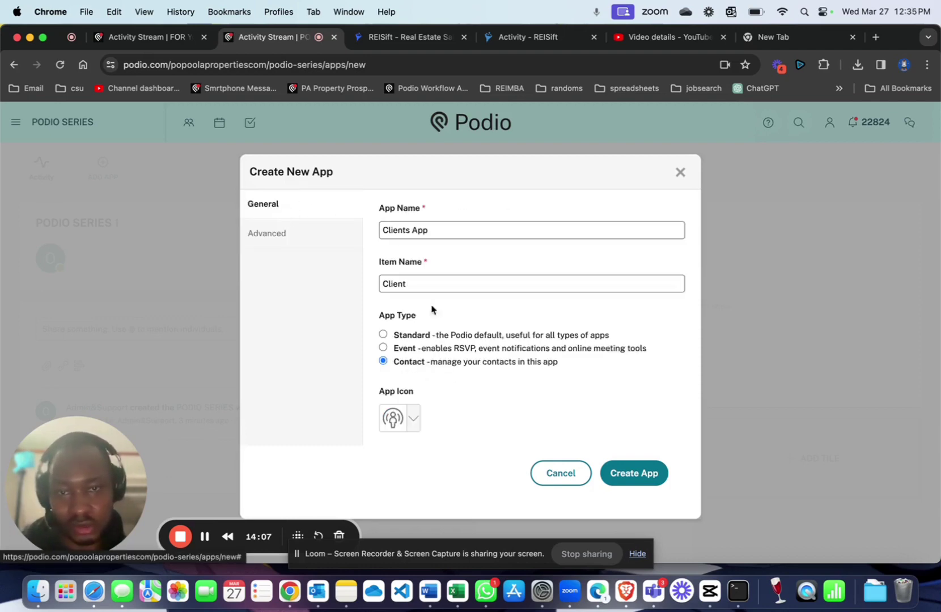
click(286, 234)
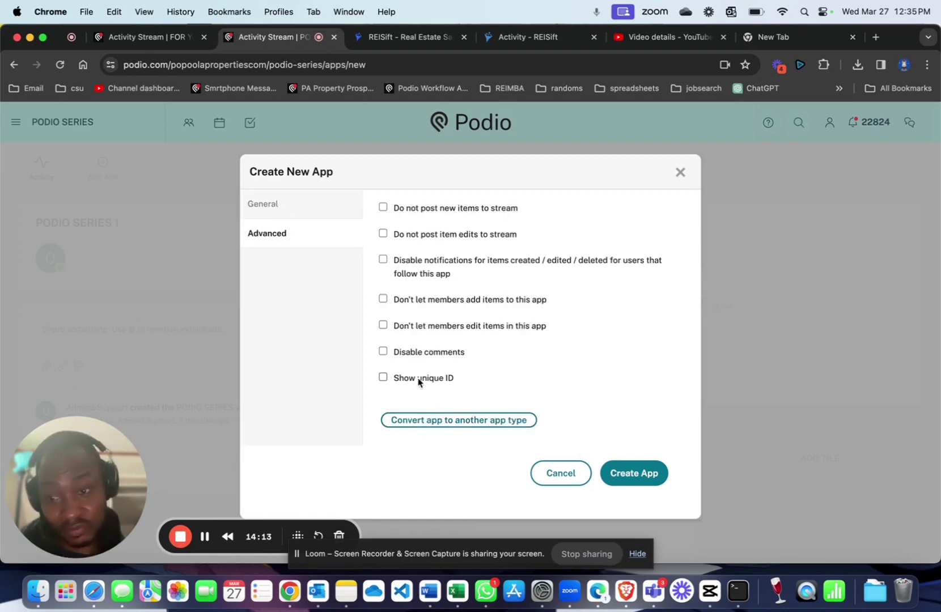
click(306, 208)
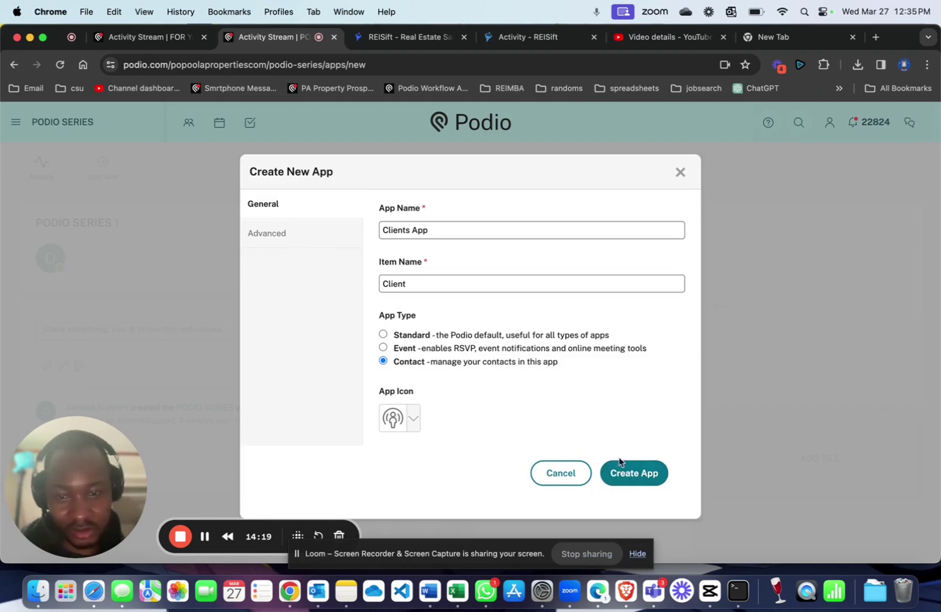
click(633, 474)
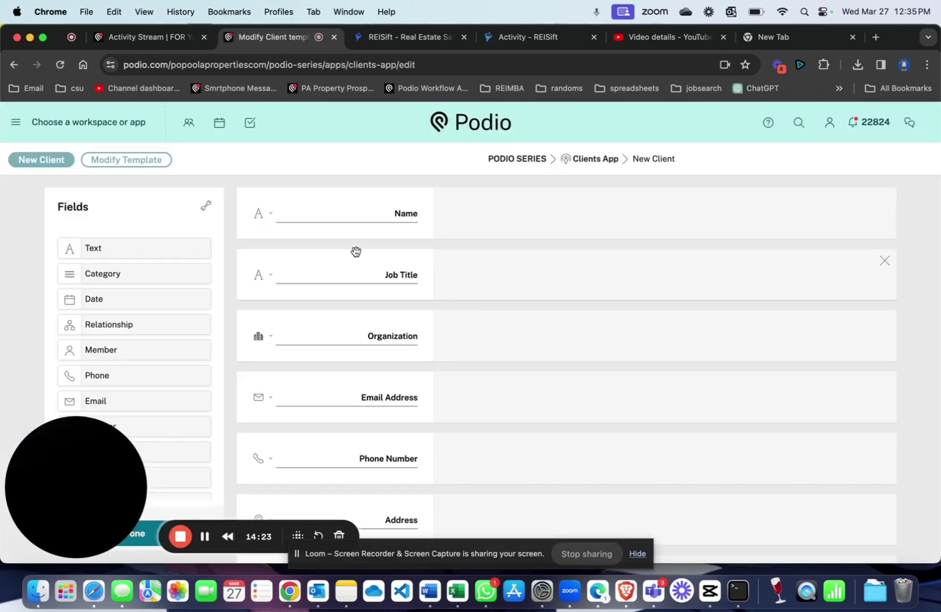
Look over the client template's default fields and rename the Address field to Client Address
scroll(533, 370, down, 5)
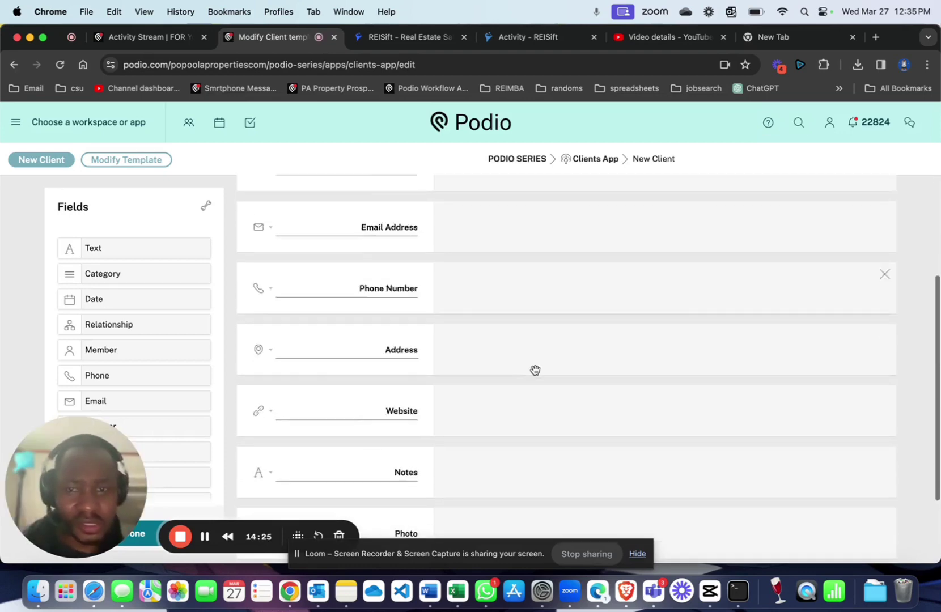
scroll(535, 370, down, 3)
scroll(535, 370, up, 6)
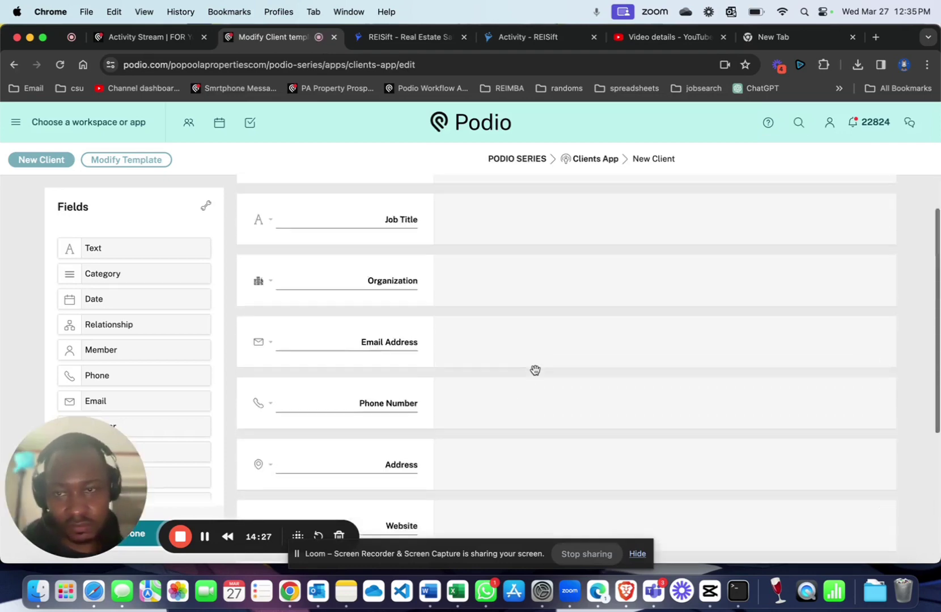
scroll(535, 370, up, 2)
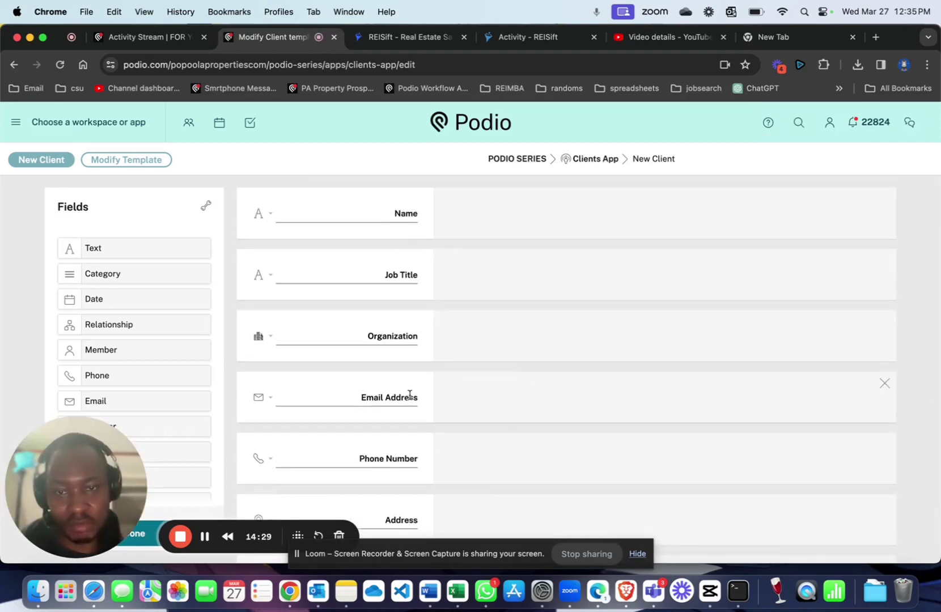
scroll(409, 394, down, 3)
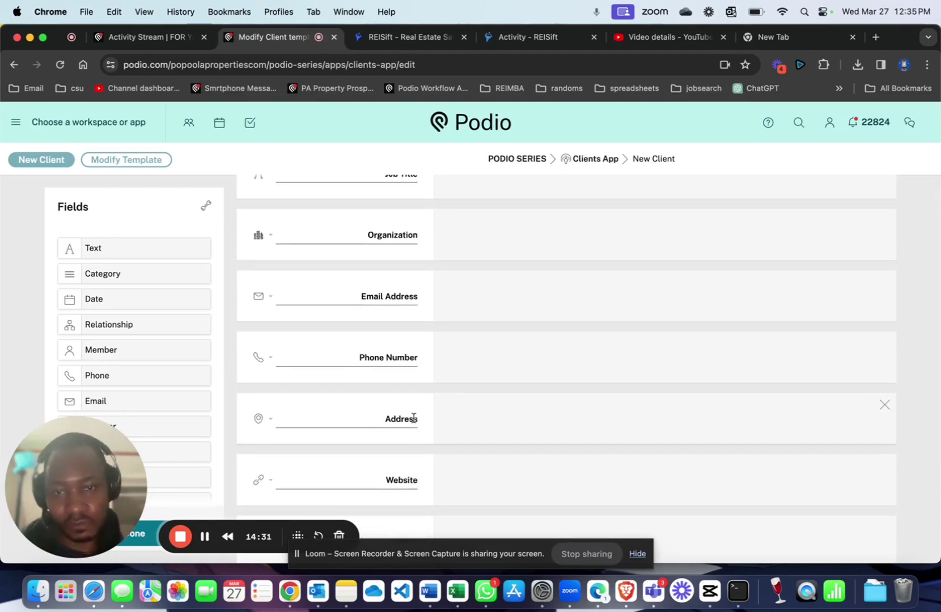
scroll(413, 417, down, 3)
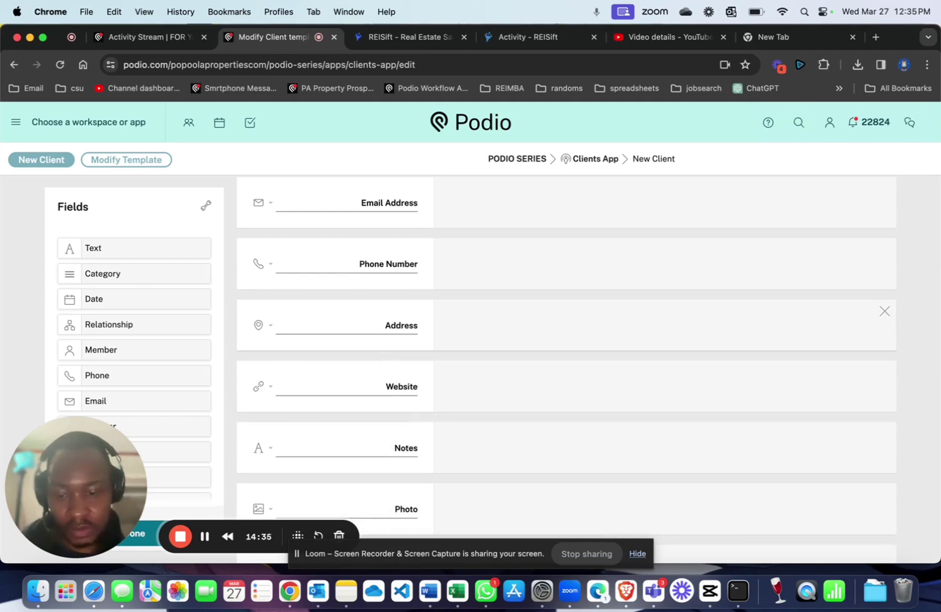
text(ient)
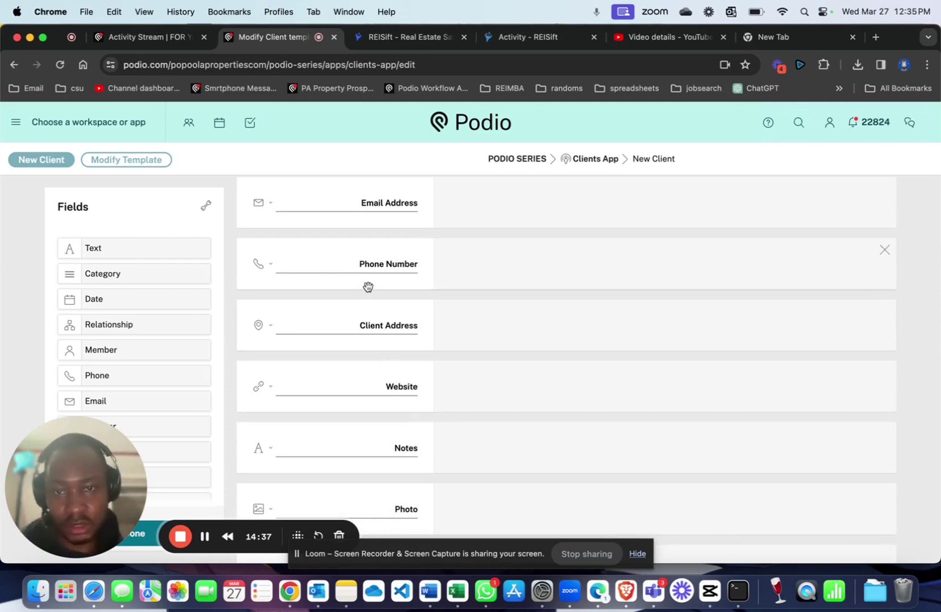
Add a Category field between Client Address and Website in the client template and name it Status
scroll(367, 287, up, 2)
scroll(368, 286, up, 5)
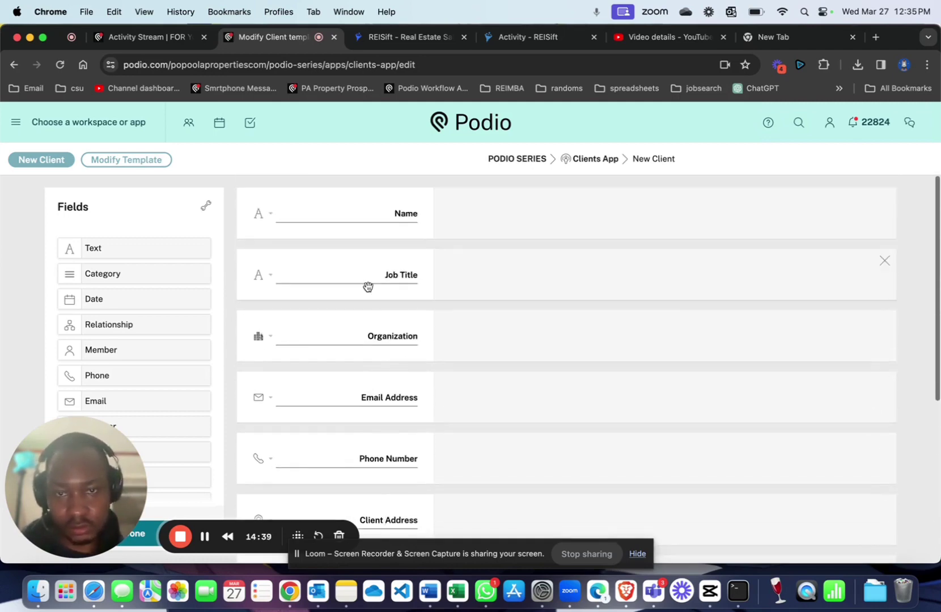
scroll(368, 287, down, 8)
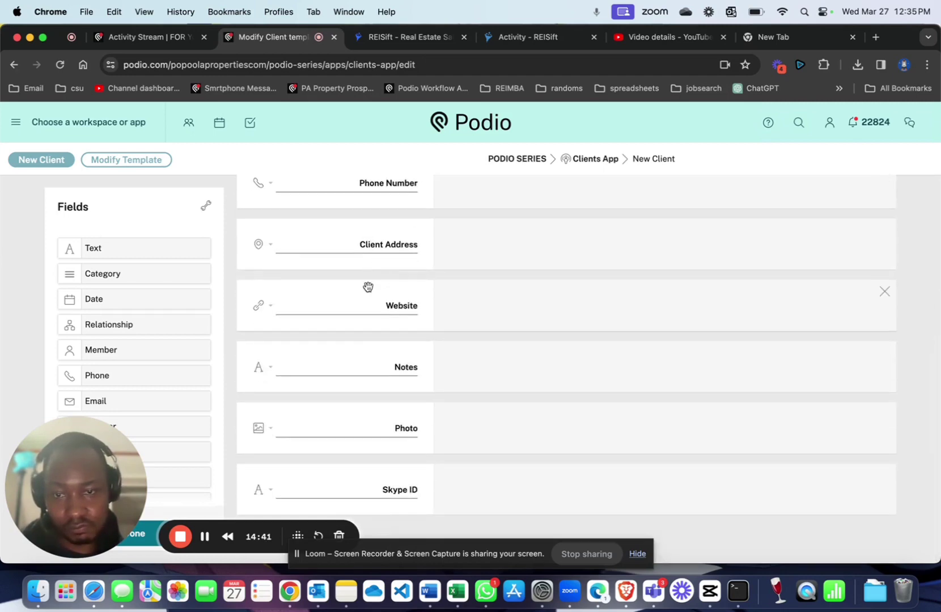
scroll(174, 309, down, 1)
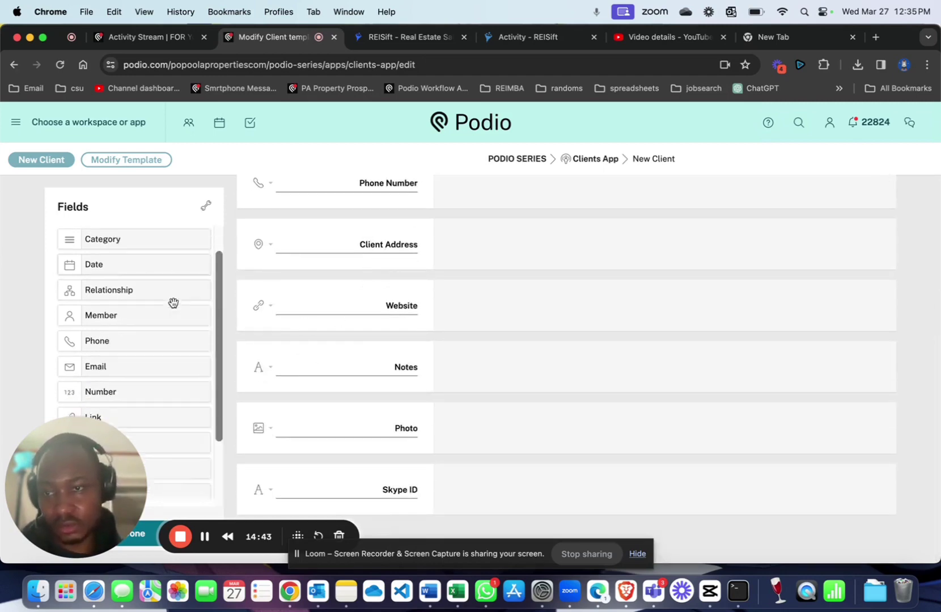
scroll(173, 302, up, 1)
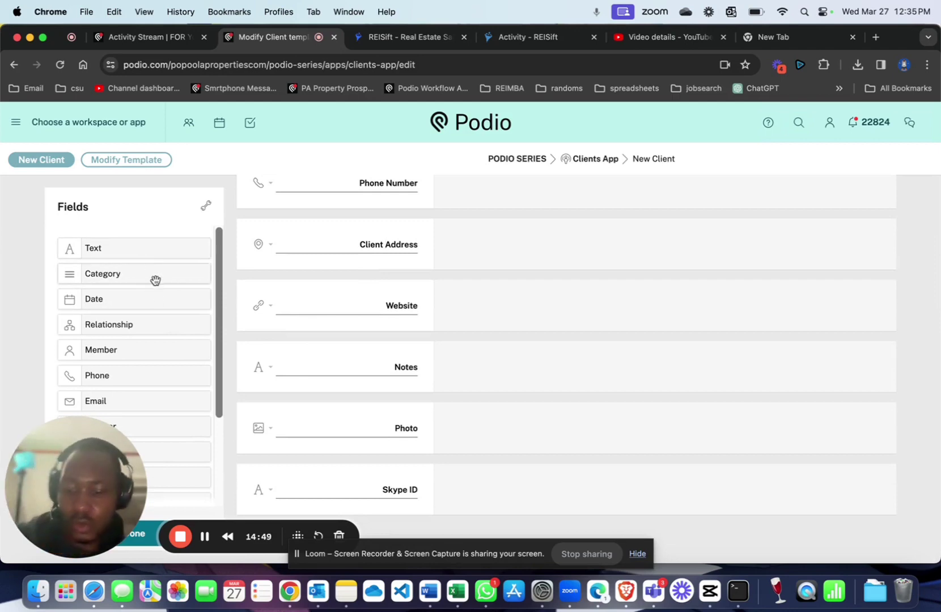
drag(155, 280, 322, 284)
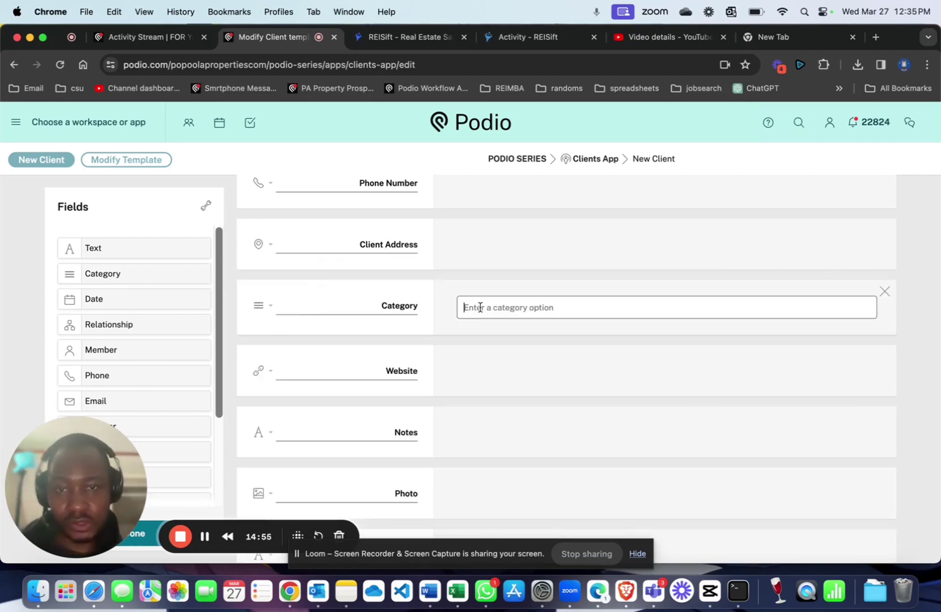
double_click(404, 306)
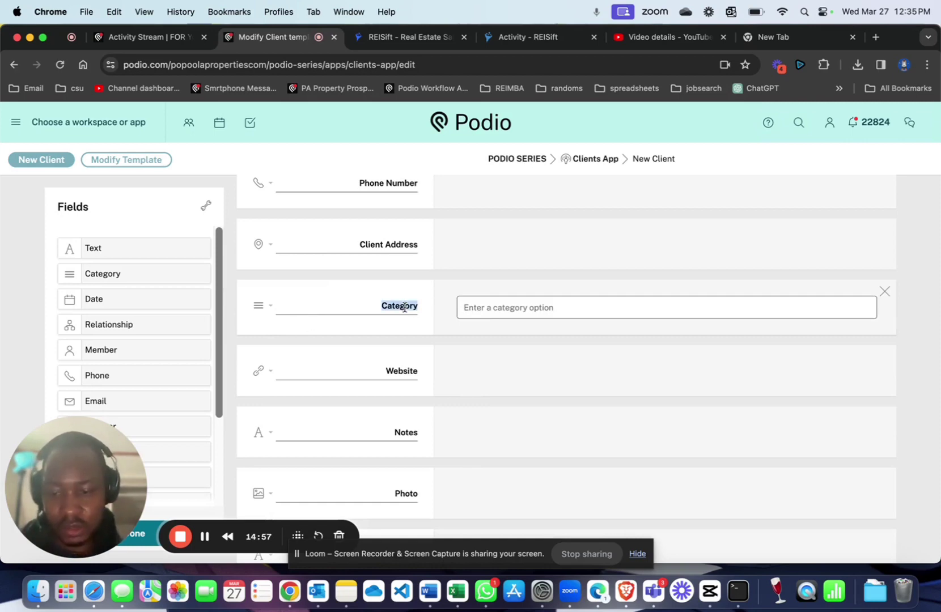
text(Stat)
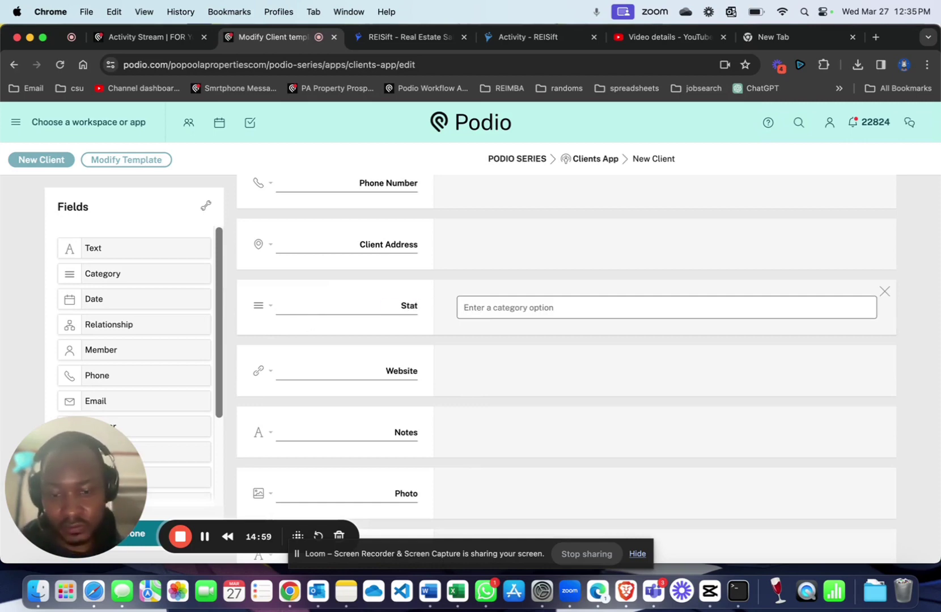
text(us)
Give the Status field the category options Interested, Not Interested and DNC
text(Interested)
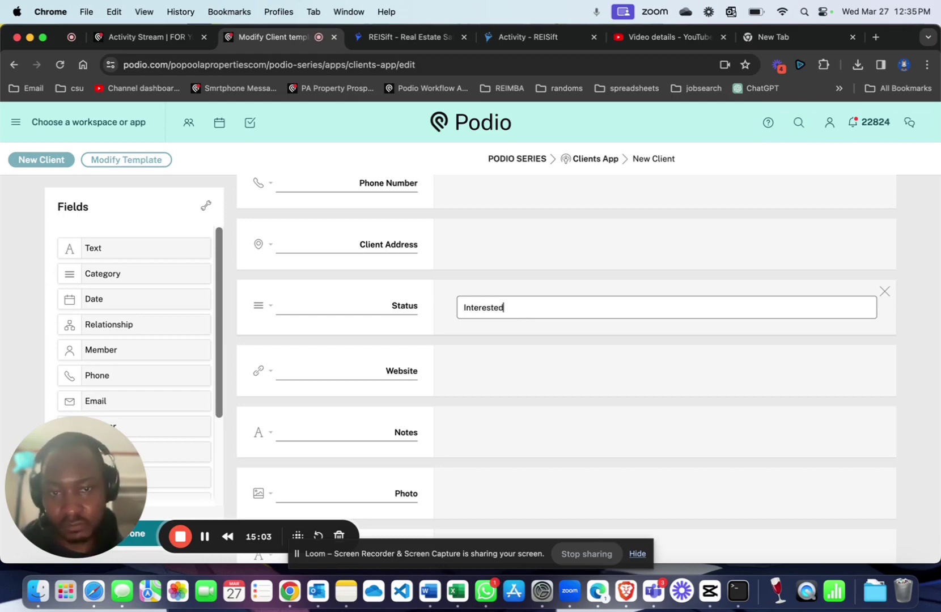
key(Return)
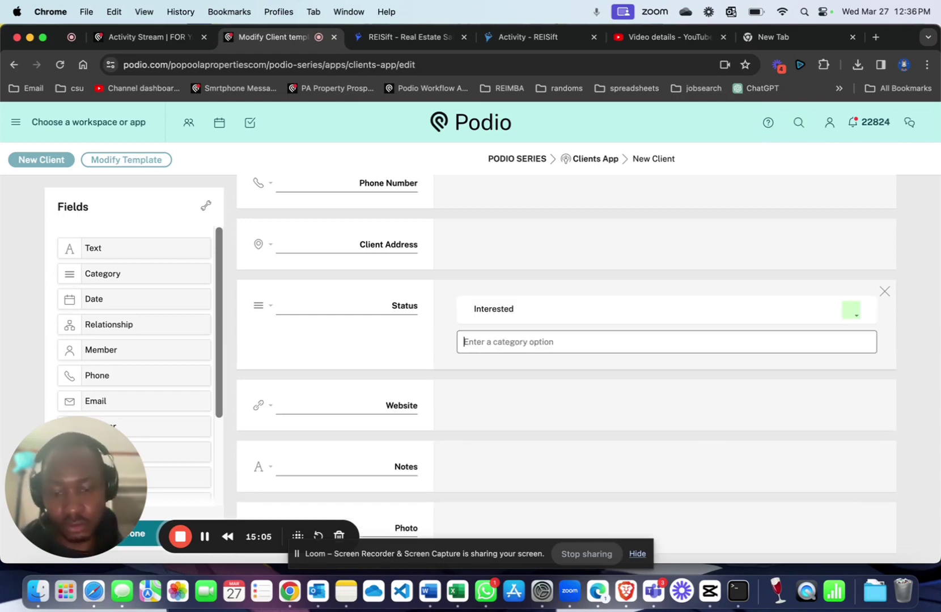
text(Not Interested)
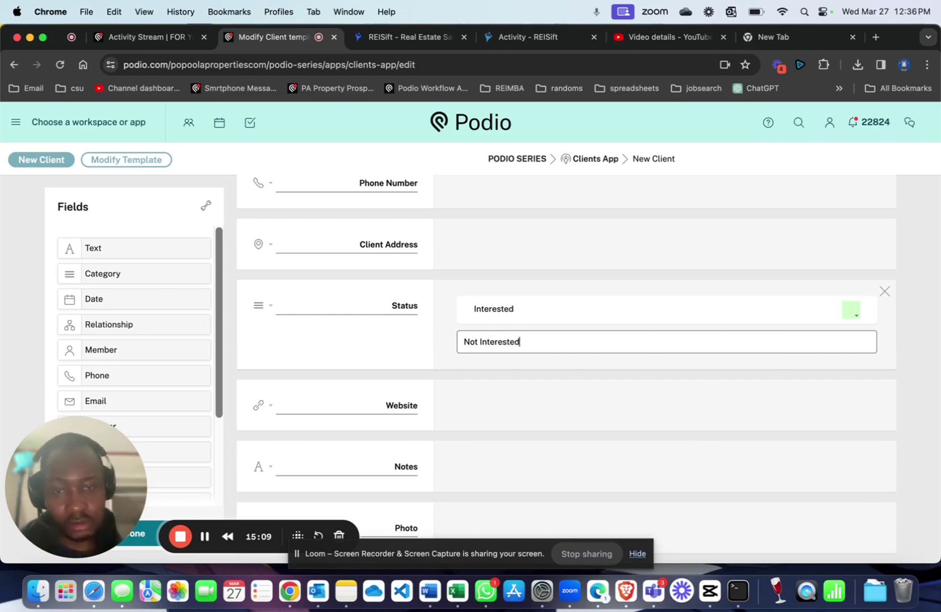
key(Return)
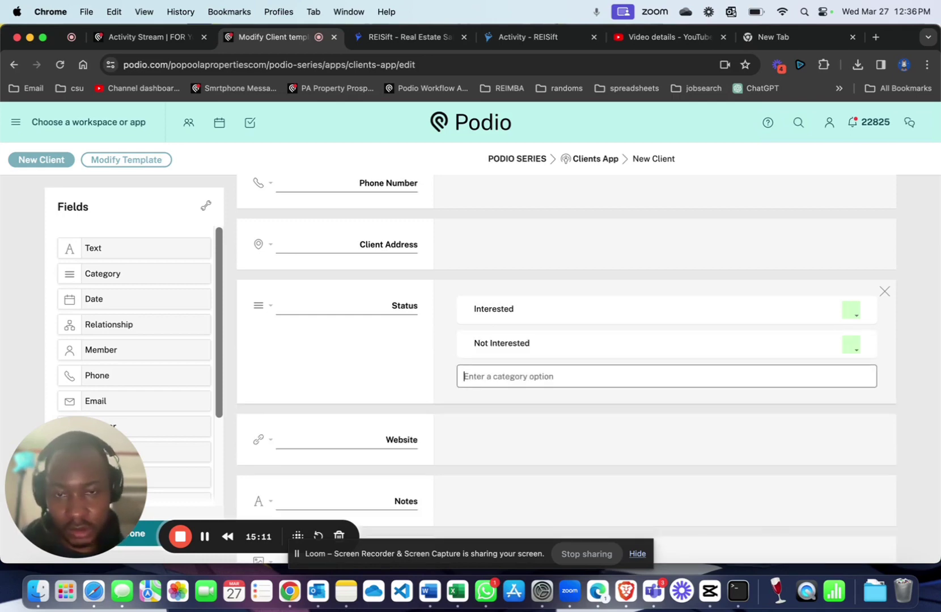
text(DC)
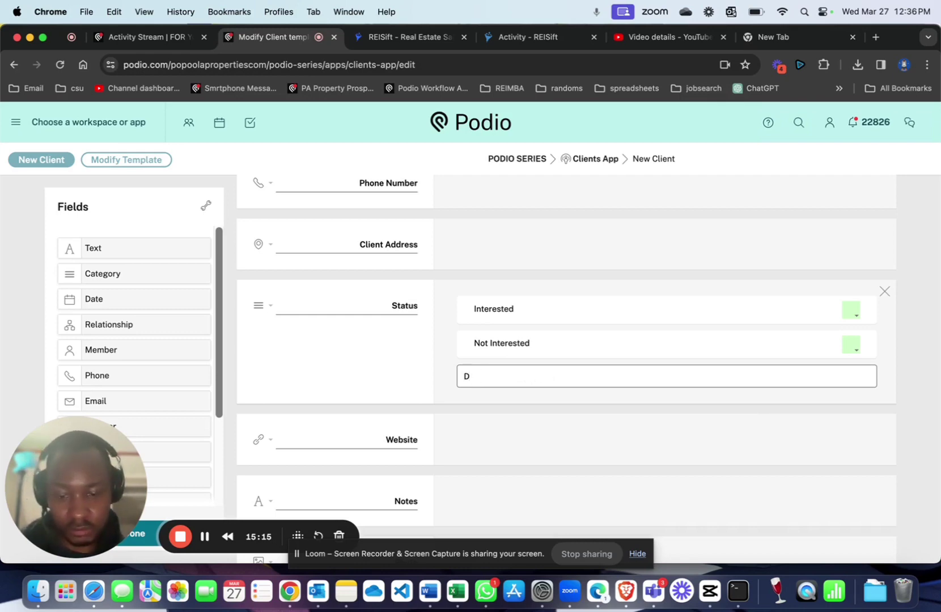
key(Return)
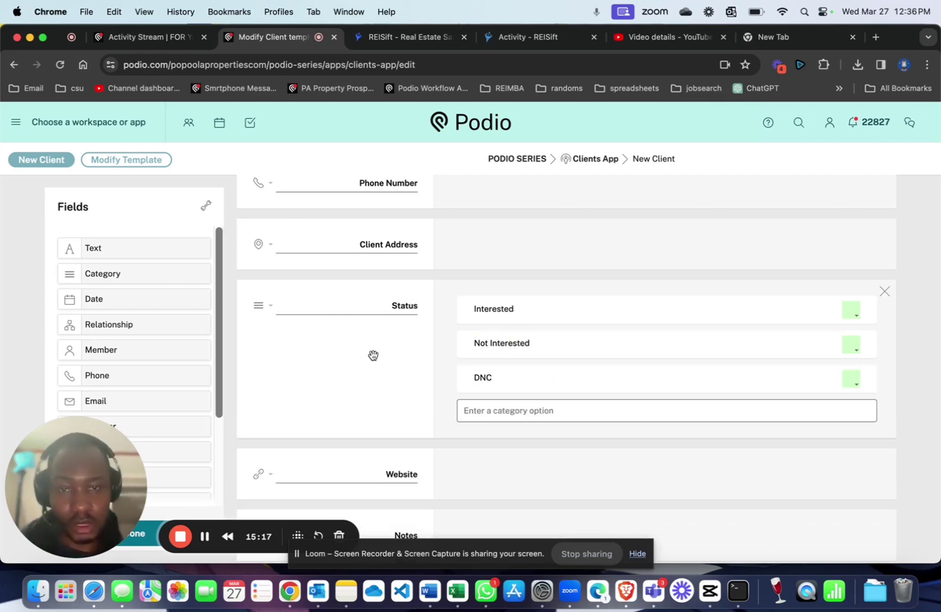
Try multiple choice for the Status field and return it to single choice
click(260, 308)
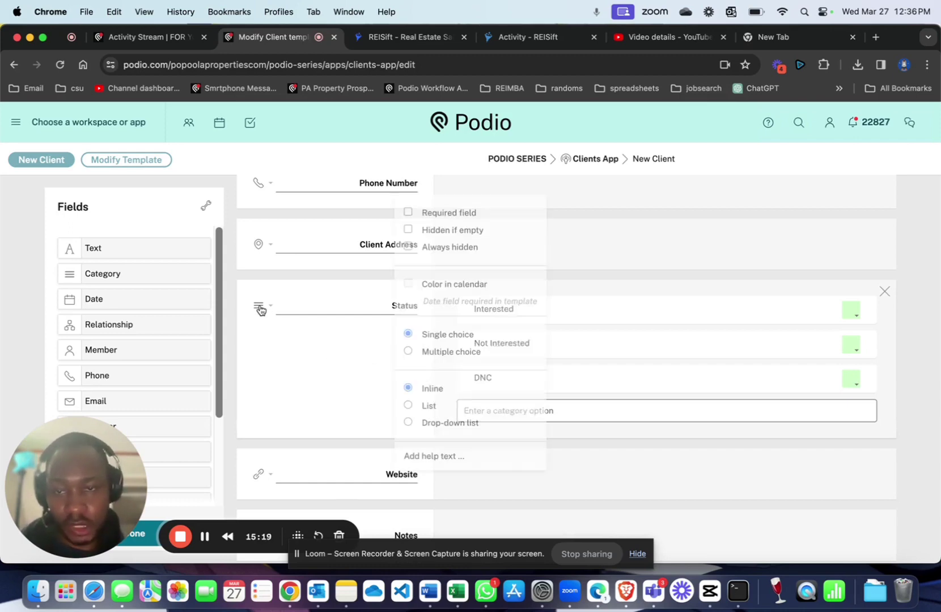
click(432, 354)
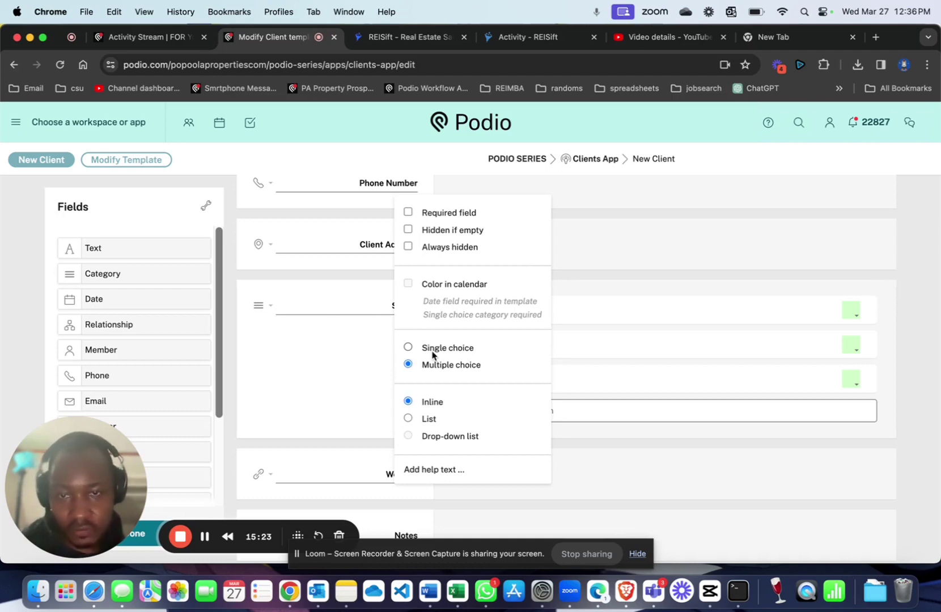
click(307, 370)
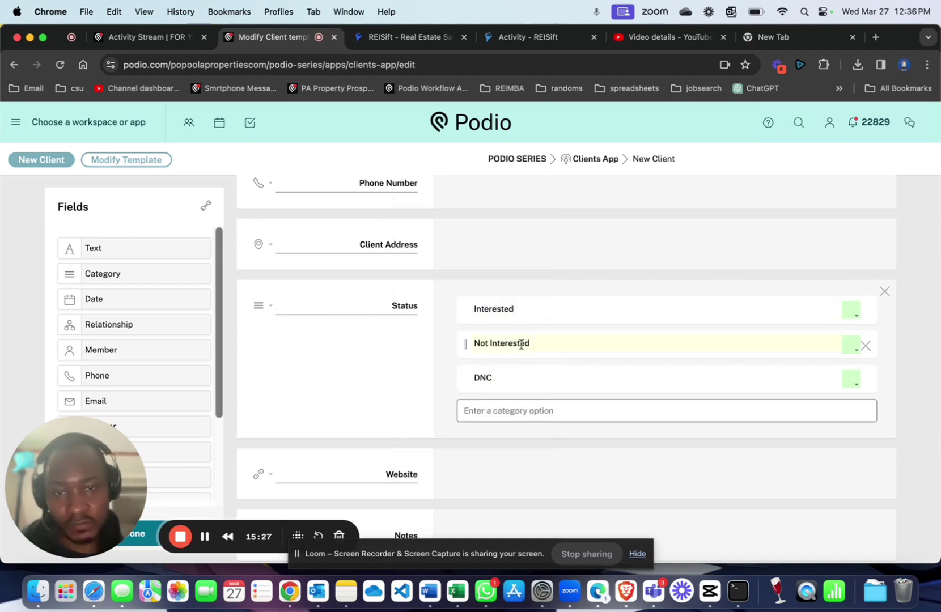
click(260, 307)
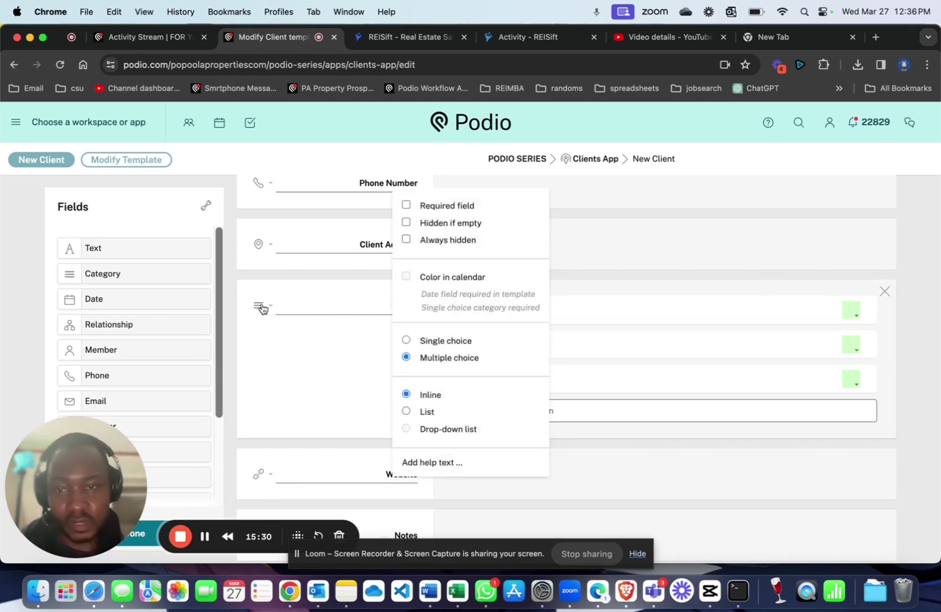
click(432, 341)
click(326, 364)
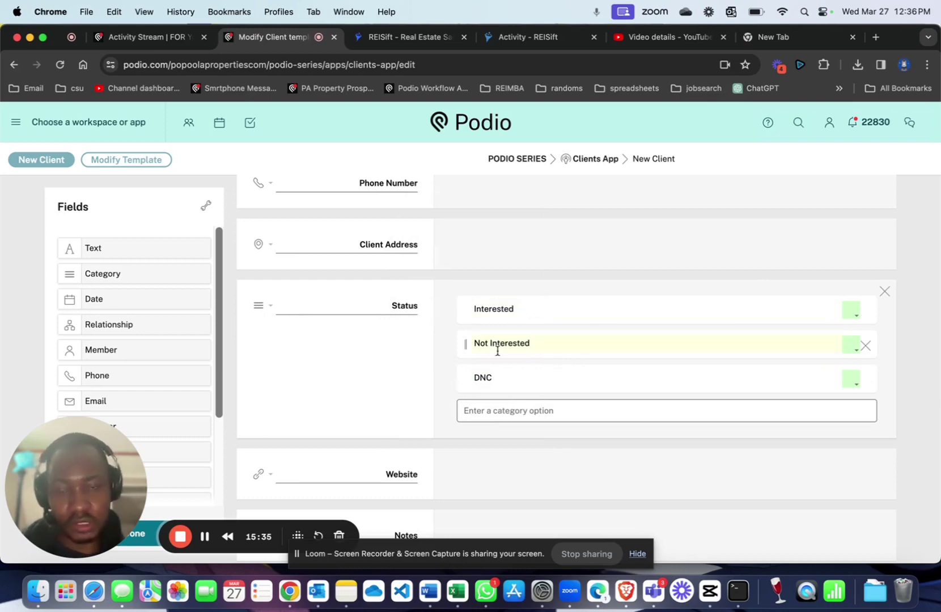
Review the Status field's choice and display settings, including Inline, List and Drop-down list
click(260, 307)
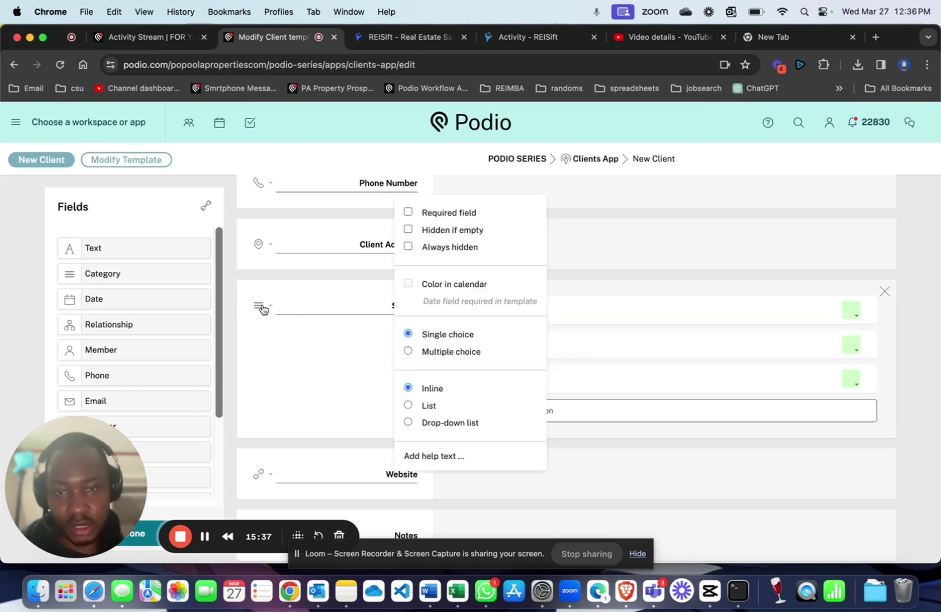
click(312, 349)
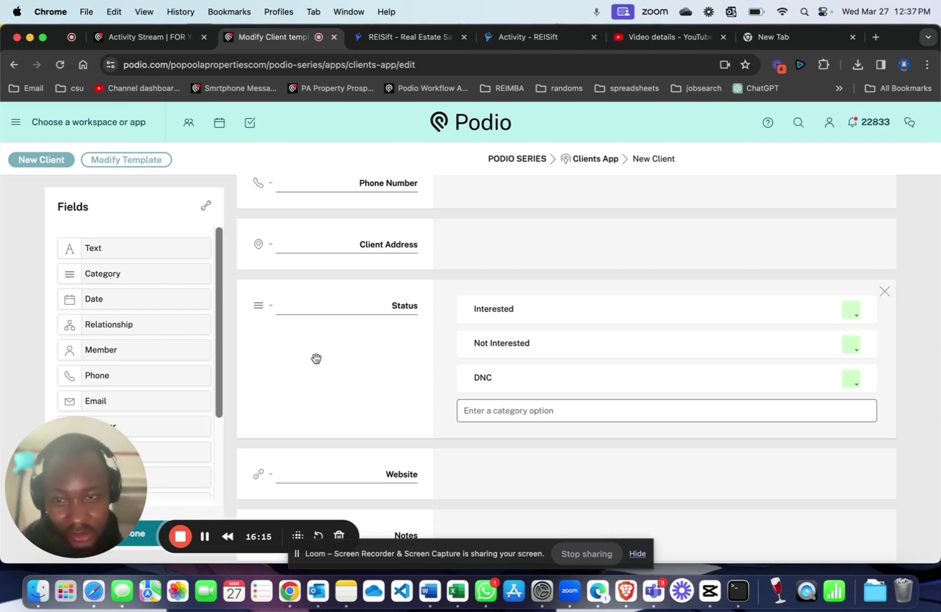
click(265, 308)
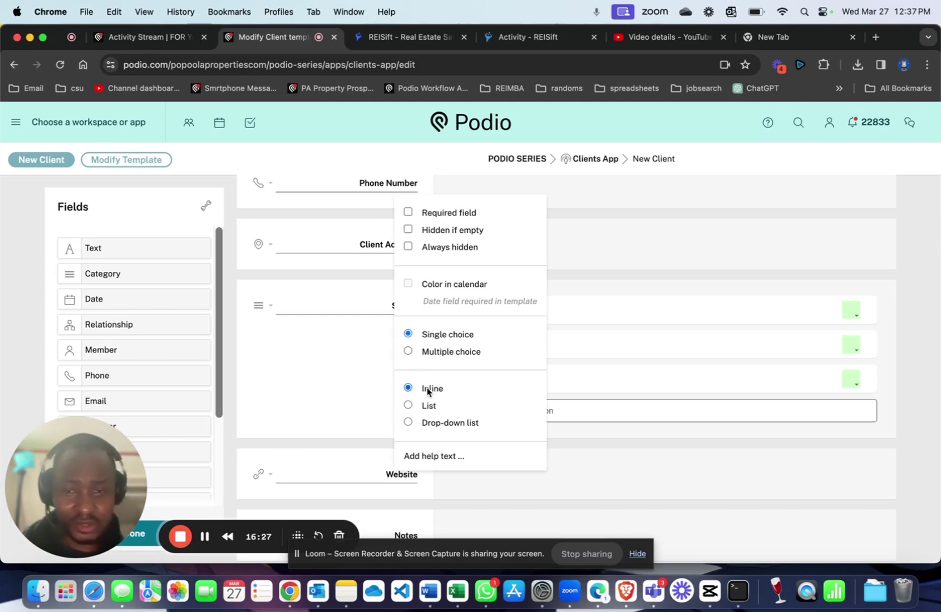
click(343, 379)
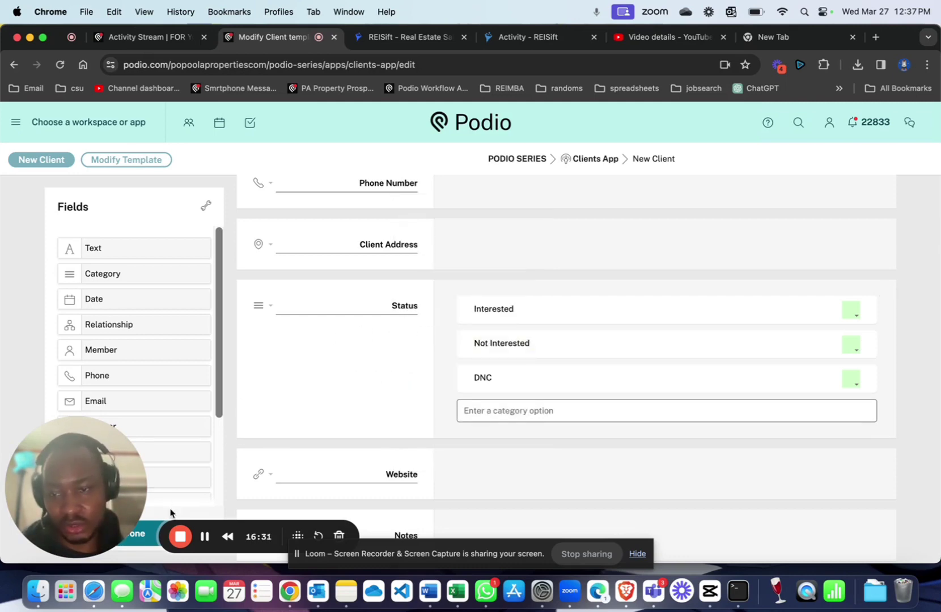
Finish modifying the client template and return to the Clients App
drag(85, 499, 731, 497)
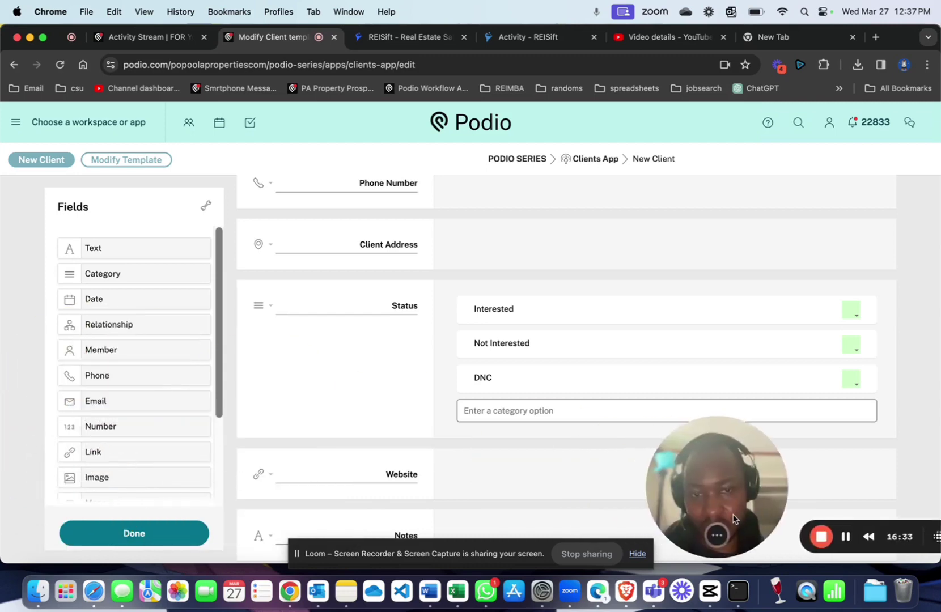
click(134, 535)
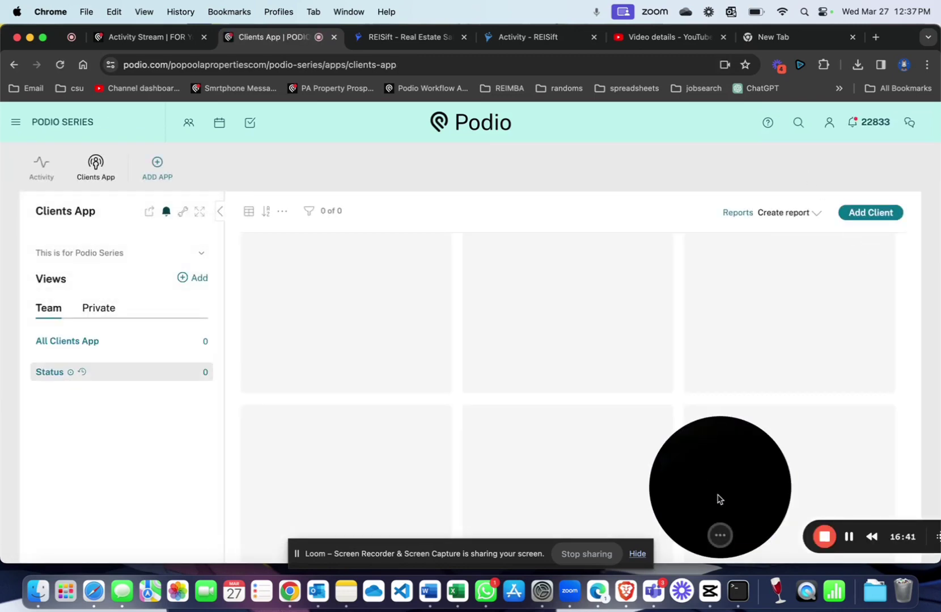
drag(718, 498, 78, 504)
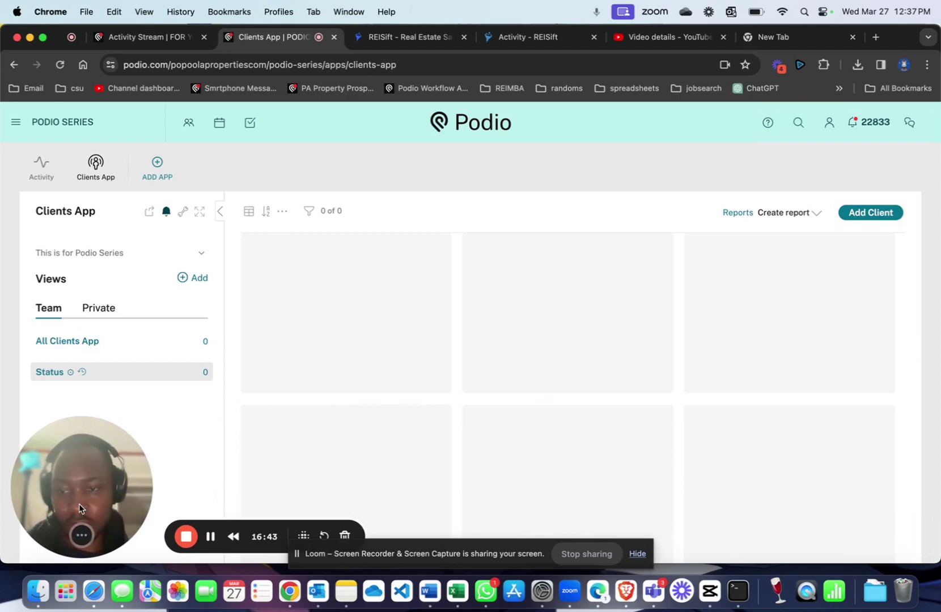
Start a new client record with the client's full name, the job title Programmer and the organization FORGE
click(872, 218)
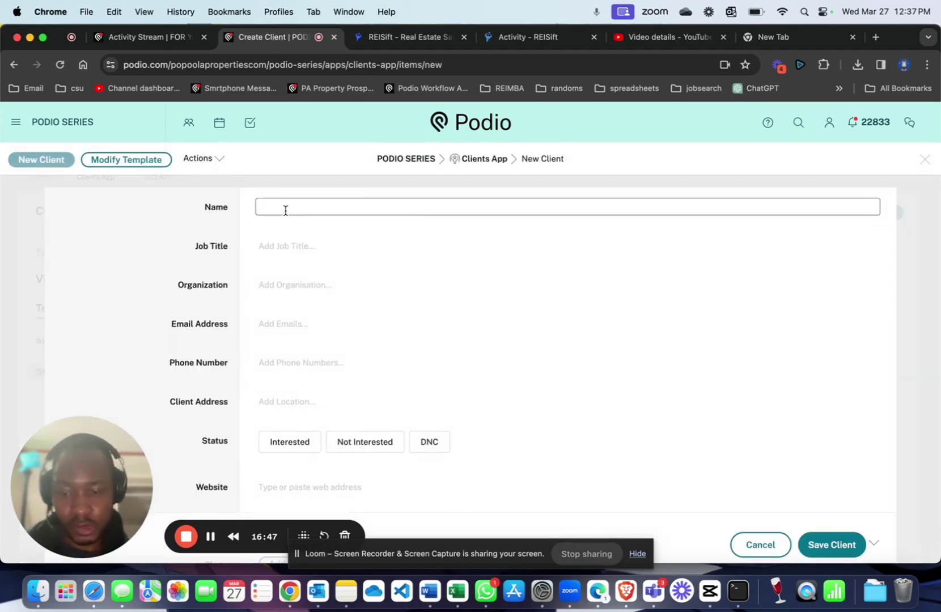
text(James)
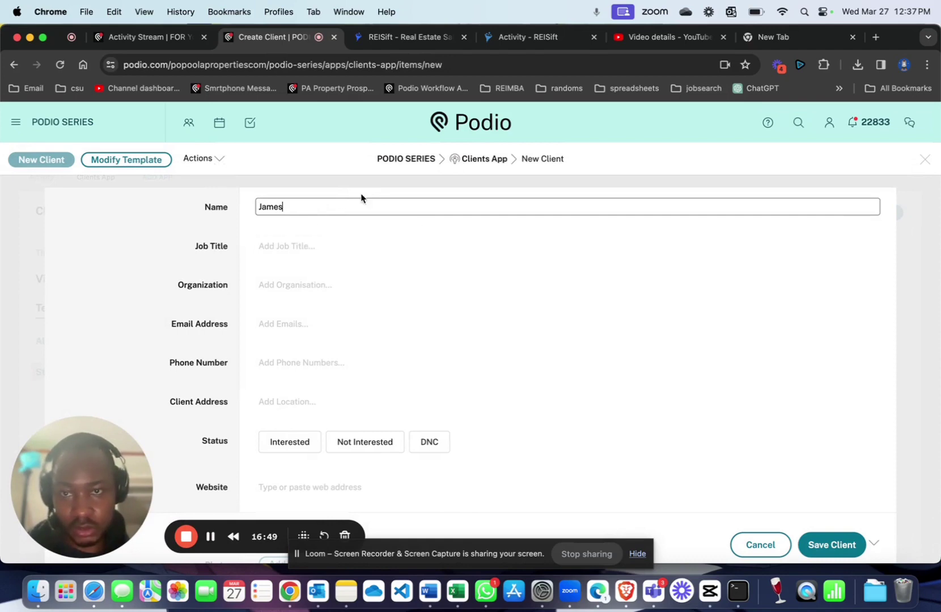
text( Doe)
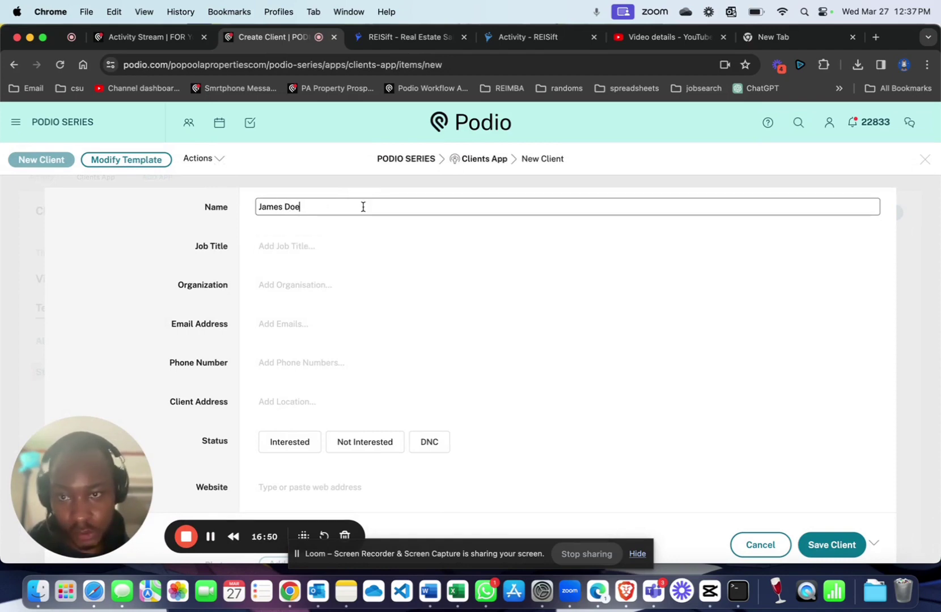
click(327, 239)
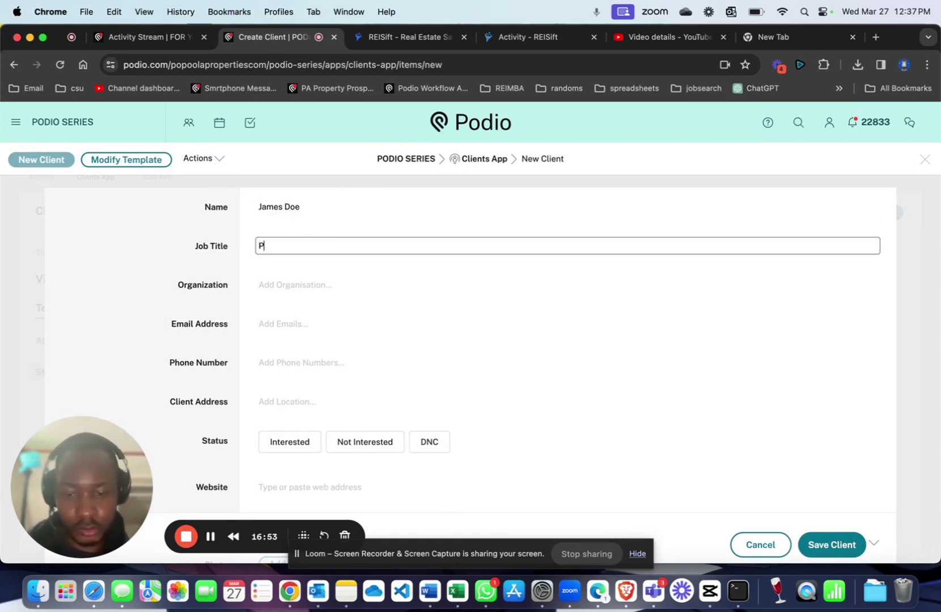
click(287, 285)
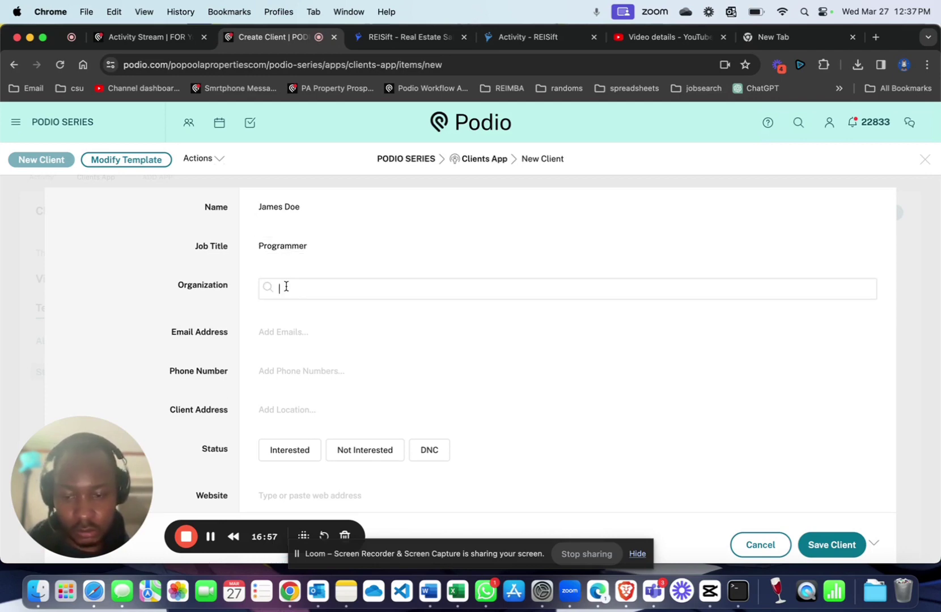
Enter the client's work e-mail address and work phone number in the new record
click(311, 333)
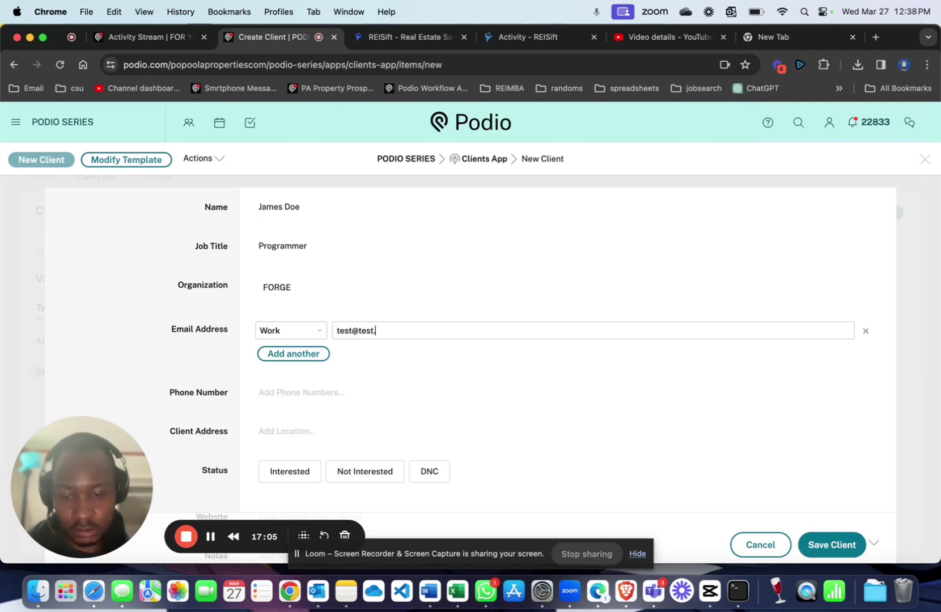
click(291, 395)
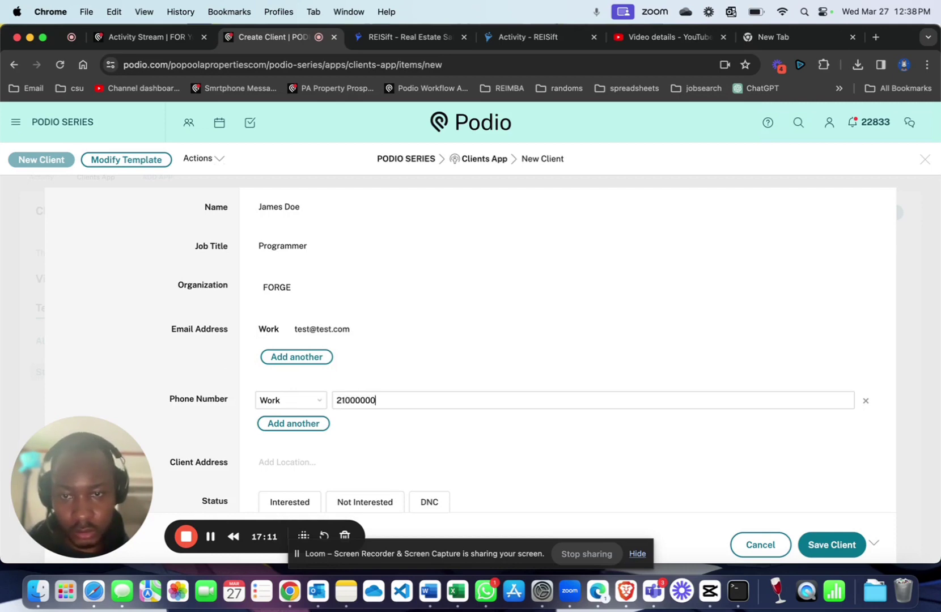
scroll(179, 398, down, 4)
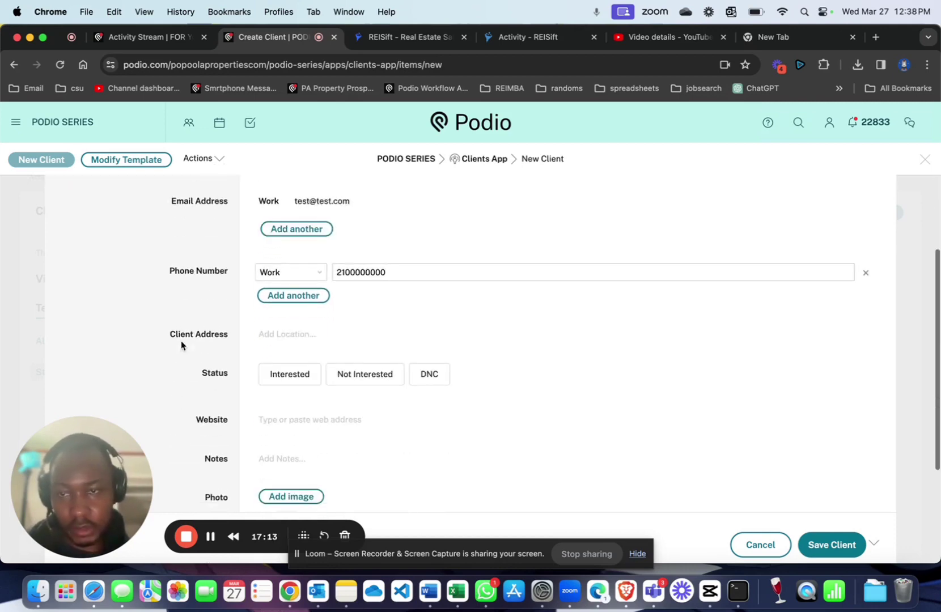
click(178, 308)
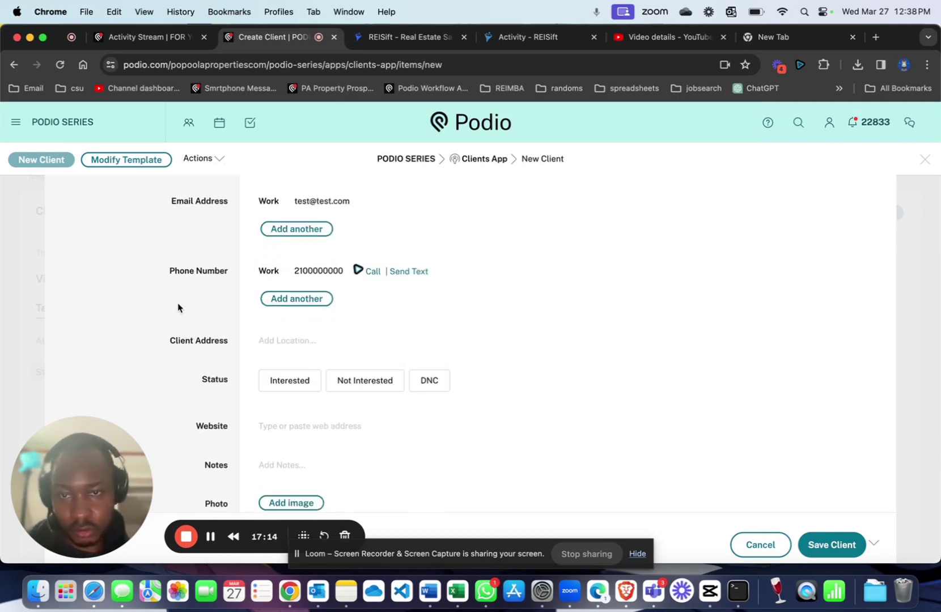
Inspect the Client Address entry fields in the new client record, leave them empty and view the Status options
click(285, 344)
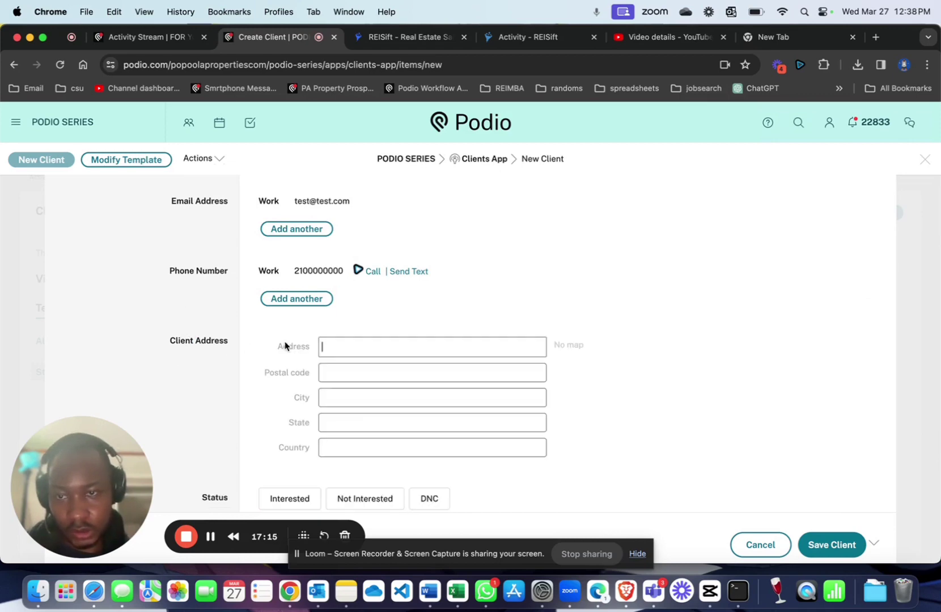
click(152, 355)
scroll(149, 352, down, 3)
click(263, 261)
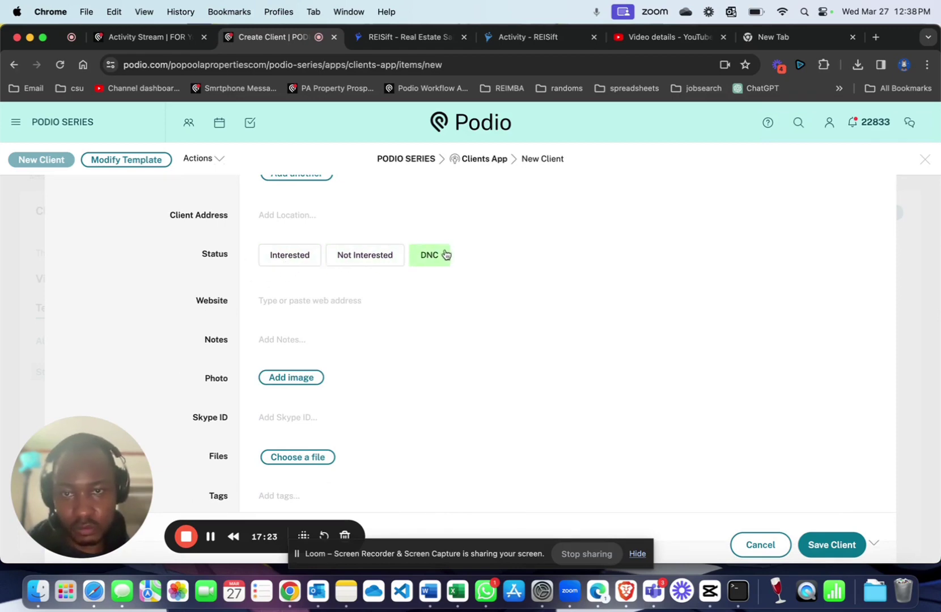
Modify the client template so the Status field displays its options as a List, and return to the new record
click(121, 162)
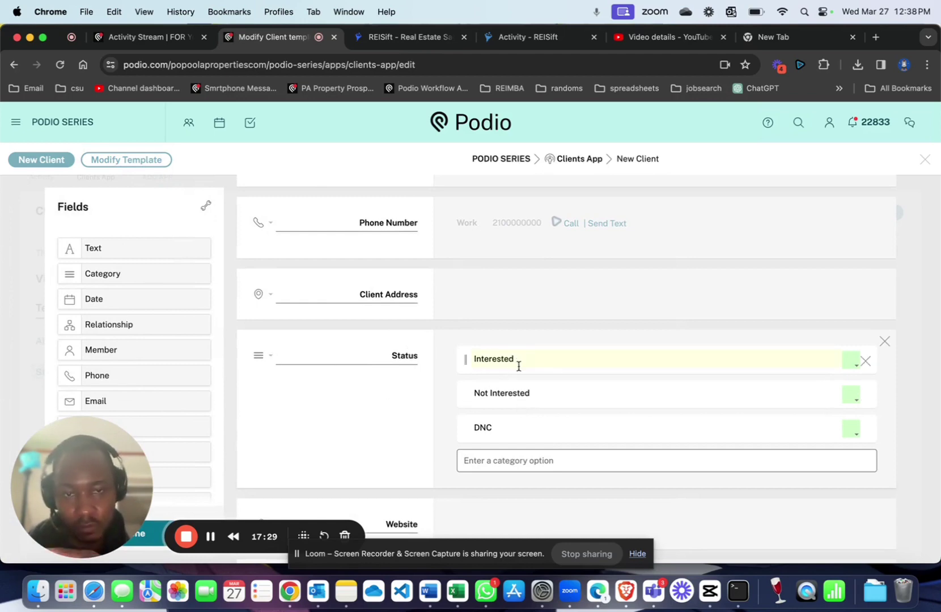
click(261, 357)
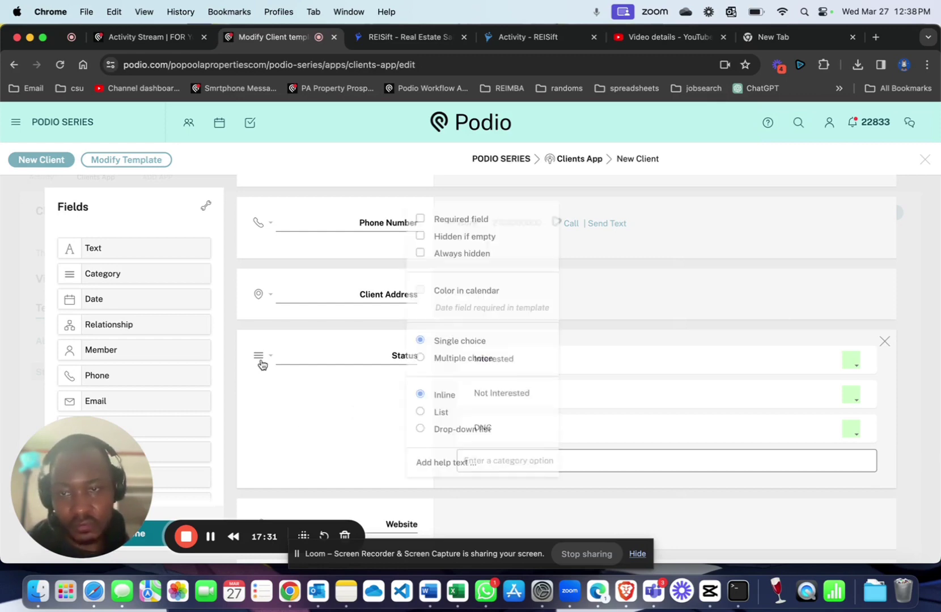
click(440, 414)
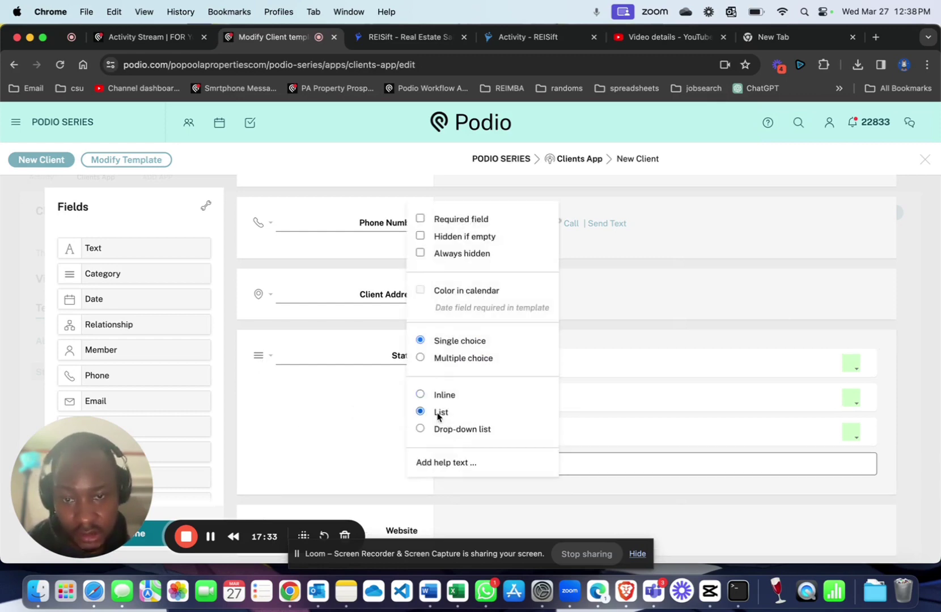
click(332, 414)
scroll(363, 435, down, 5)
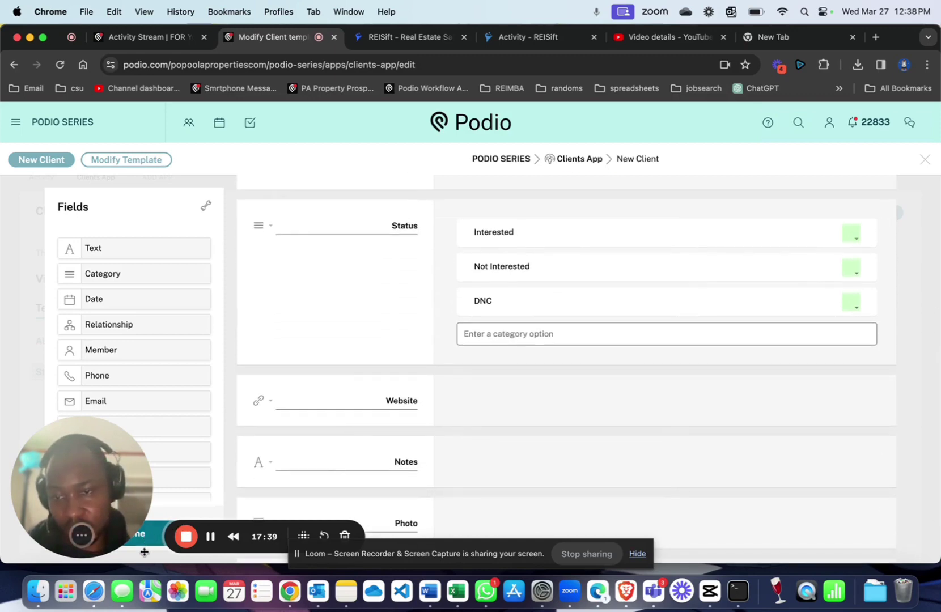
drag(104, 497, 94, 461)
click(126, 533)
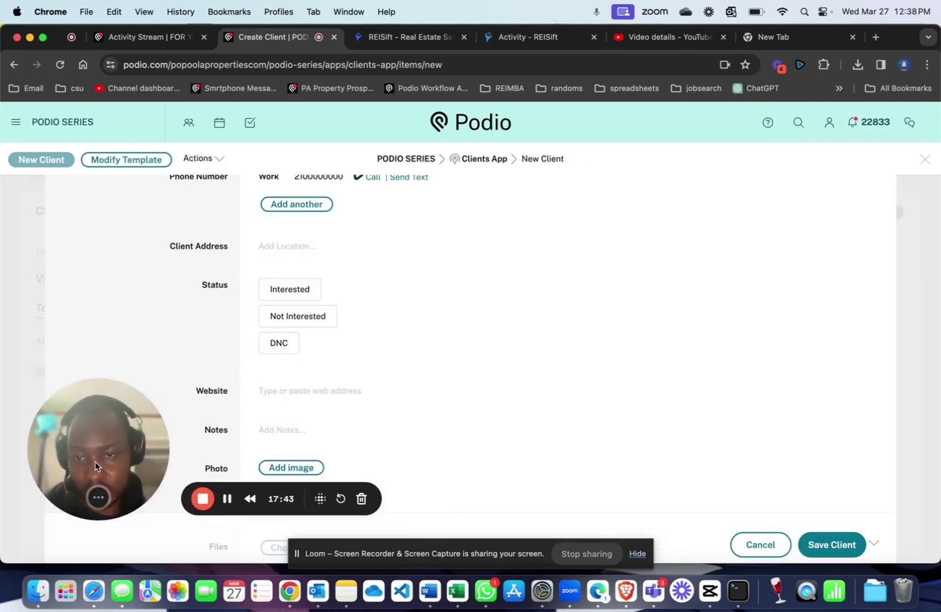
Change the Status field's display to Drop-down list in the client template and check its choices in the new record
click(126, 160)
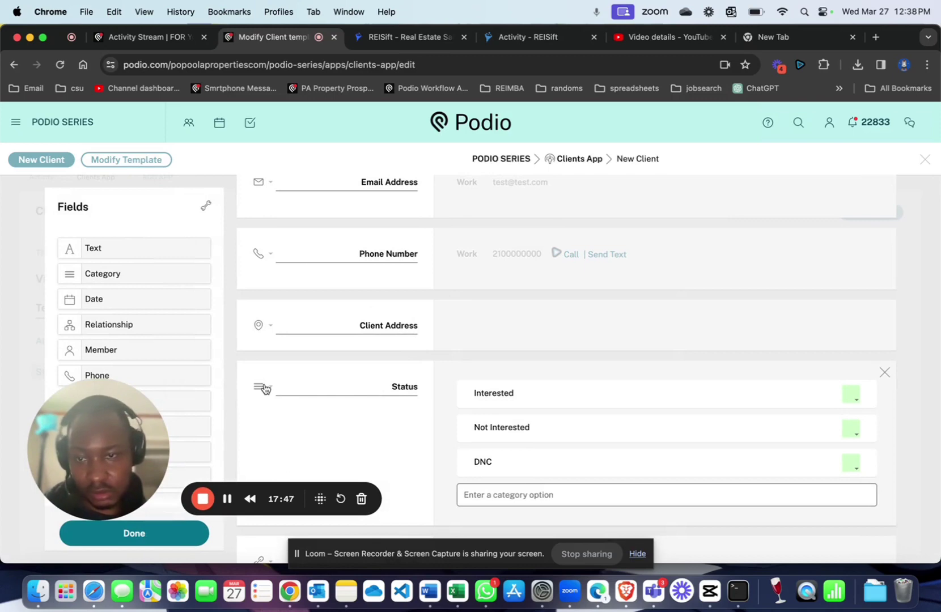
click(267, 386)
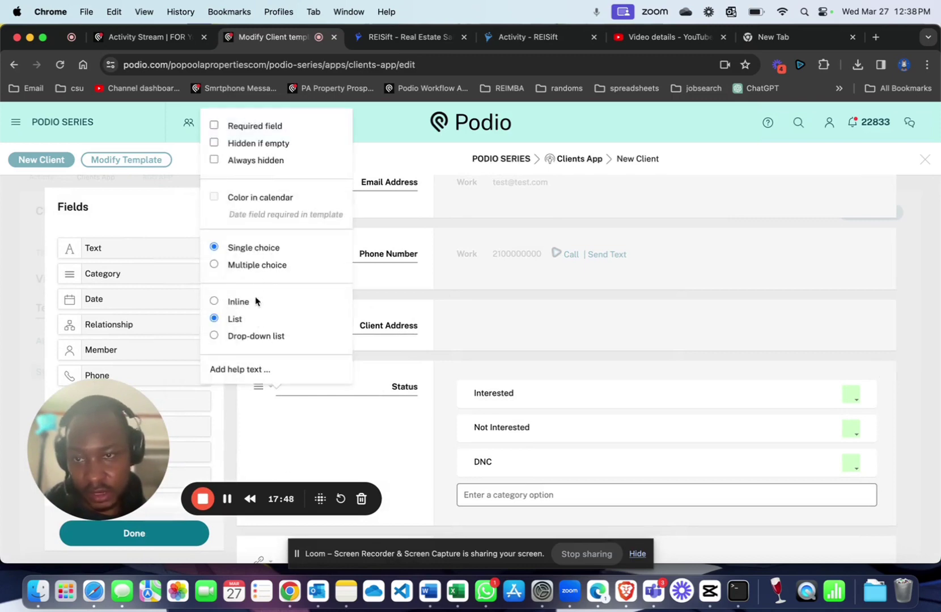
click(244, 336)
click(394, 429)
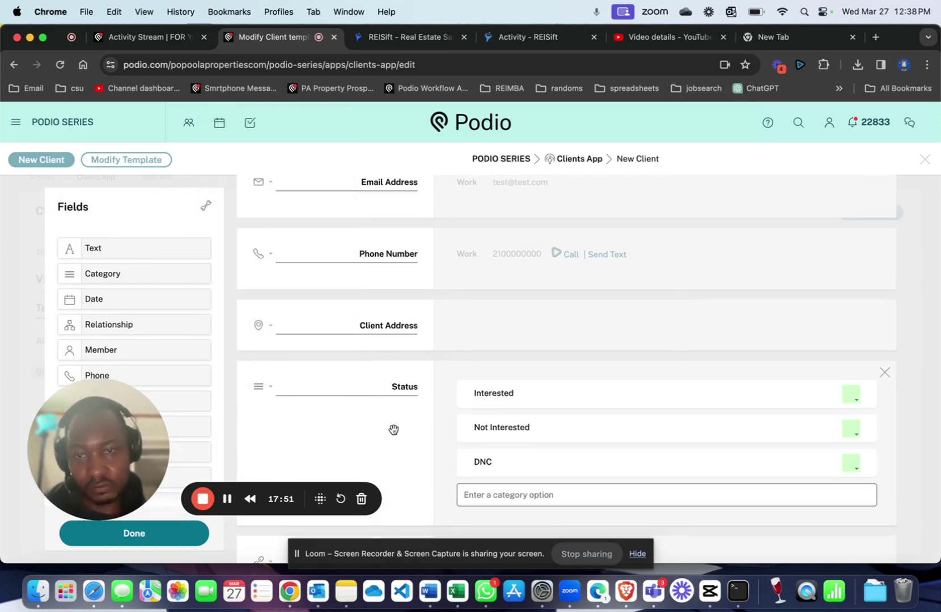
click(122, 535)
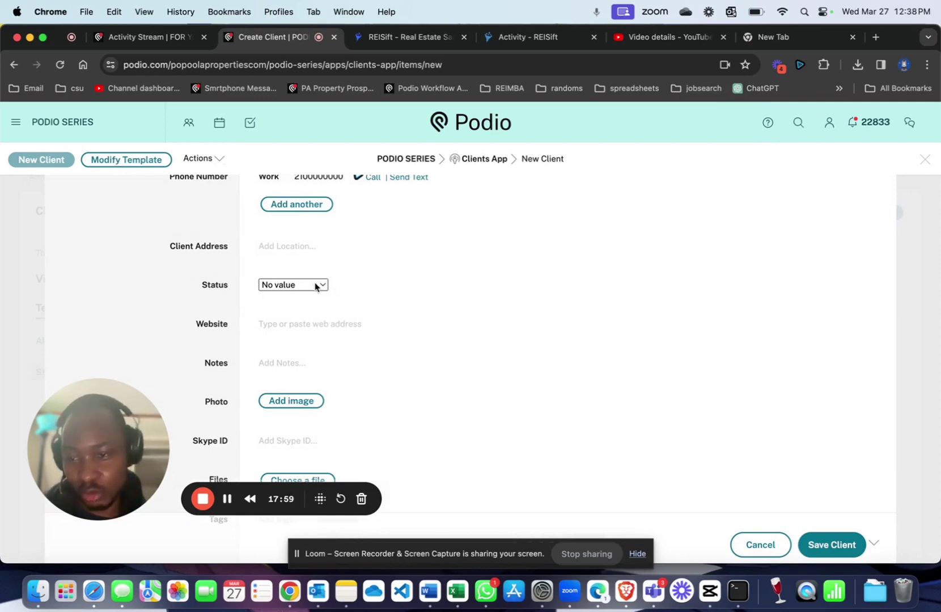
click(315, 286)
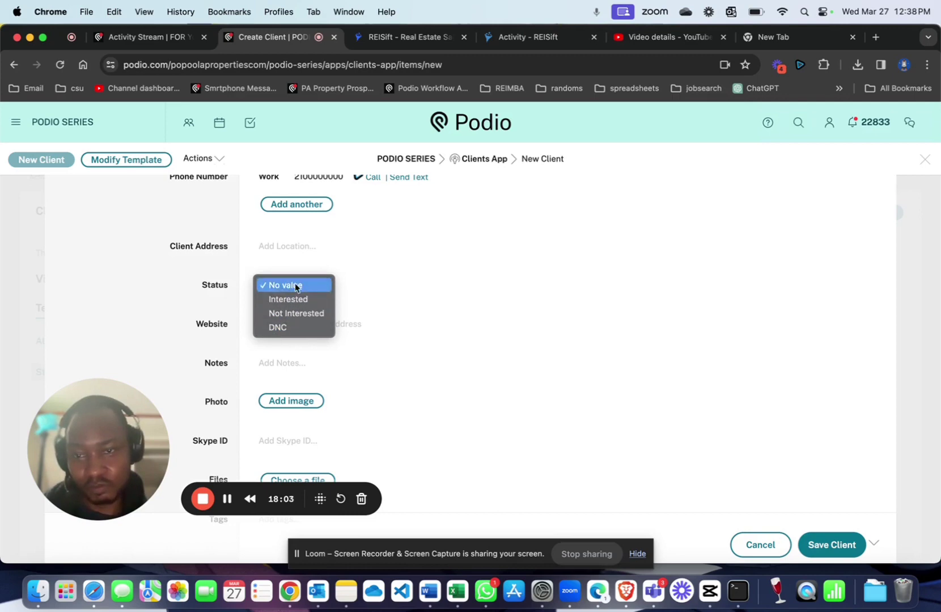
click(176, 303)
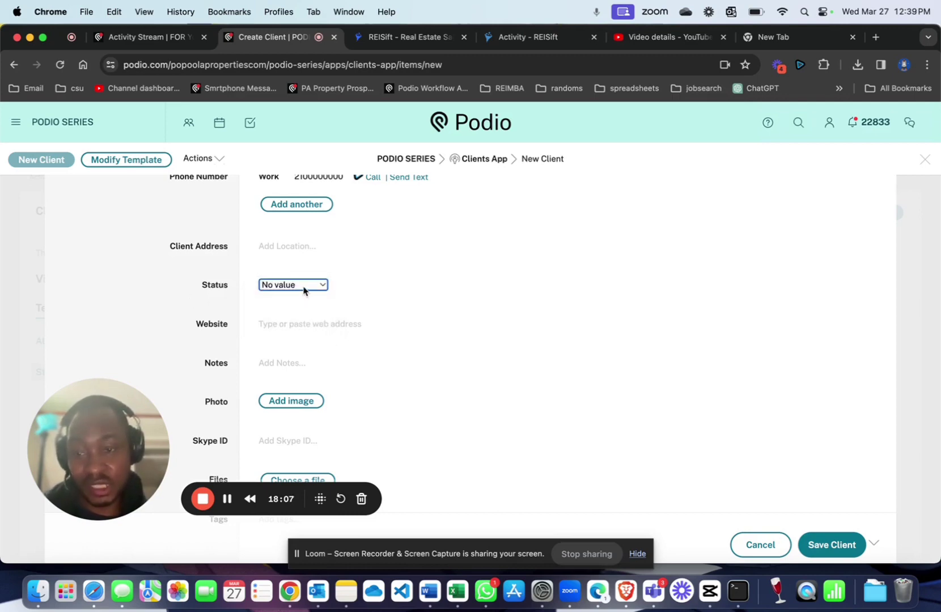
Reopen the client template and set the Status field's display back to Inline
scroll(295, 290, up, 5)
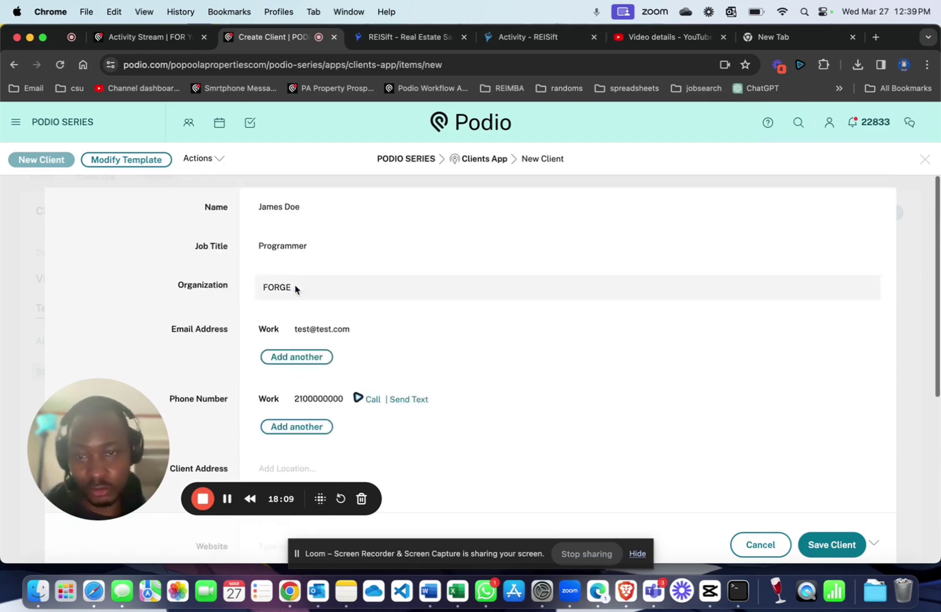
scroll(295, 289, down, 4)
scroll(295, 289, down, 2)
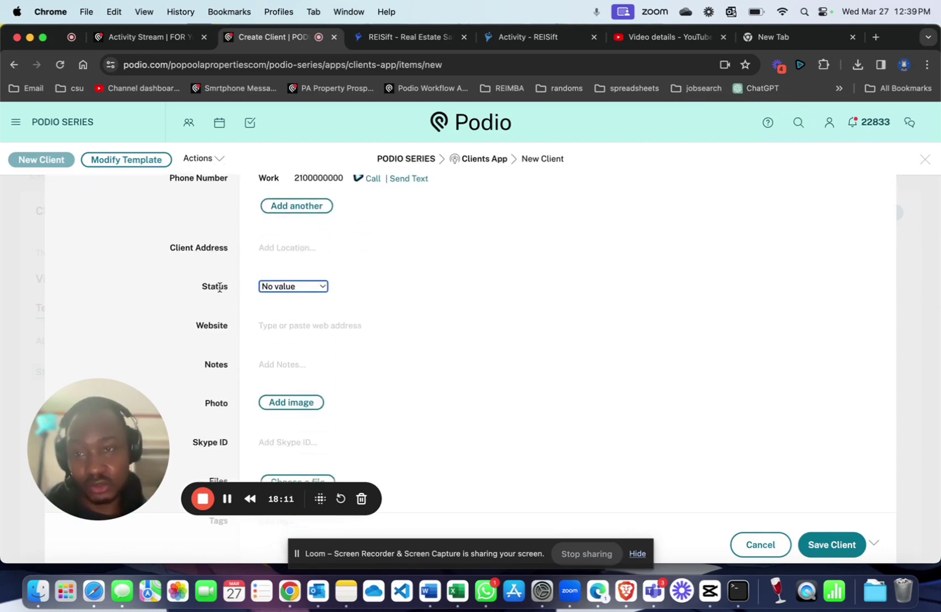
click(128, 161)
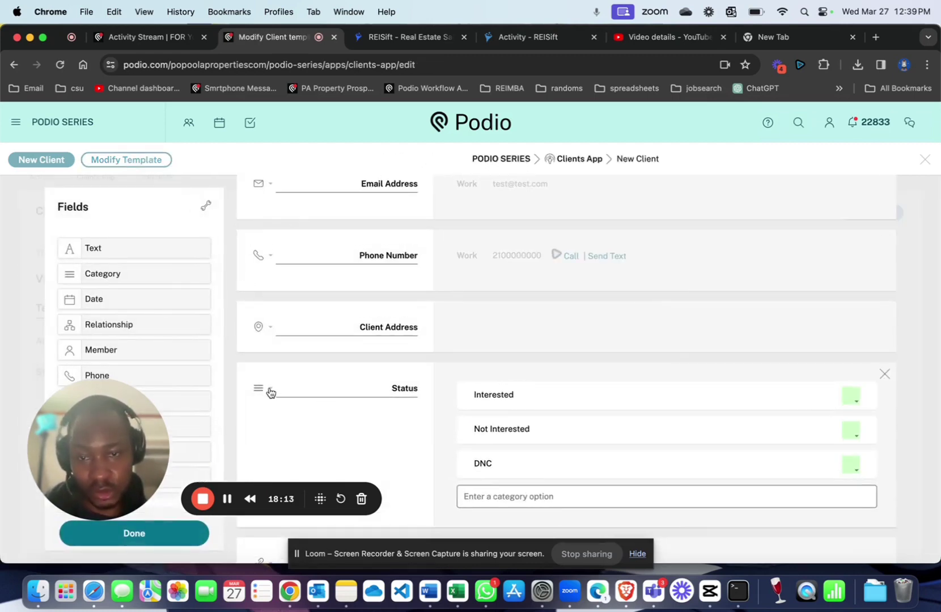
click(270, 390)
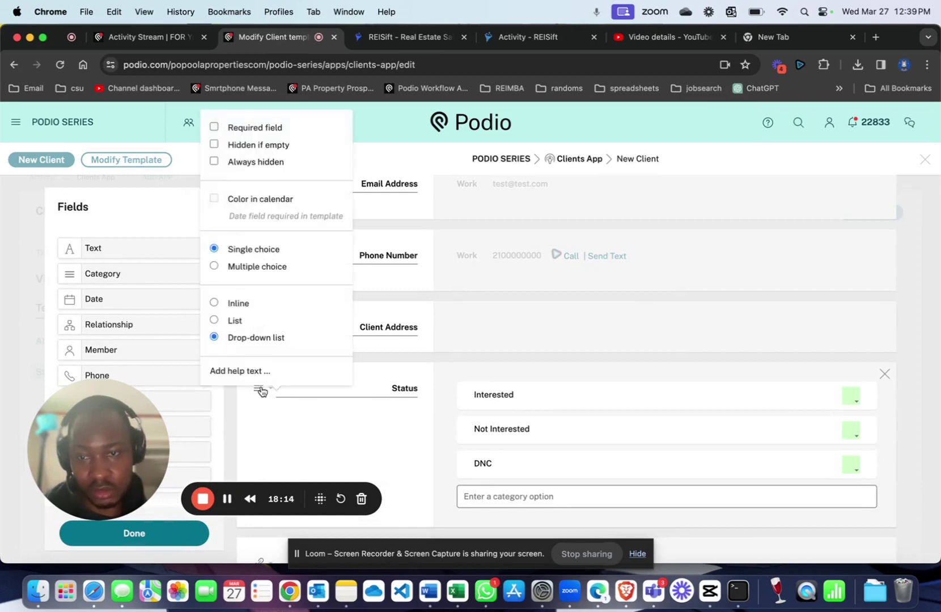
click(231, 306)
click(311, 437)
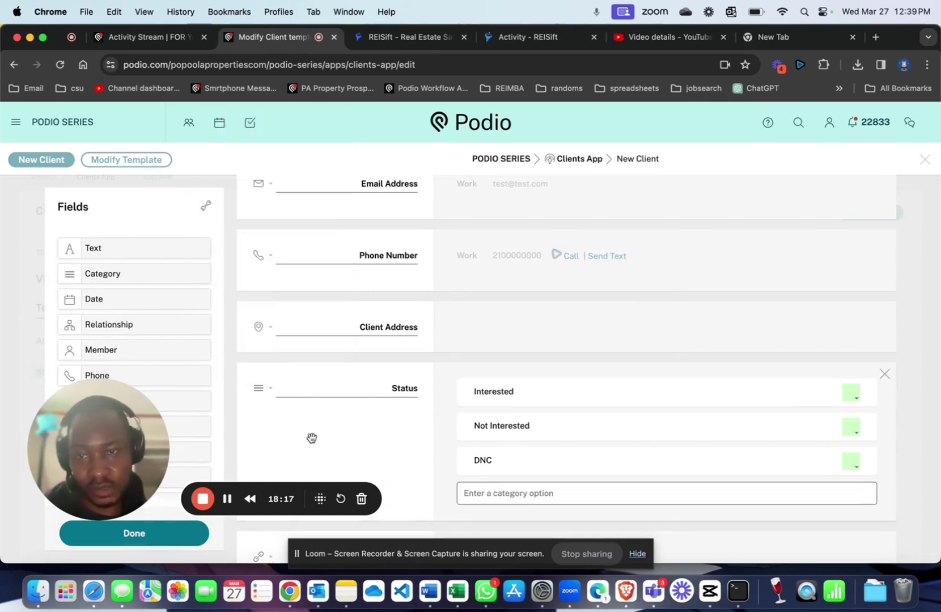
Examine the field types available for the client template, from Text and Category through Calculation, Location and Duration
scroll(363, 402, down, 5)
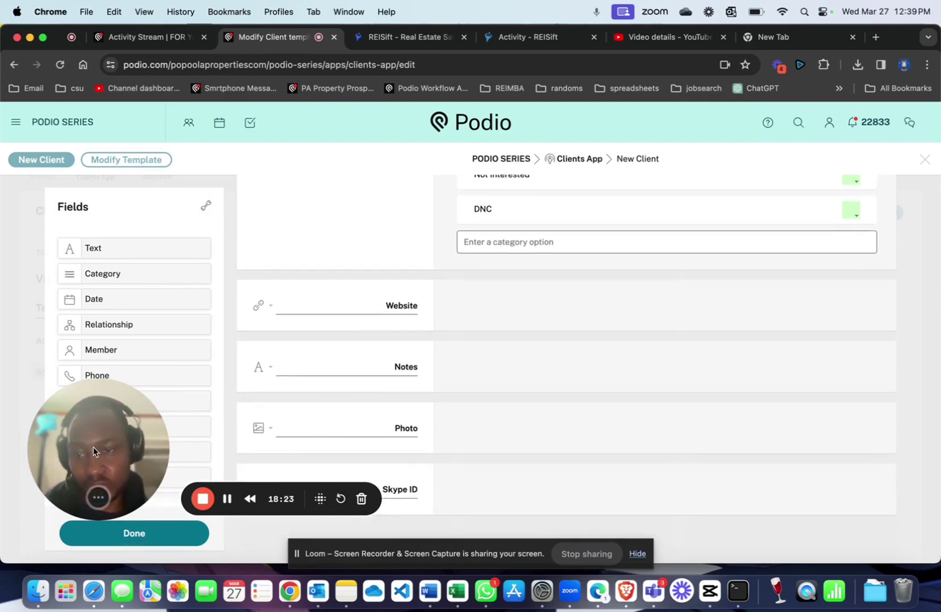
drag(92, 446, 580, 345)
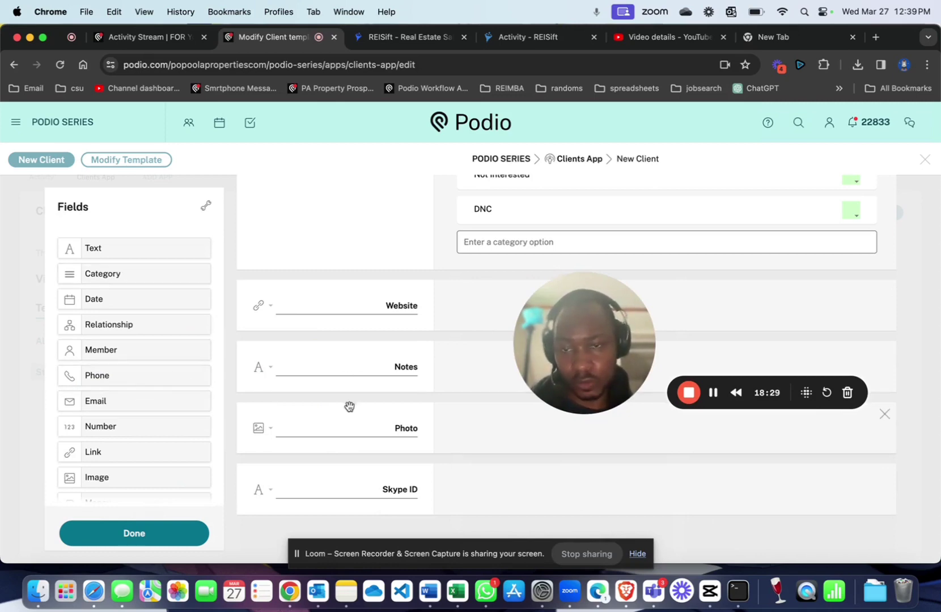
scroll(156, 375, down, 5)
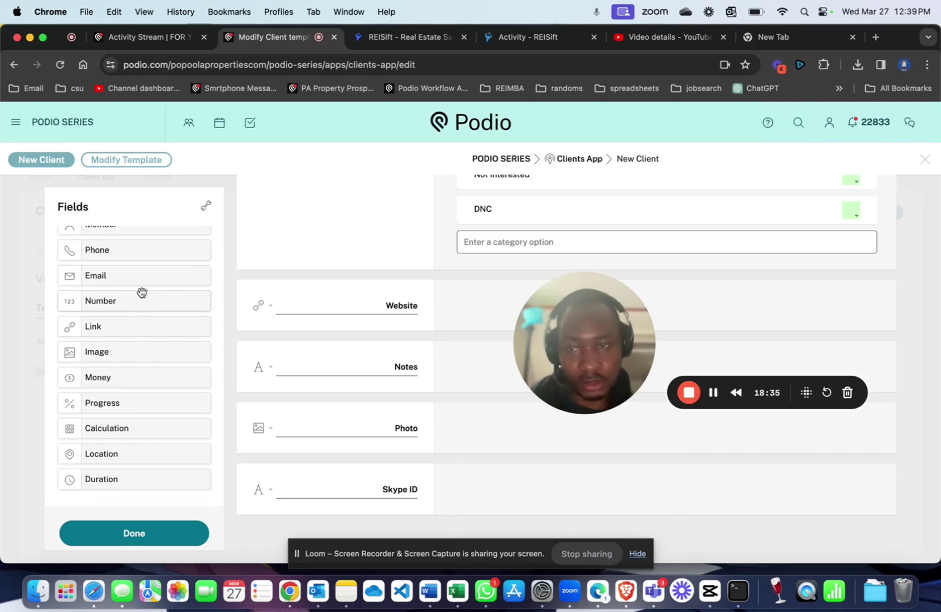
scroll(142, 293, up, 3)
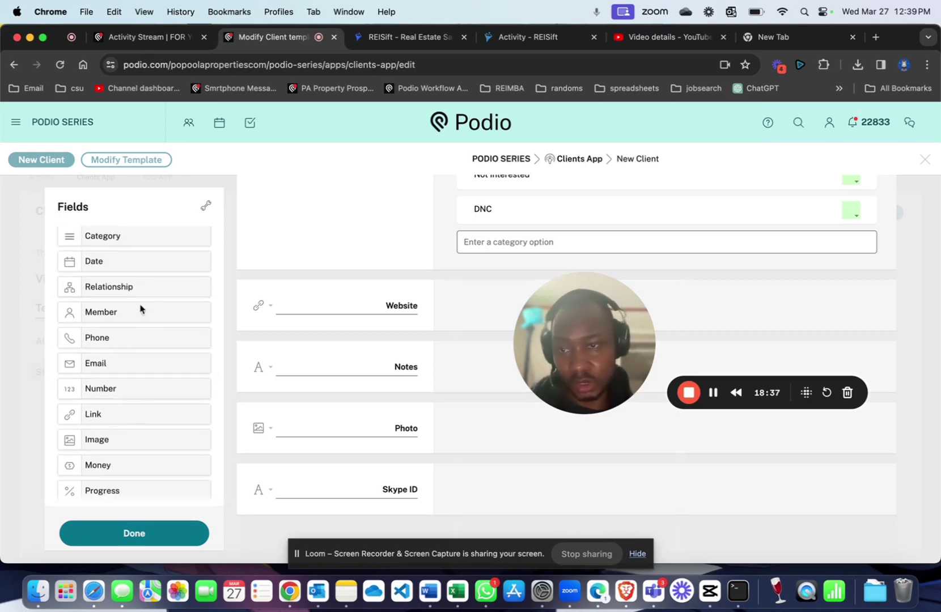
scroll(132, 316, up, 1)
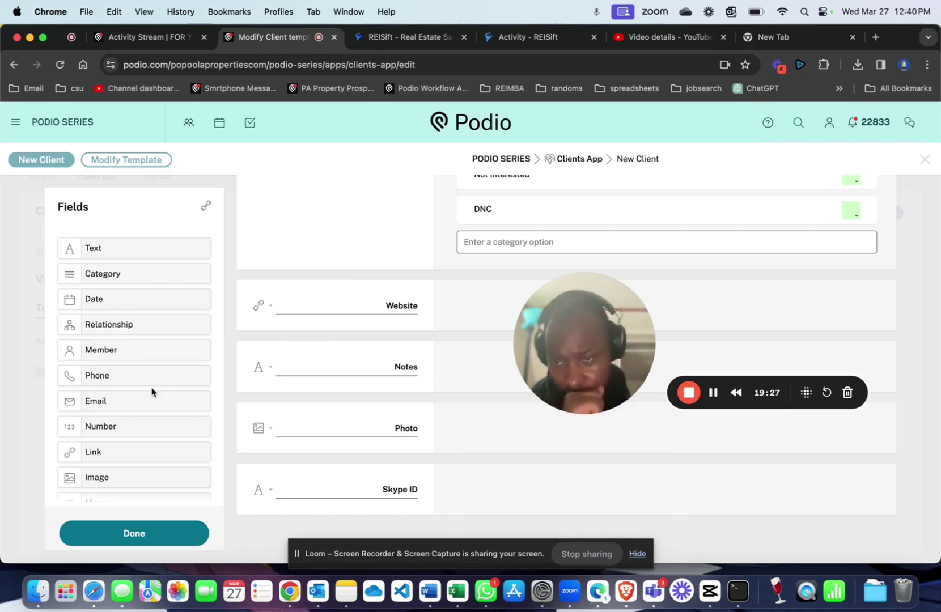
scroll(145, 378, down, 3)
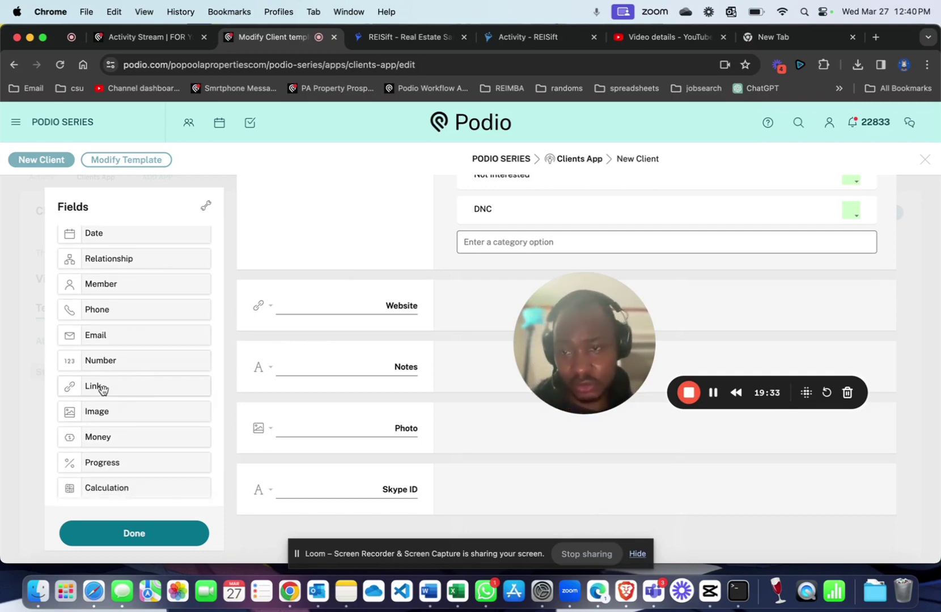
scroll(102, 389, down, 2)
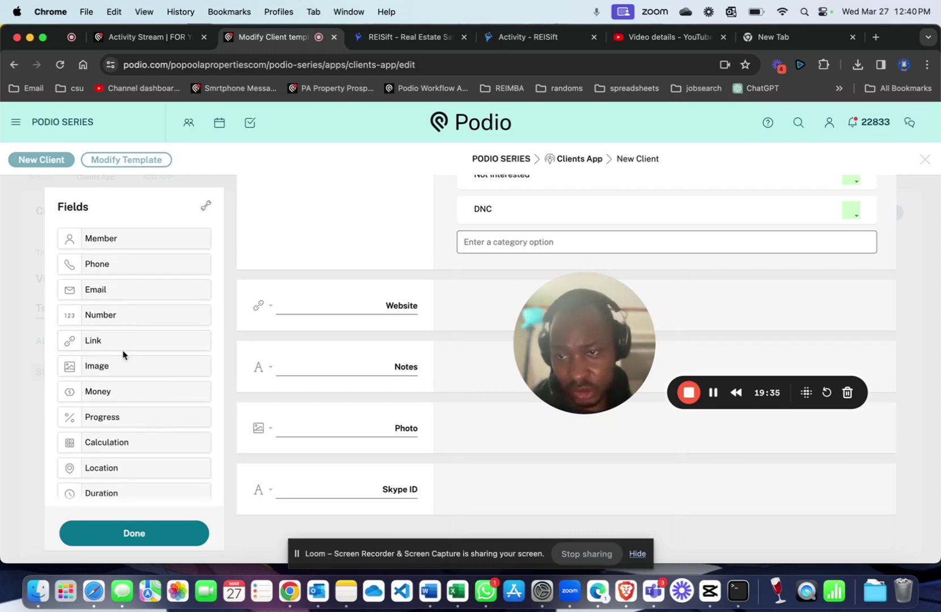
scroll(152, 349, down, 1)
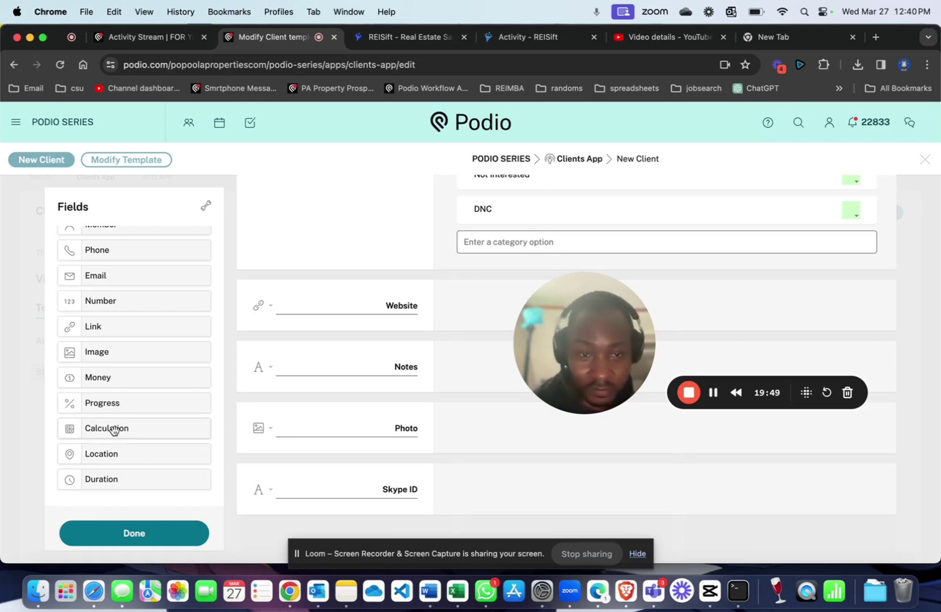
Add a Calculation field between Status and Website in the client template and name it JS
drag(113, 431, 300, 301)
double_click(390, 302)
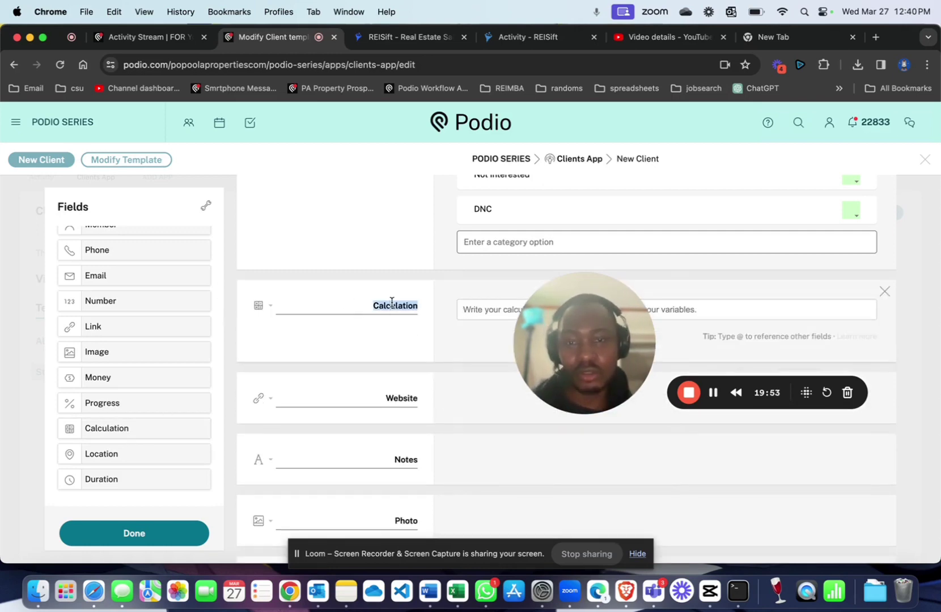
text(JS)
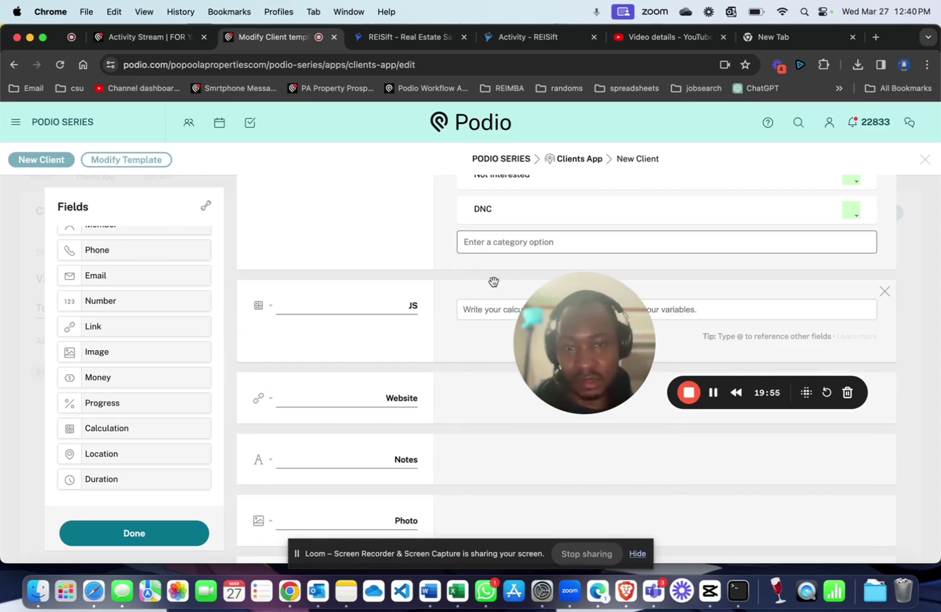
drag(592, 314, 100, 443)
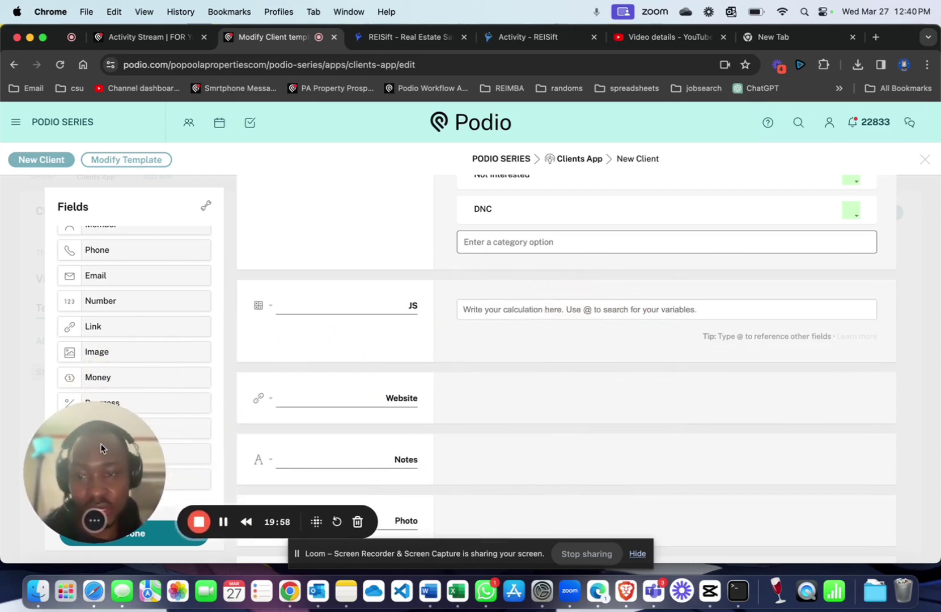
click(490, 313)
text(var)
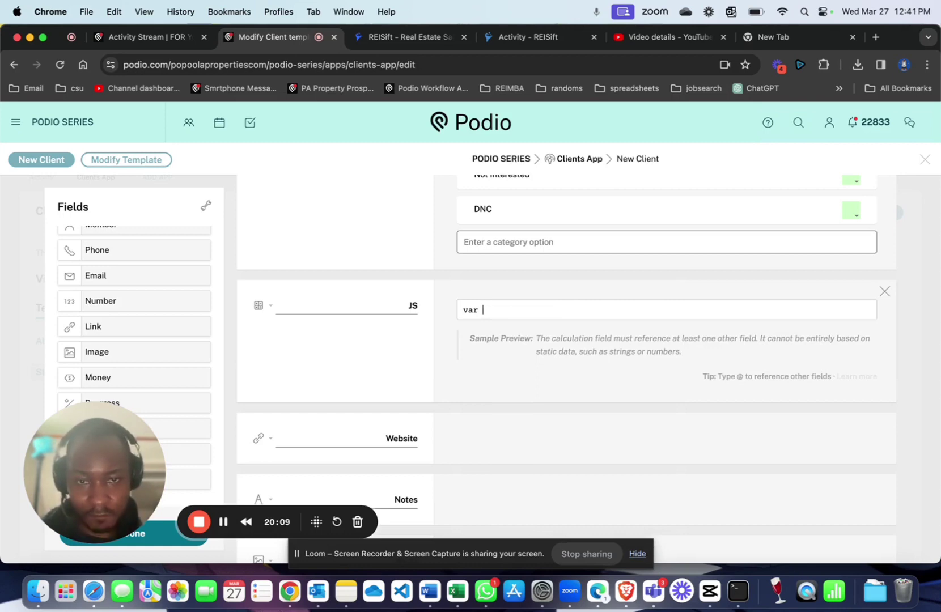
text(a =)
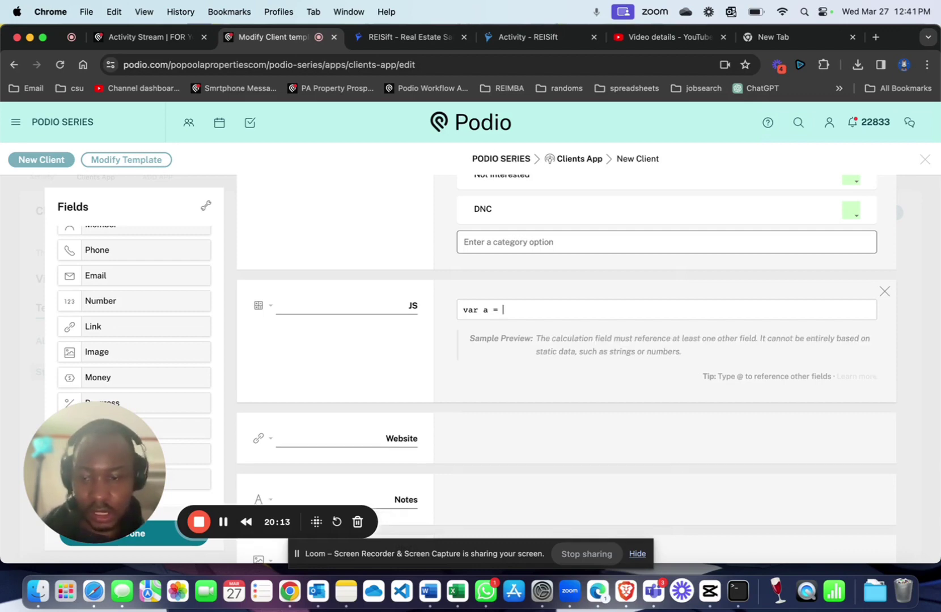
text(@)
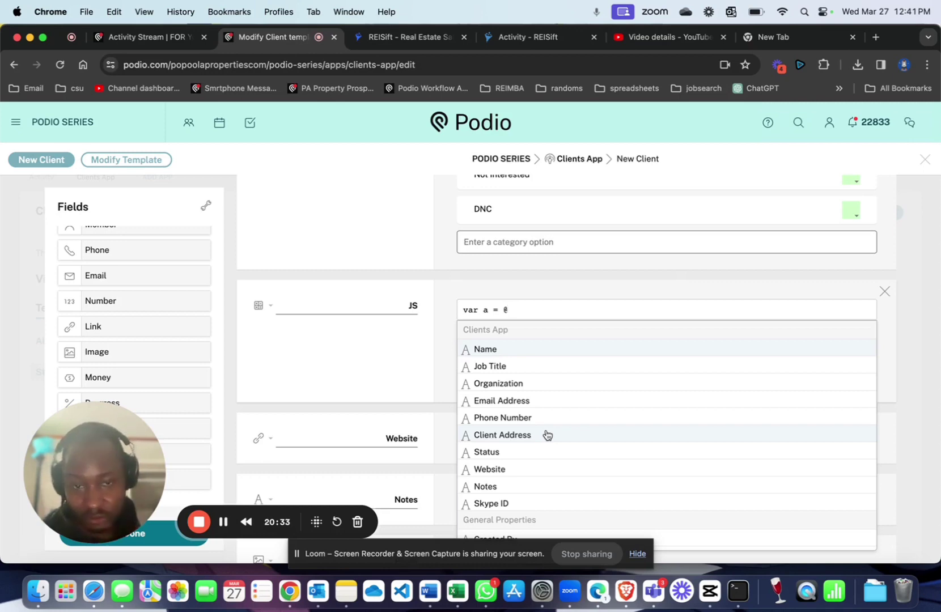
click(523, 402)
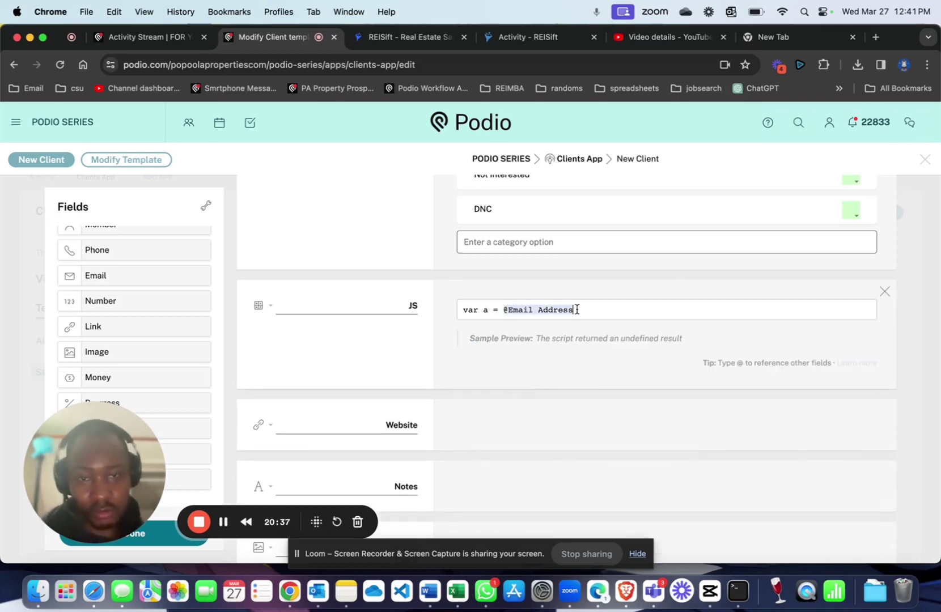
key(Return)
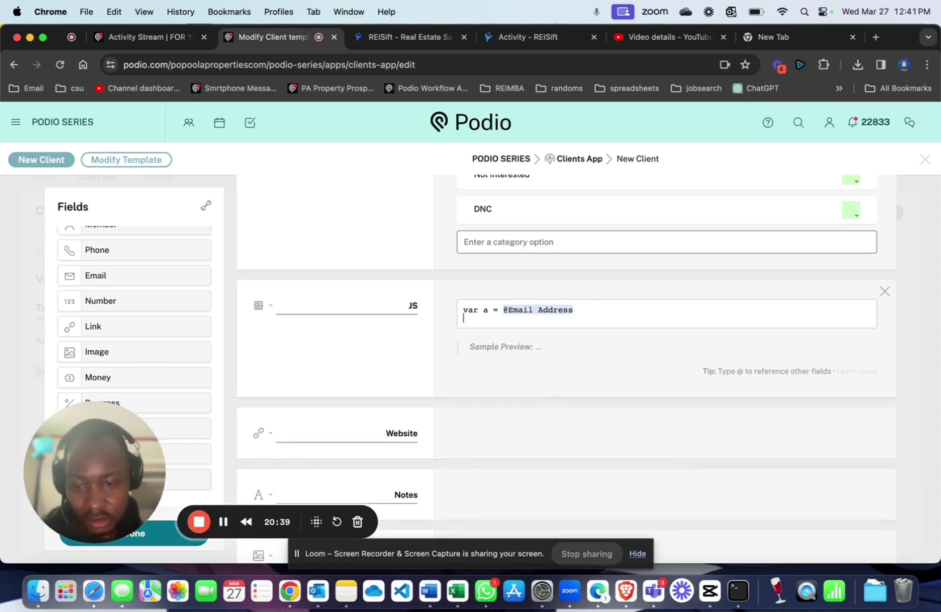
text(var b)
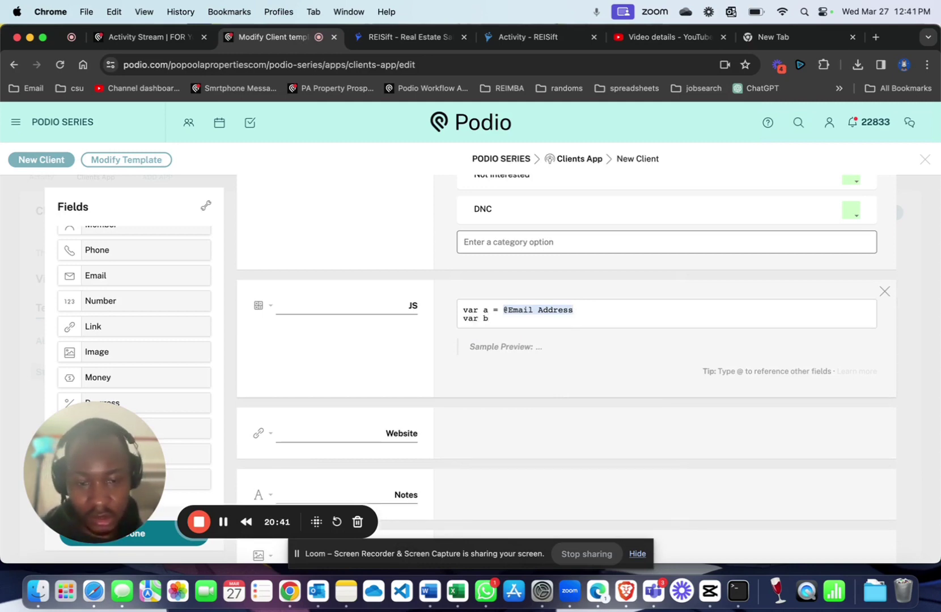
text( = @)
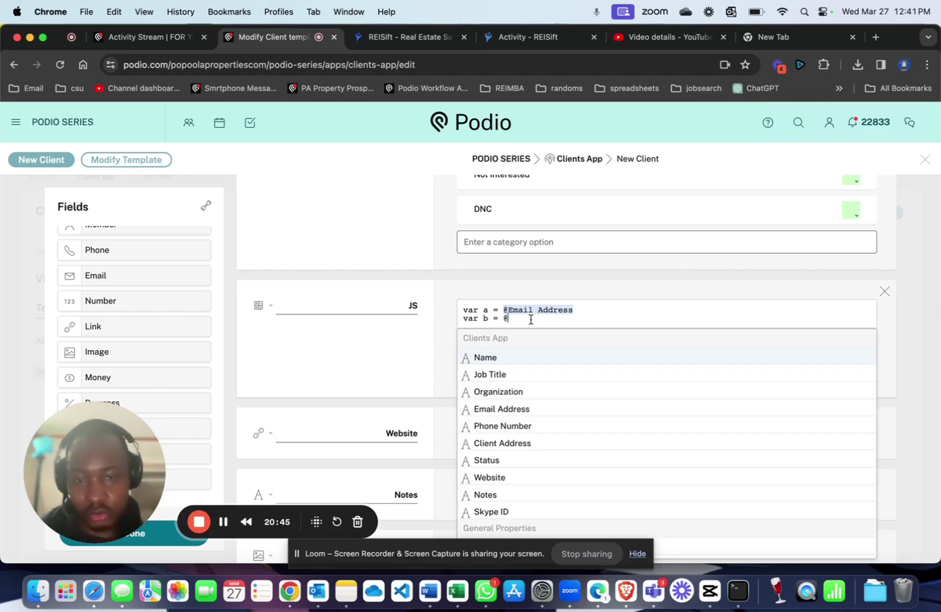
click(503, 408)
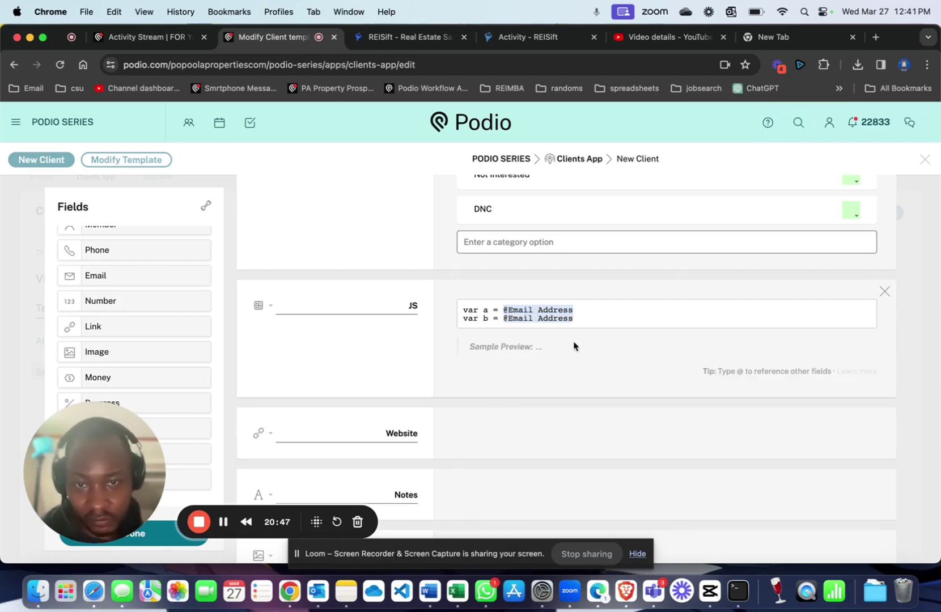
key(Return)
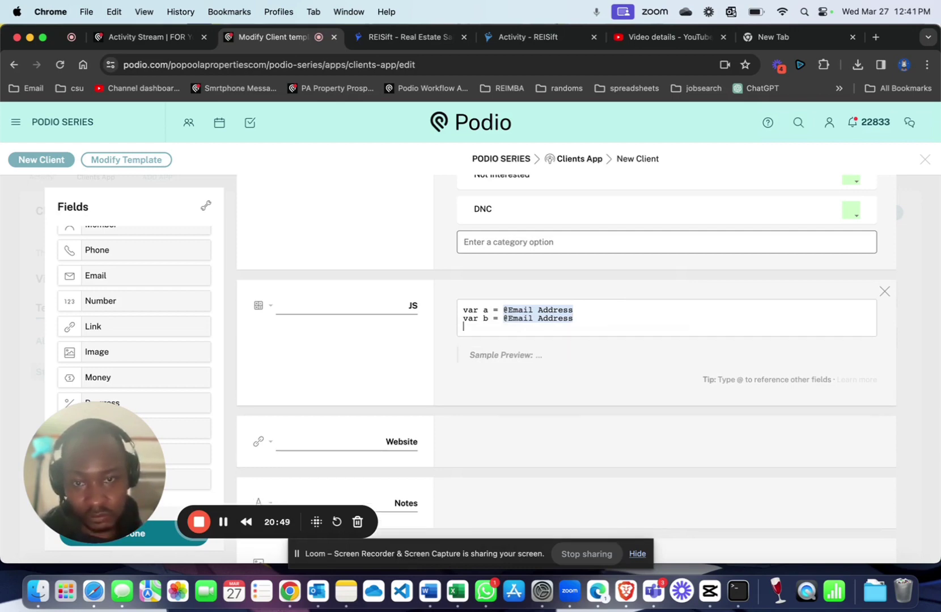
key(Return)
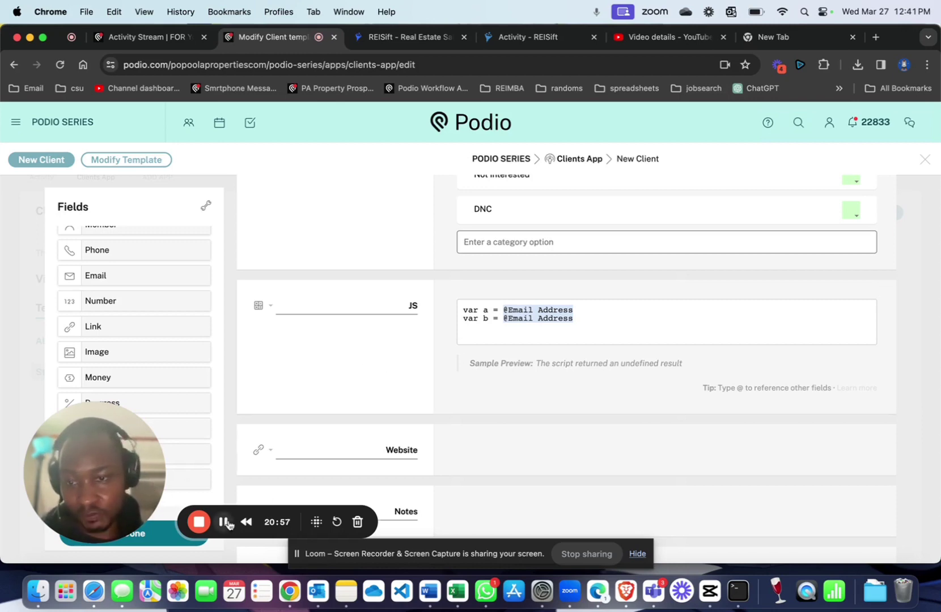
click(225, 522)
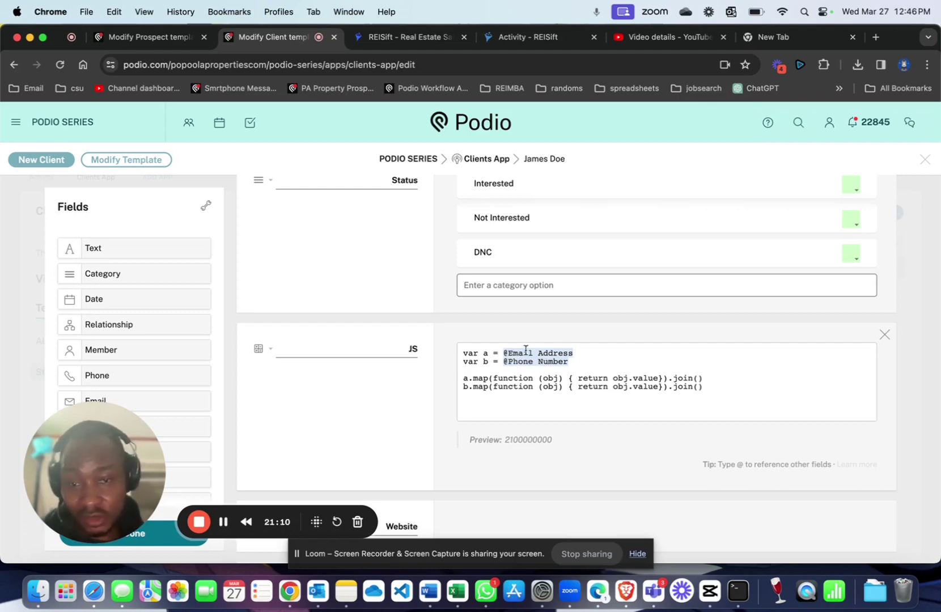
Add the expression a + " : " + b below the two map lines in the JS calculation, separated by blank lines
triple_click(506, 379)
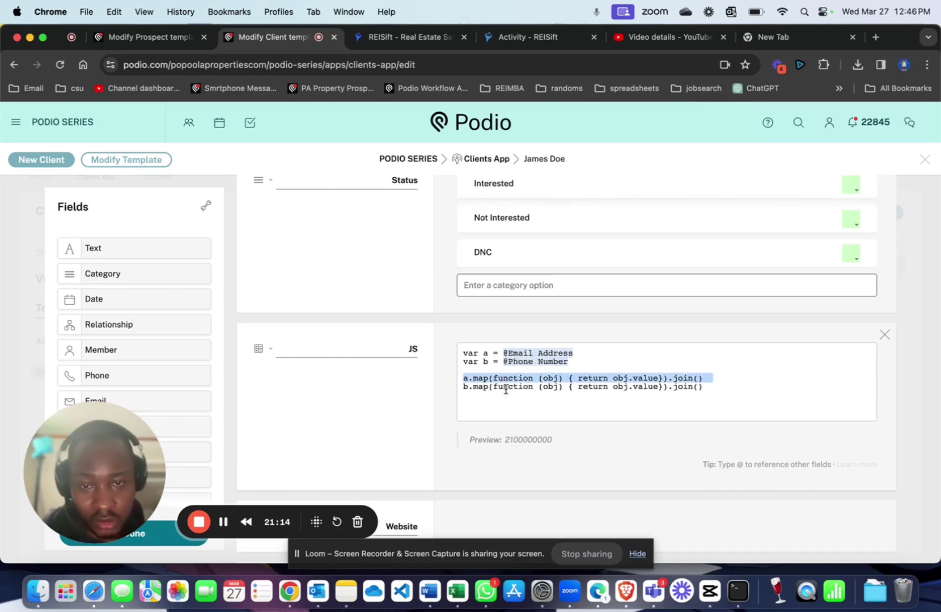
click(498, 396)
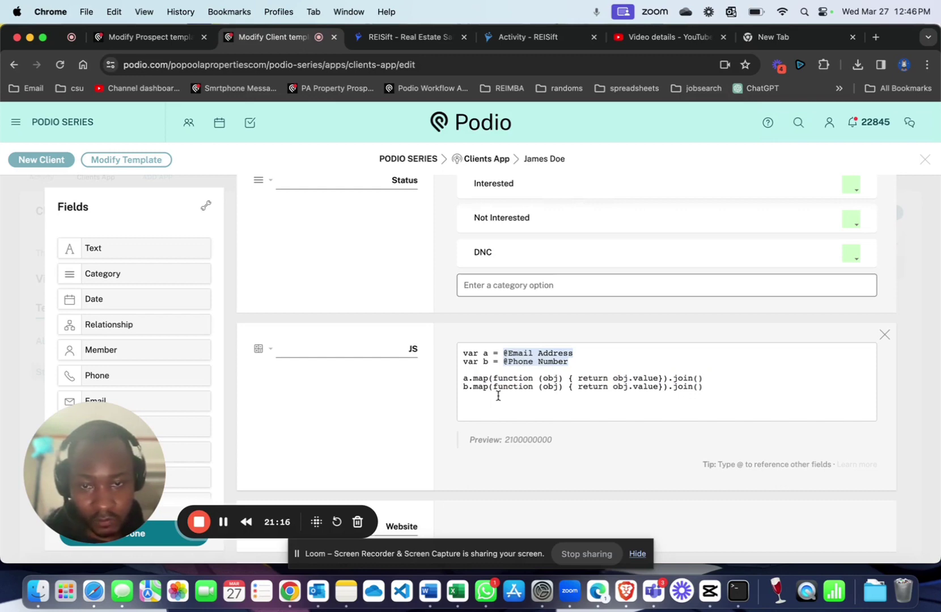
key(Return)
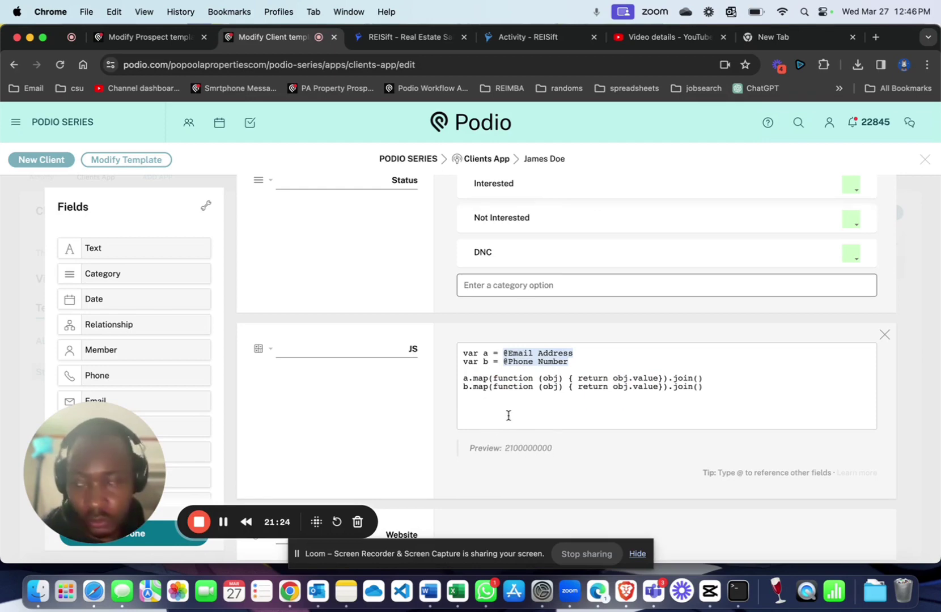
click(482, 396)
click(467, 409)
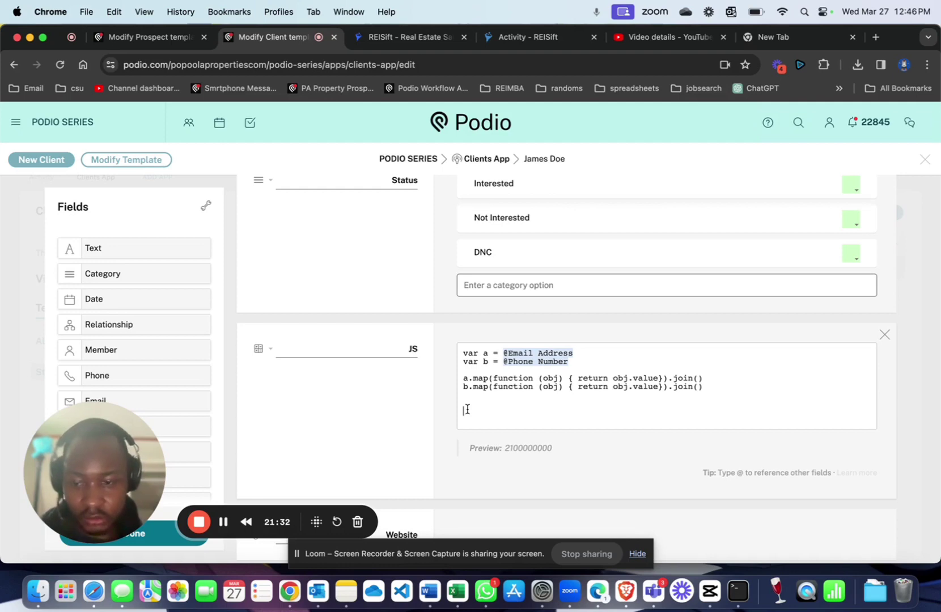
text(a)
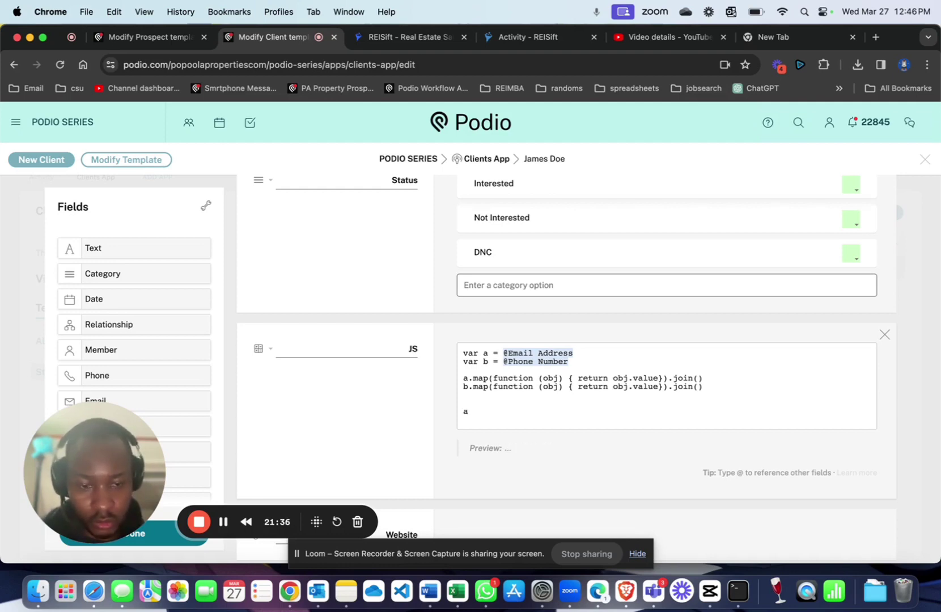
text( +)
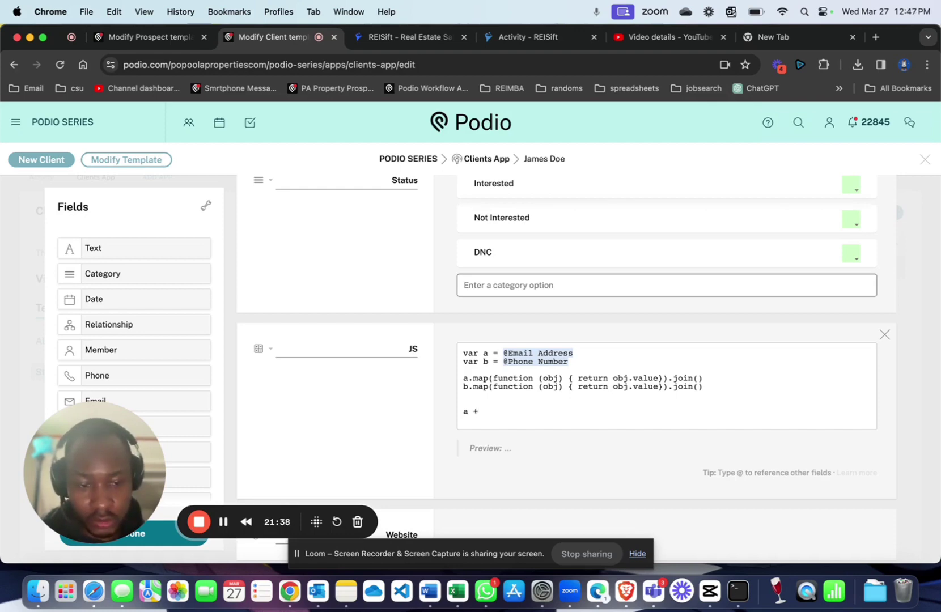
text( ""| )
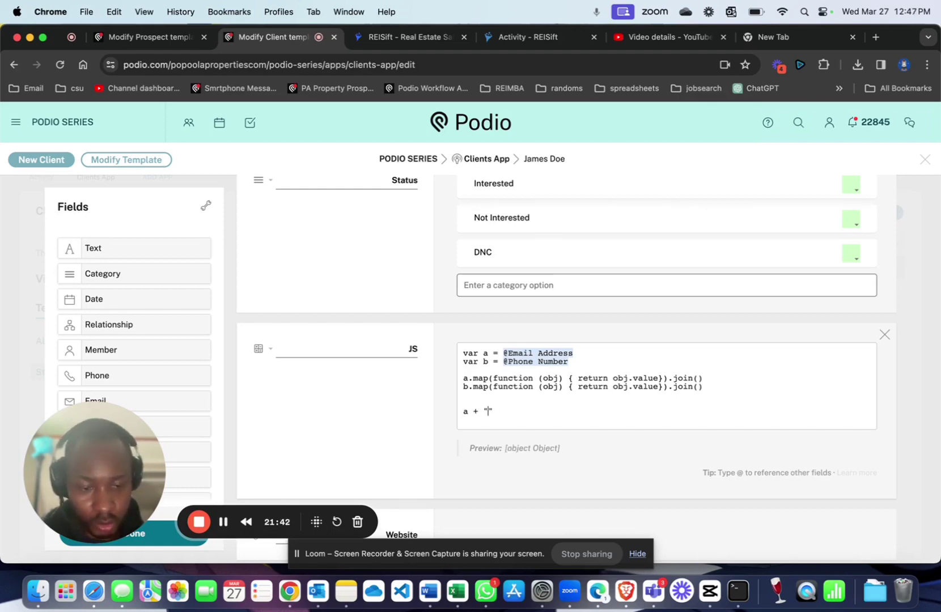
text( : )
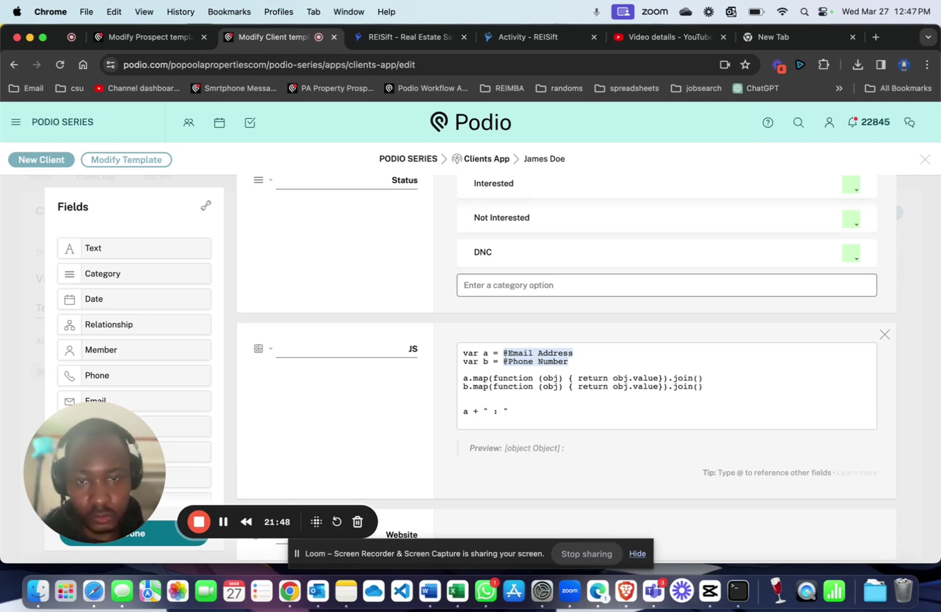
text( +)
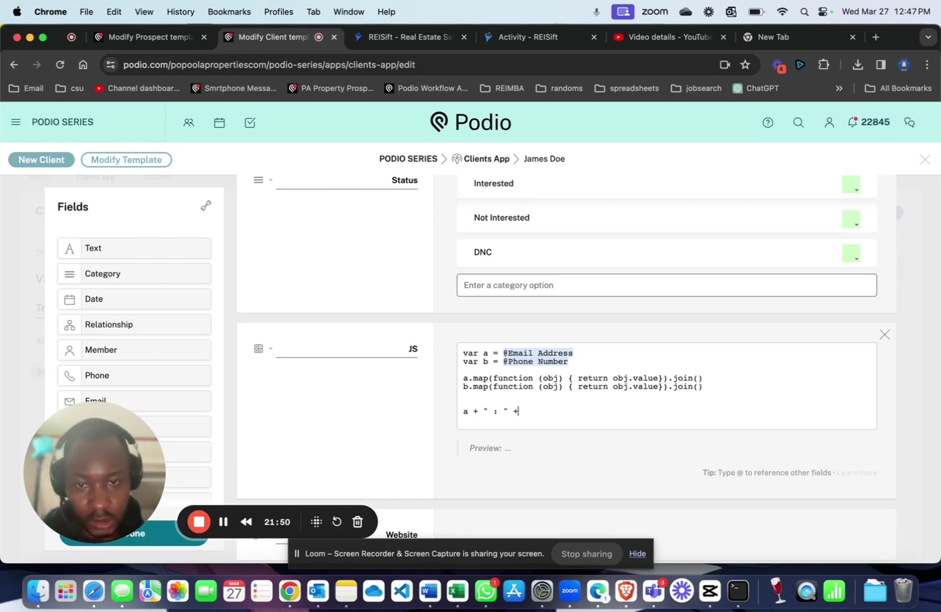
text( b)
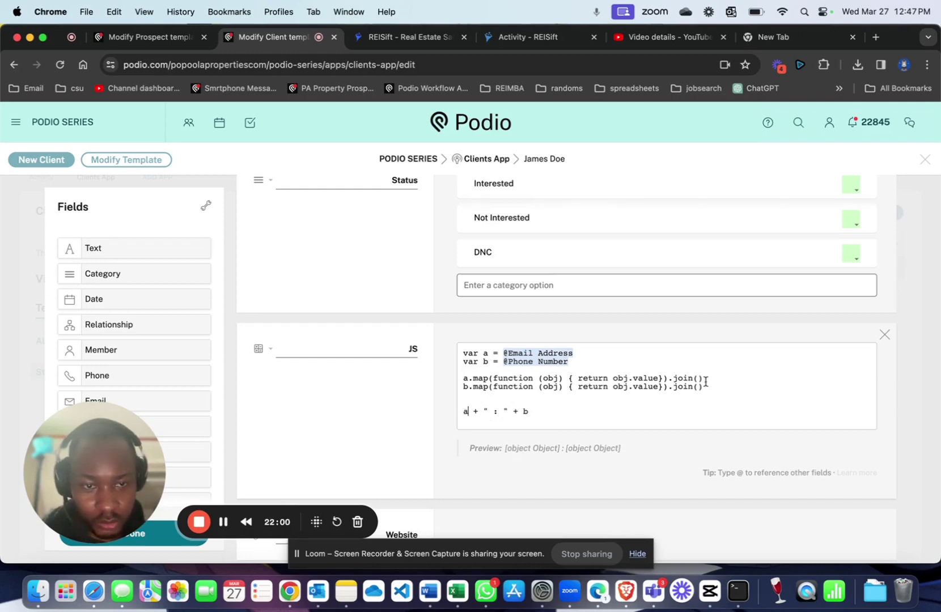
Replace a in the final expression with a copy of the line a.map(function (obj) { return obj.value}).join()
drag(703, 379, 462, 380)
key(super+c)
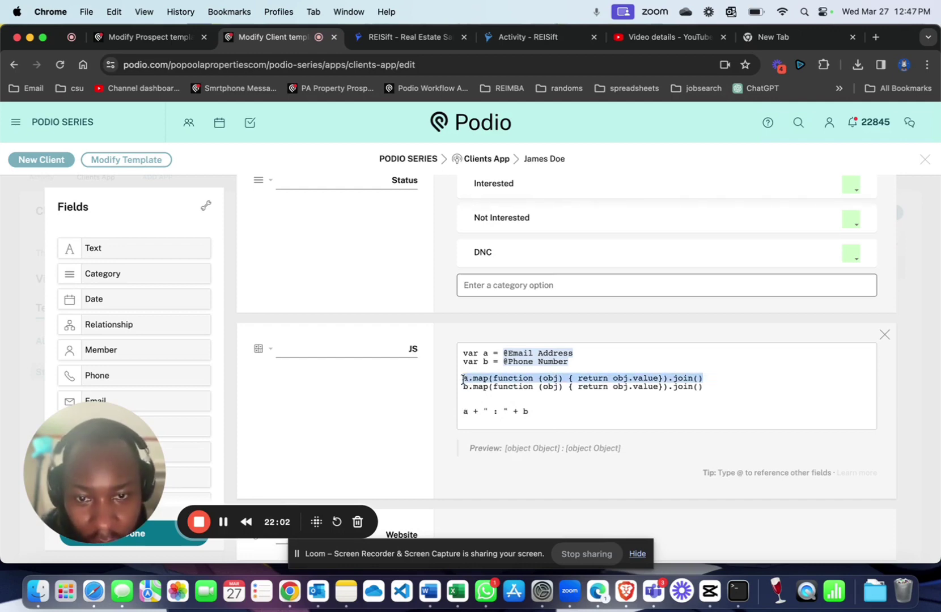
click(463, 380)
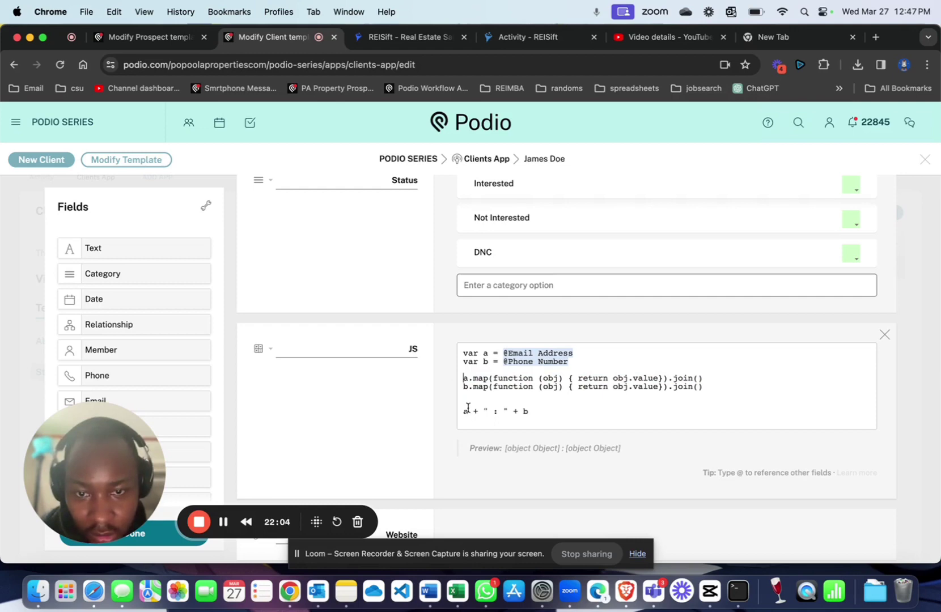
click(467, 410)
key(BackSpace)
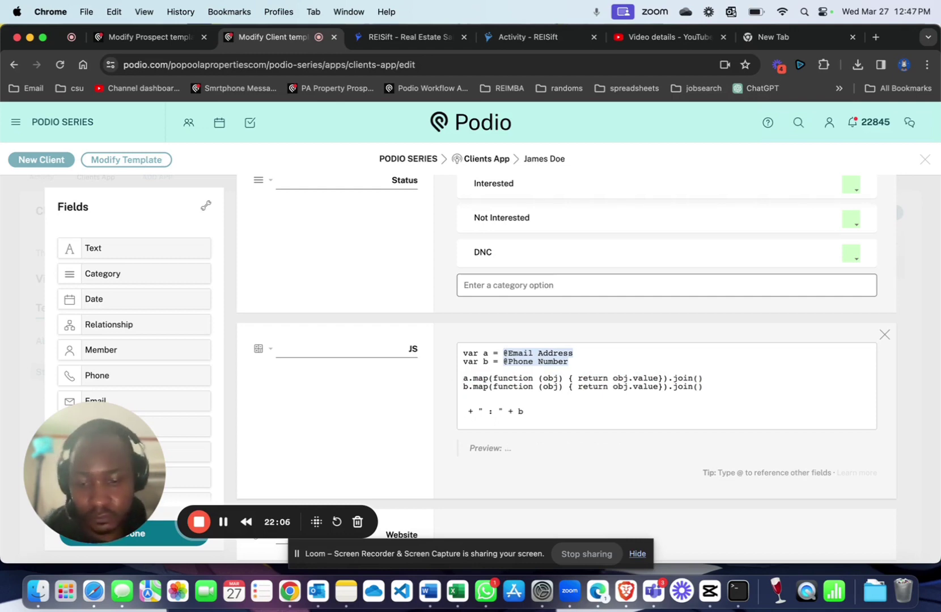
key(super+v)
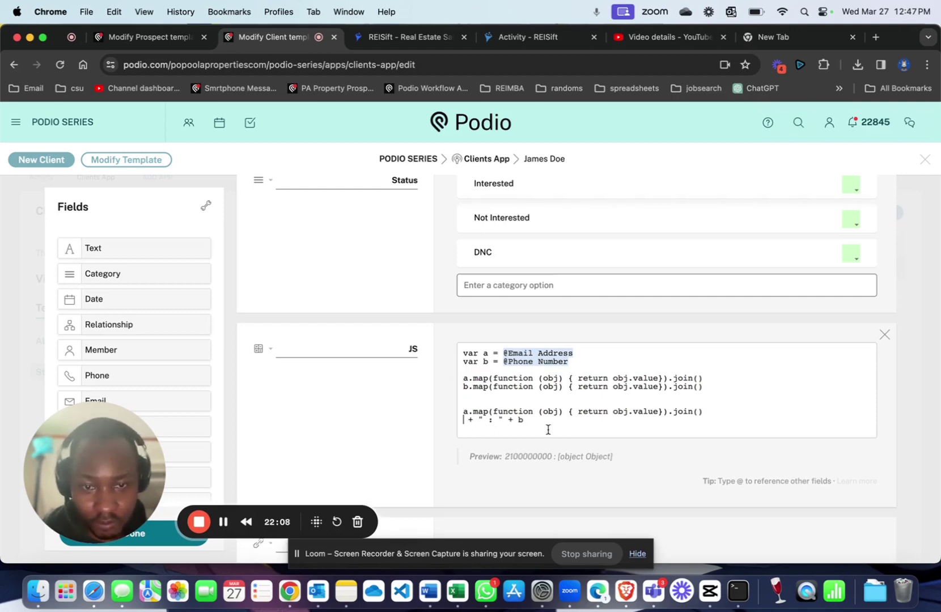
Replace b in the final expression with a copy of the line b.map(function (obj) { return obj.value}).join()
triple_click(675, 387)
key(super+c)
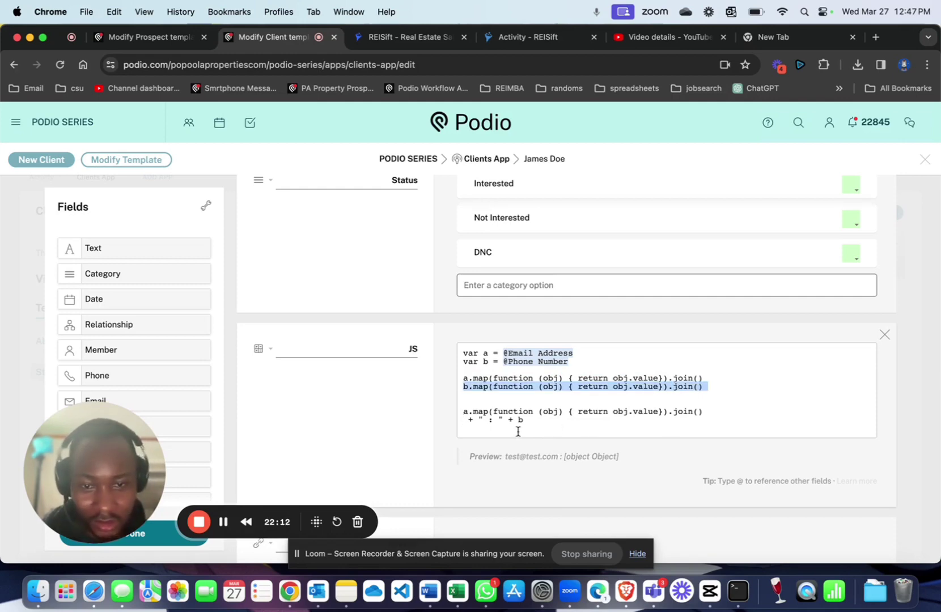
click(532, 421)
key(BackSpace)
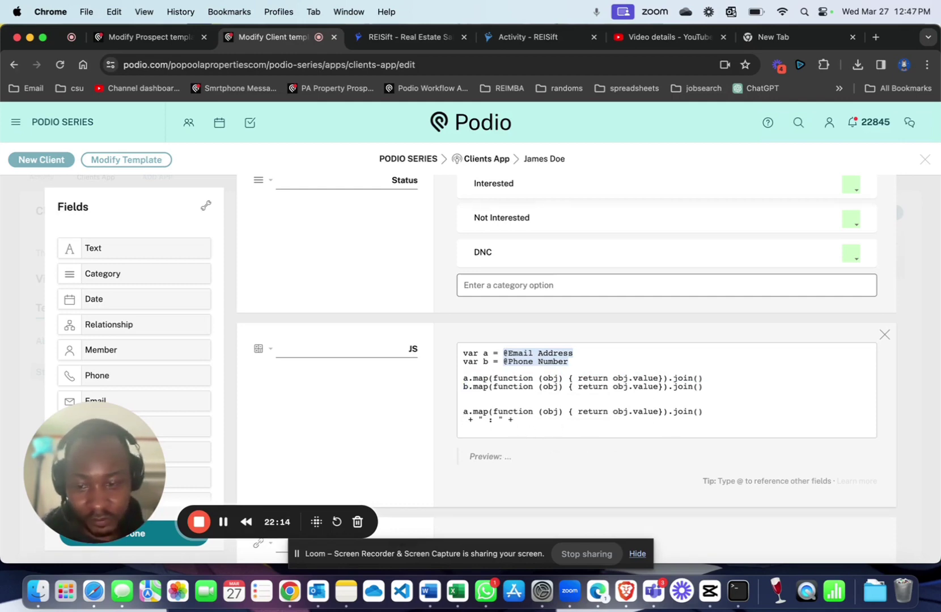
key(super+v)
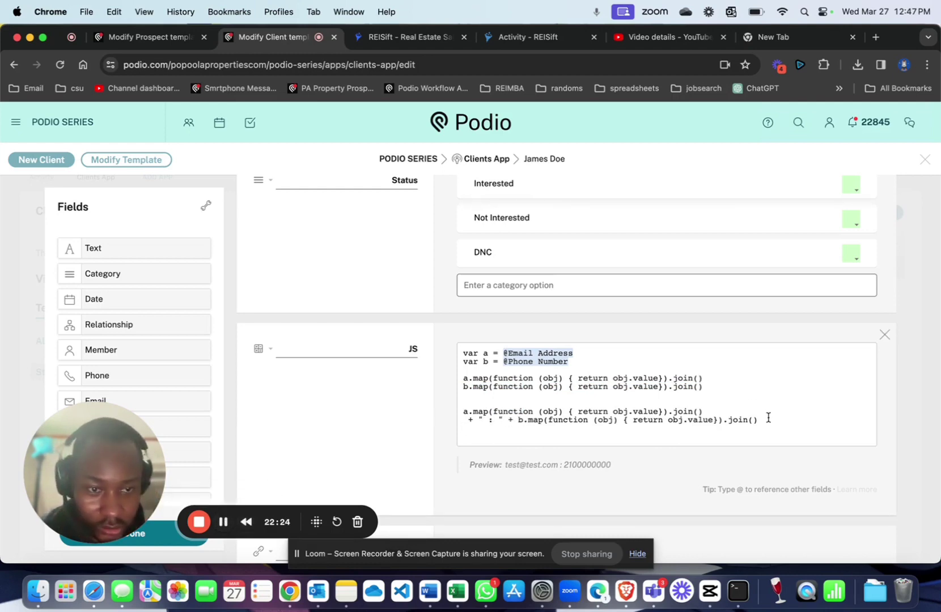
click(768, 419)
click(696, 404)
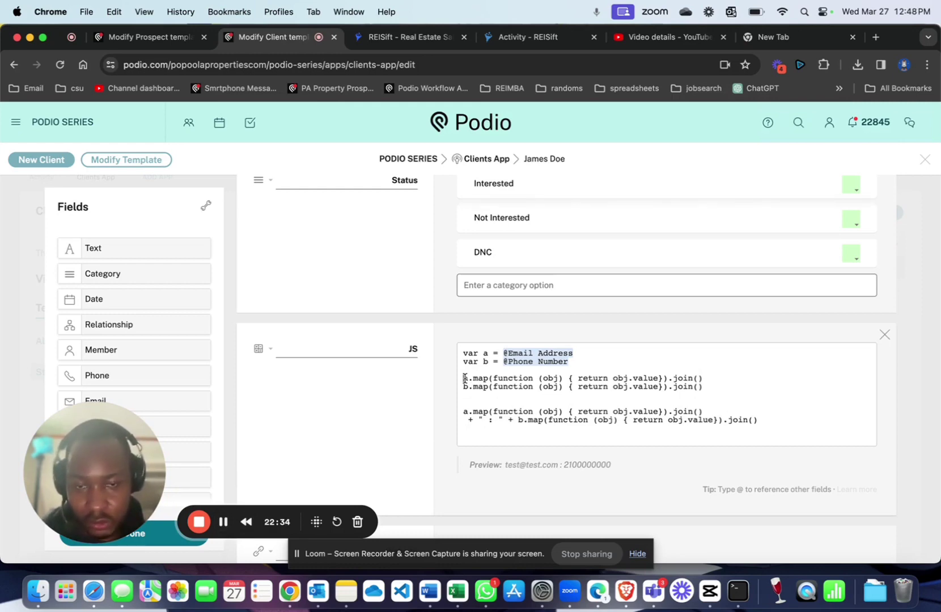
Assign the first standalone a.map line in the JS calculation to a variable with "var c ="
text(var c)
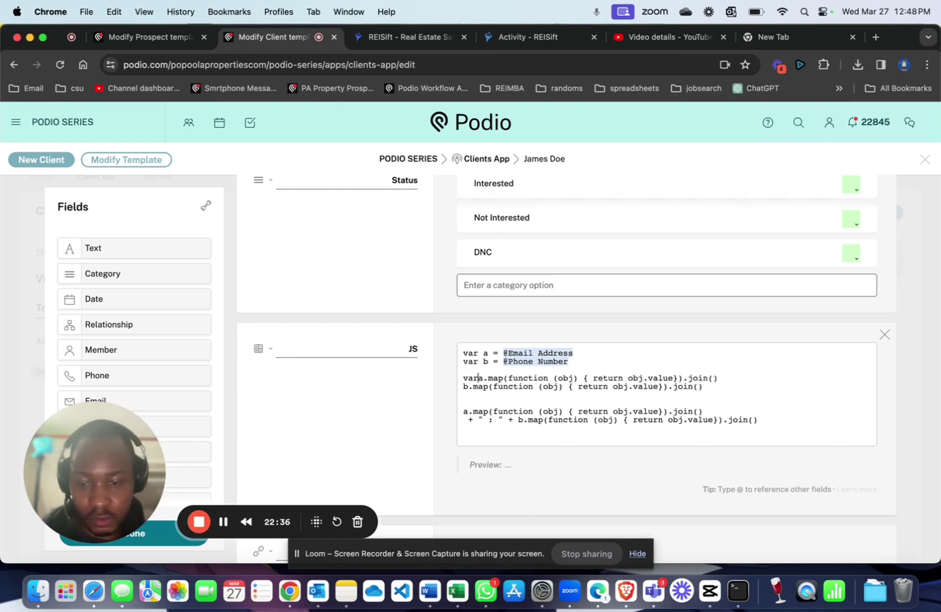
text(. =)
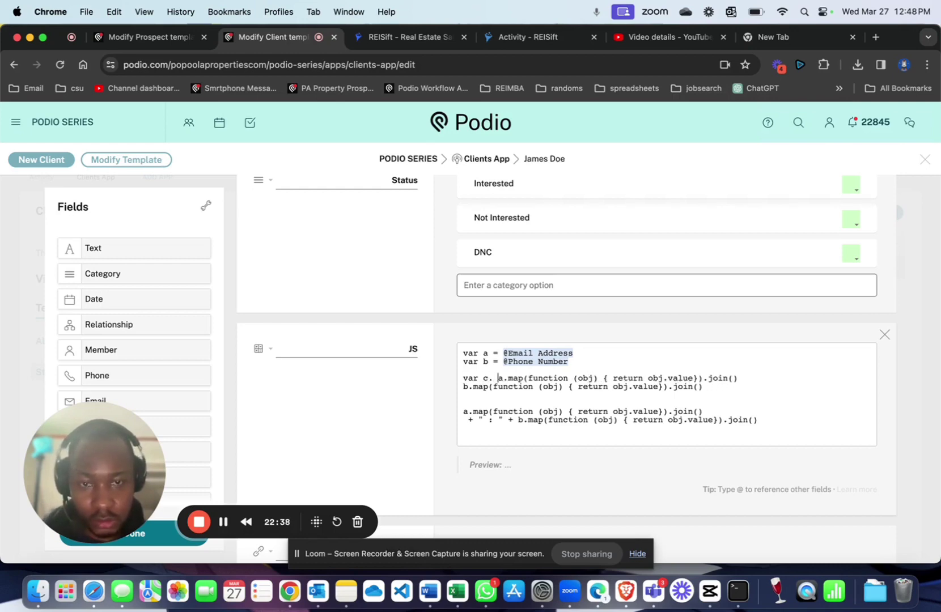
click(493, 378)
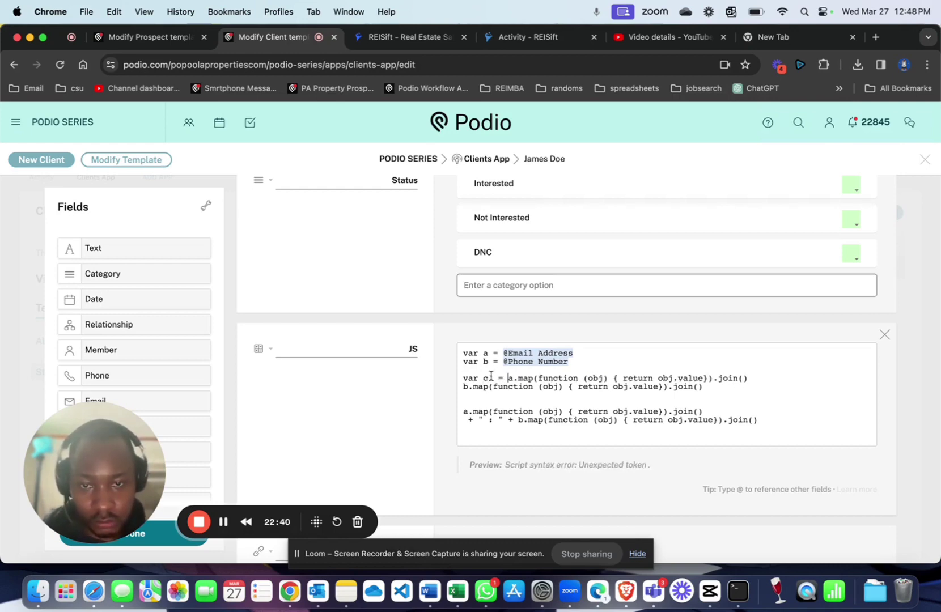
key(BackSpace)
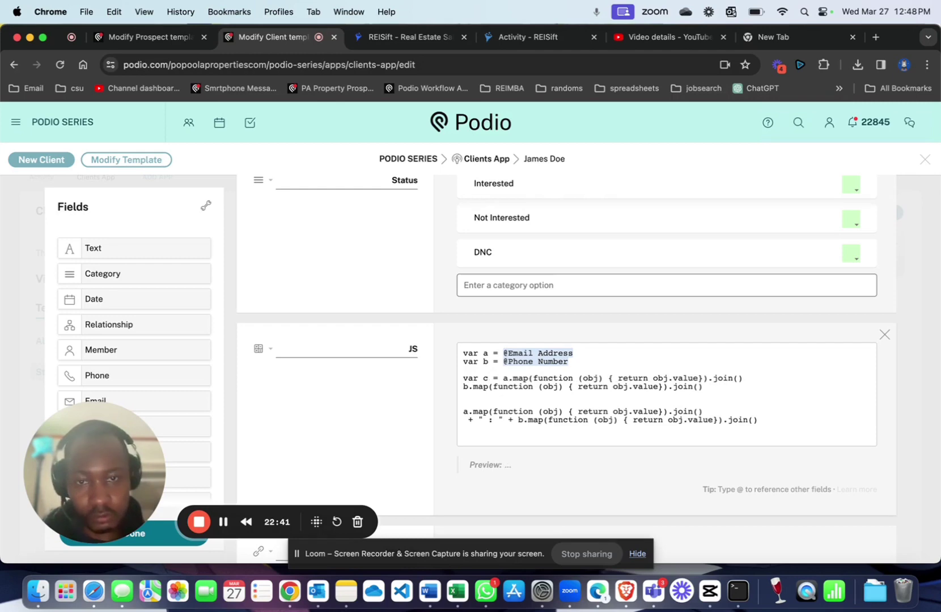
Assign the standalone b.map line in the JS calculation to a variable with "var d ="
click(463, 386)
text(var )
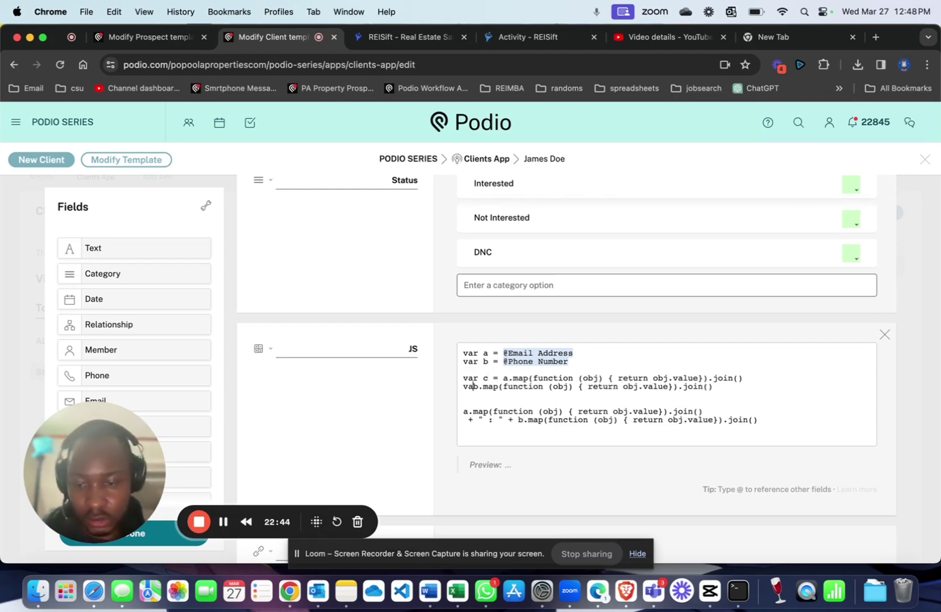
text(d)
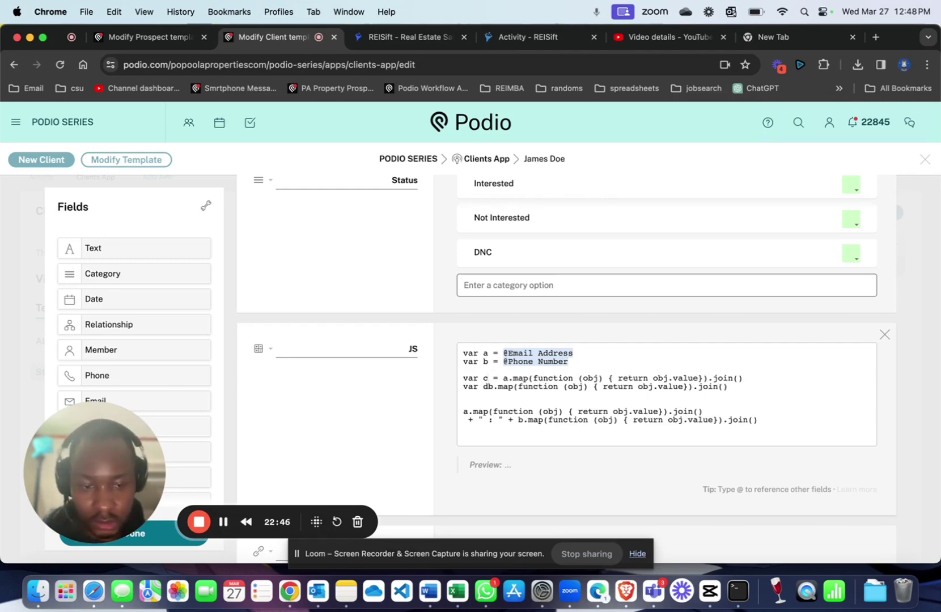
text( =)
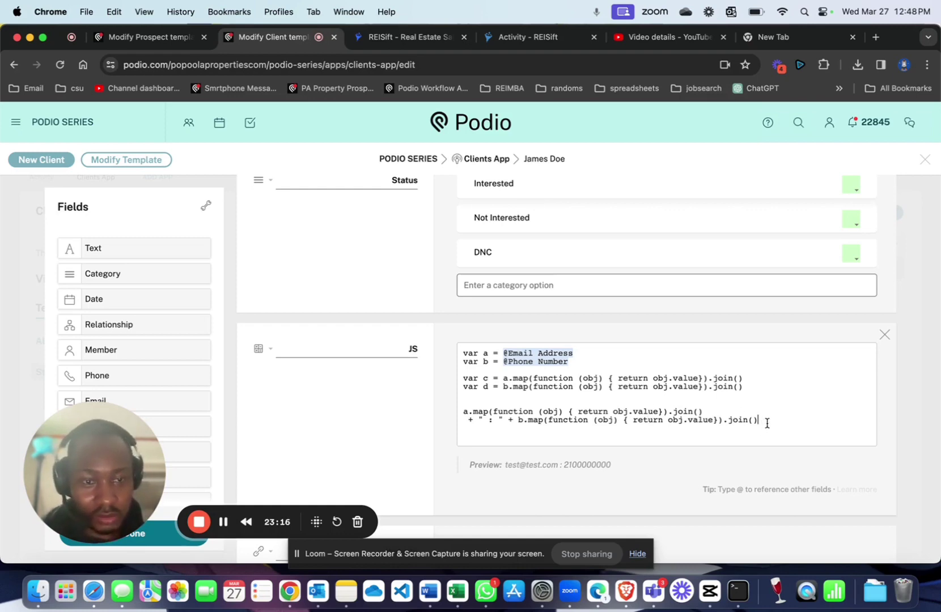
Replace the long final expression in the JS calculation with c + " : " + d
drag(764, 420, 460, 410)
key(BackSpace)
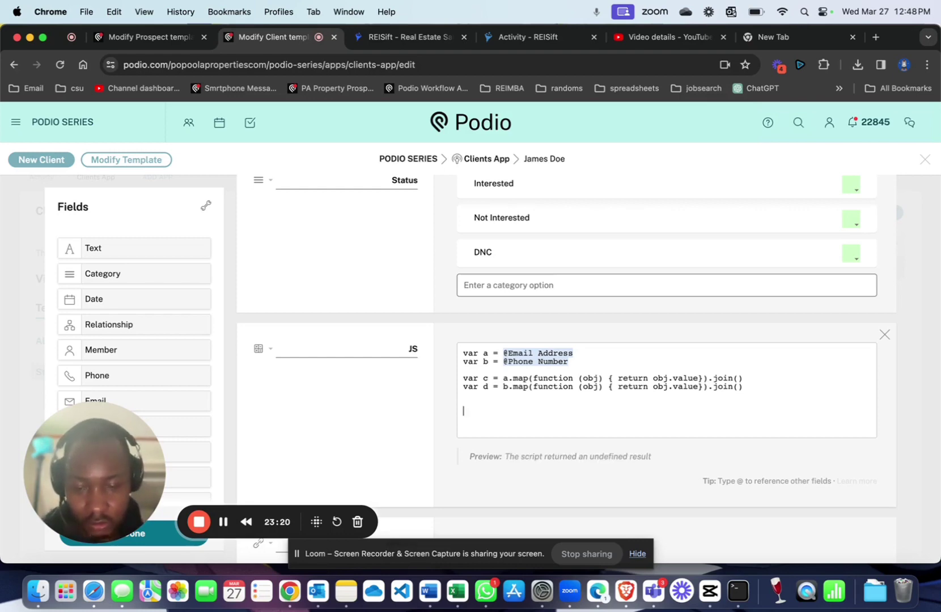
text(c)
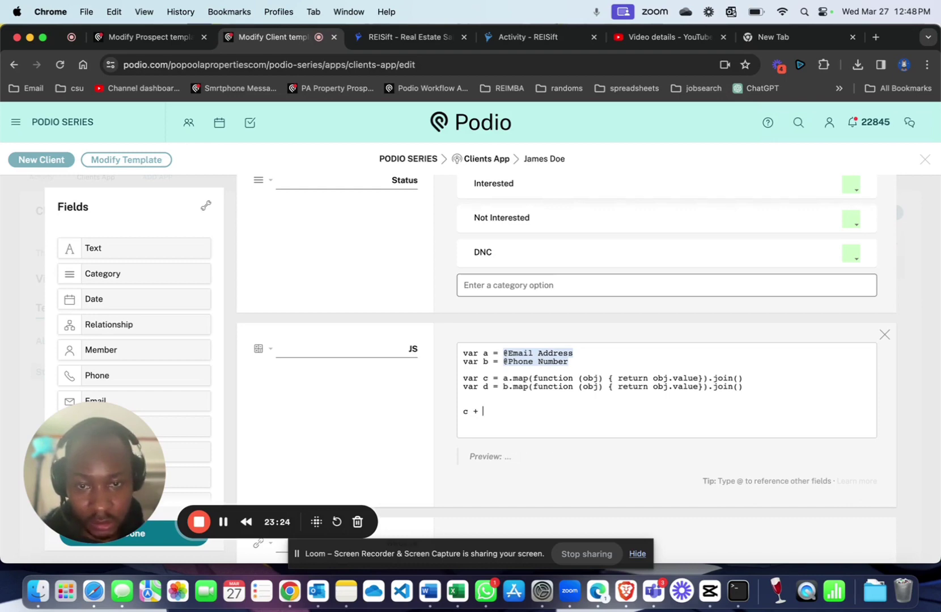
text( + ")
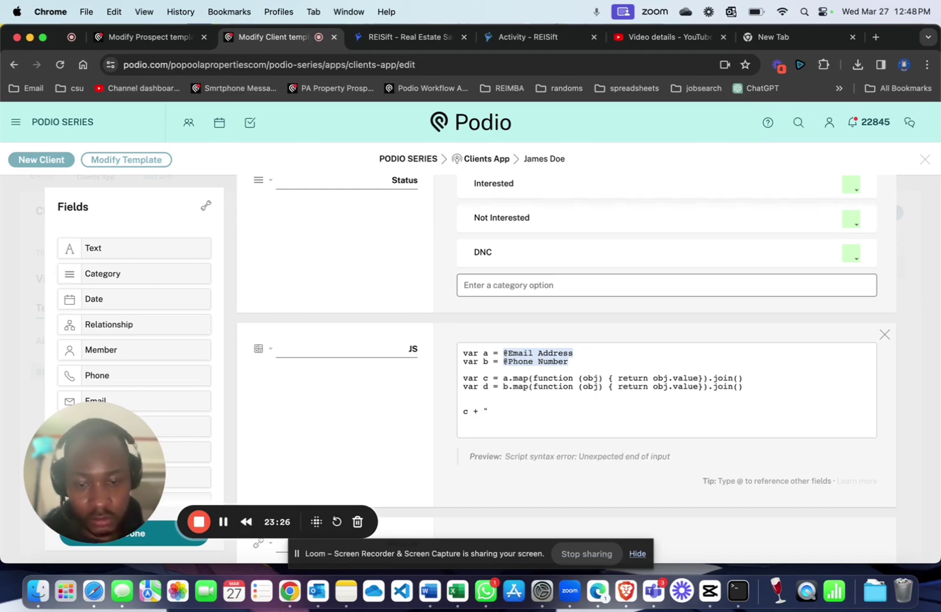
text( :)
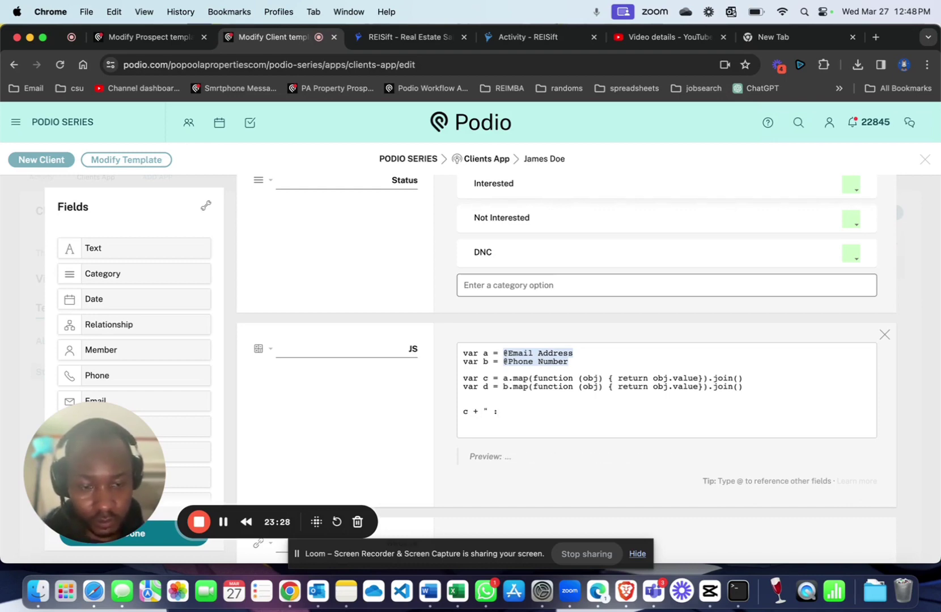
text( " +)
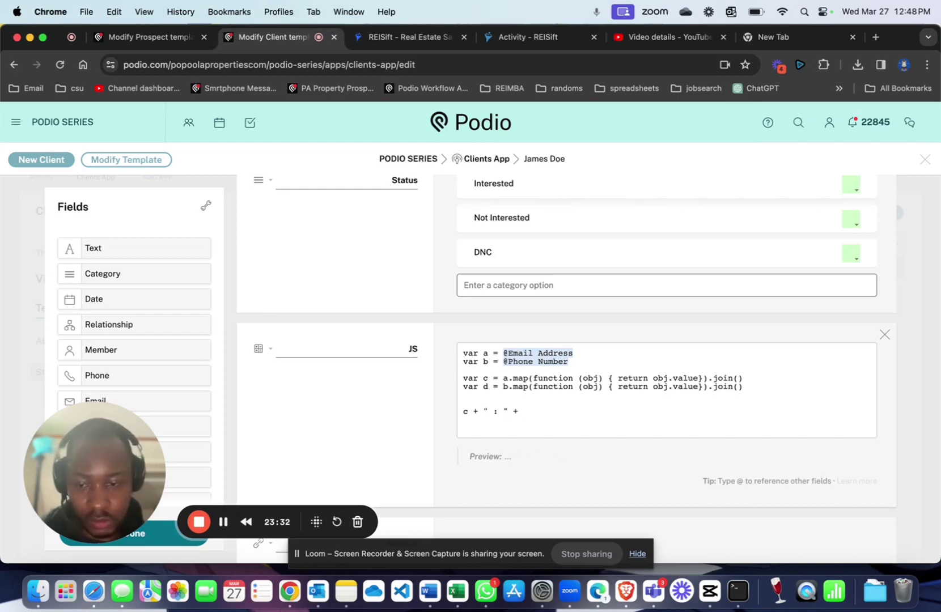
text(d)
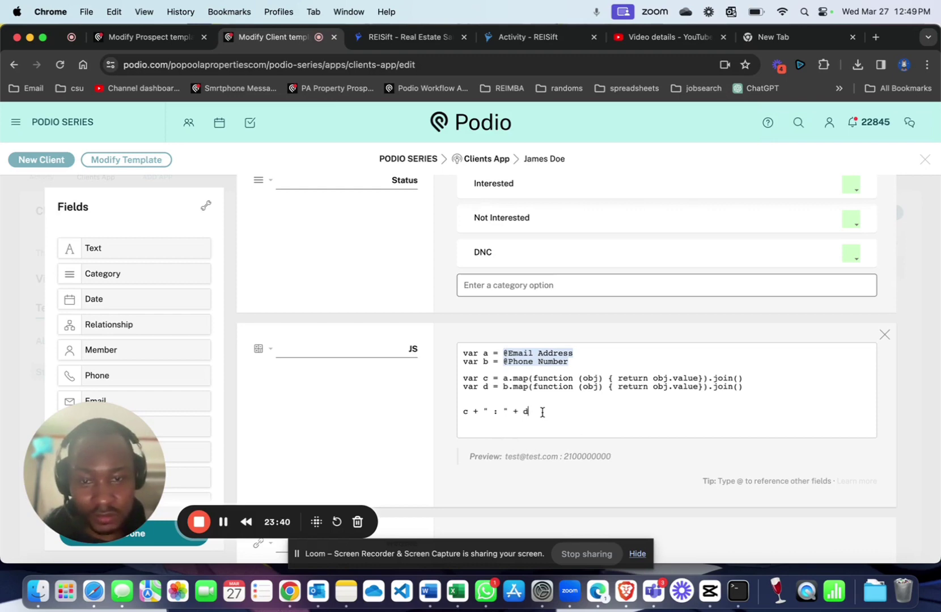
Finish editing the client template and save its changes
drag(542, 412, 447, 352)
click(447, 350)
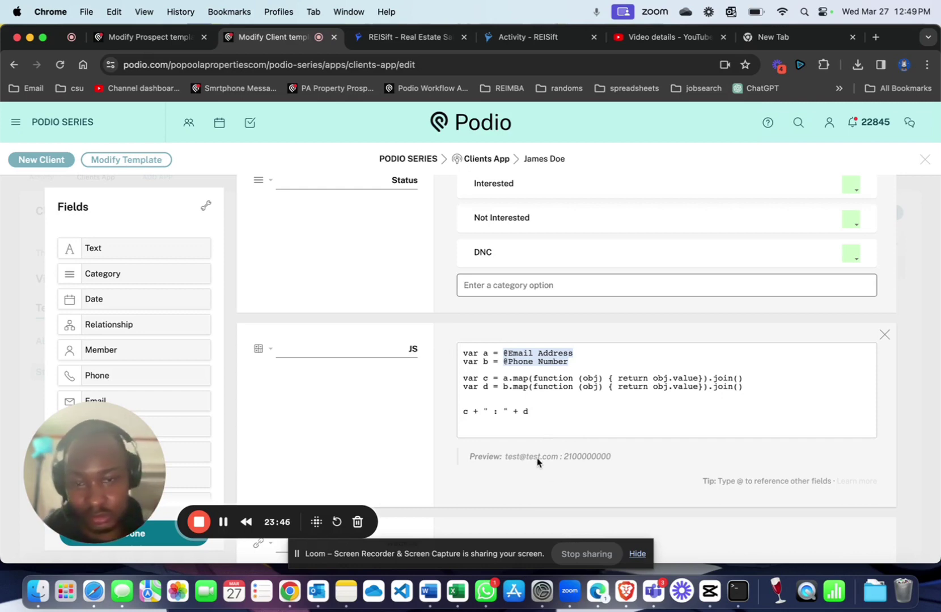
scroll(541, 461, down, 5)
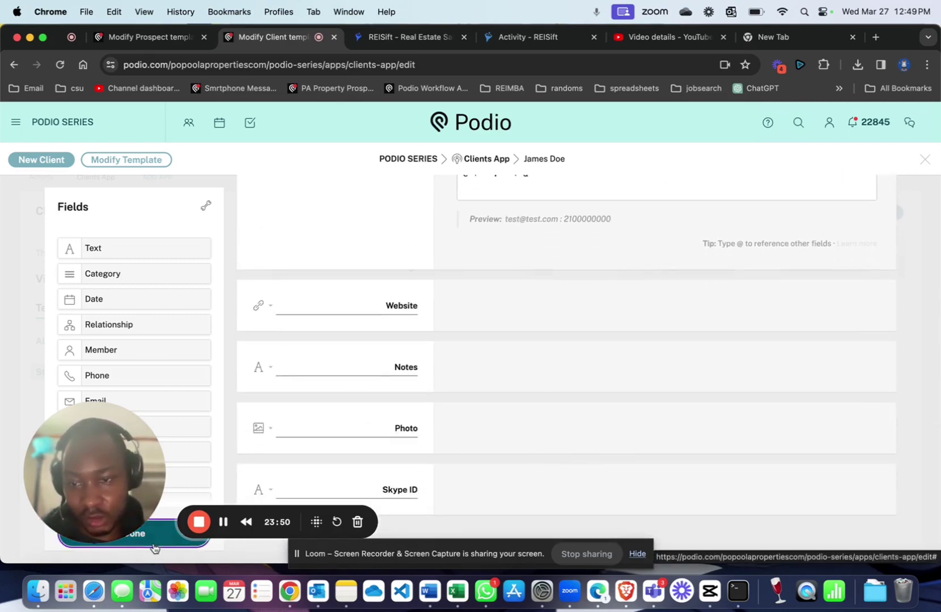
click(201, 535)
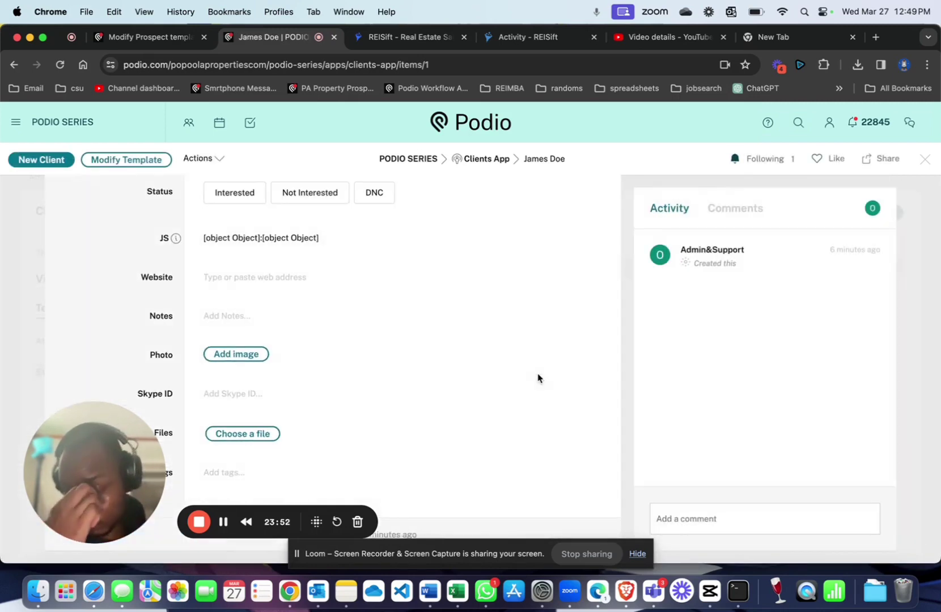
Refresh the calculations of the open client item so its JS field uses the new script
scroll(316, 387, down, 1)
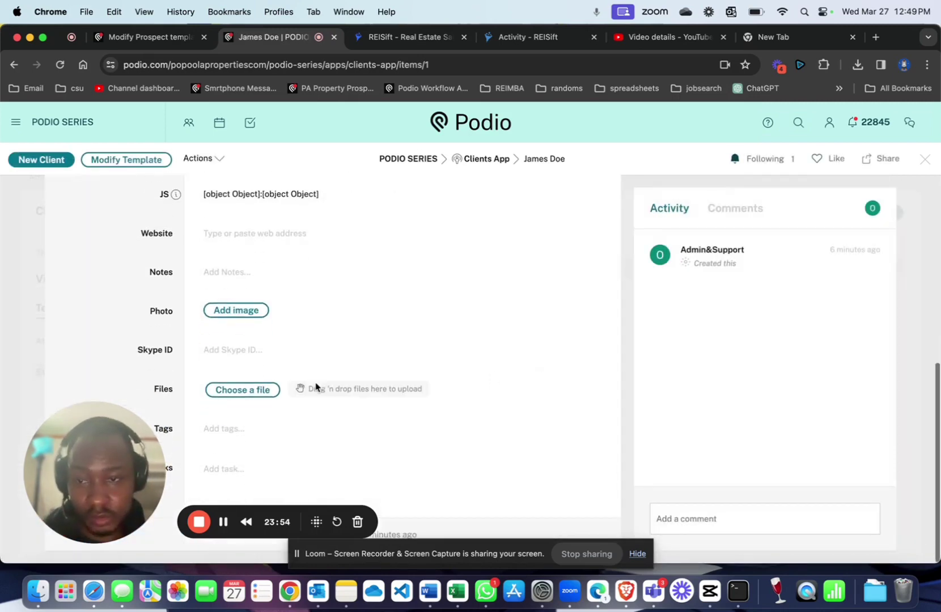
scroll(316, 387, up, 4)
scroll(316, 388, down, 3)
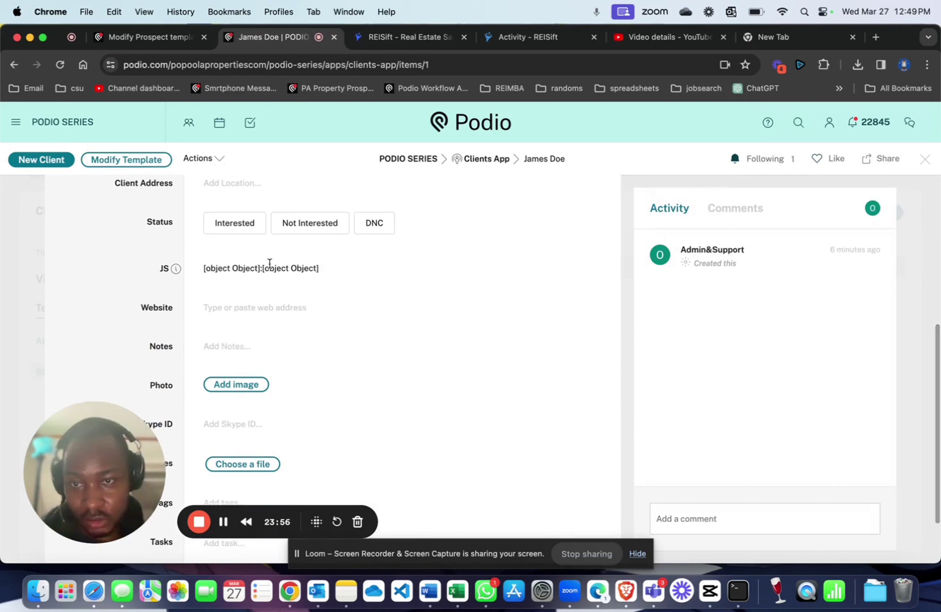
mouse_move(175, 269)
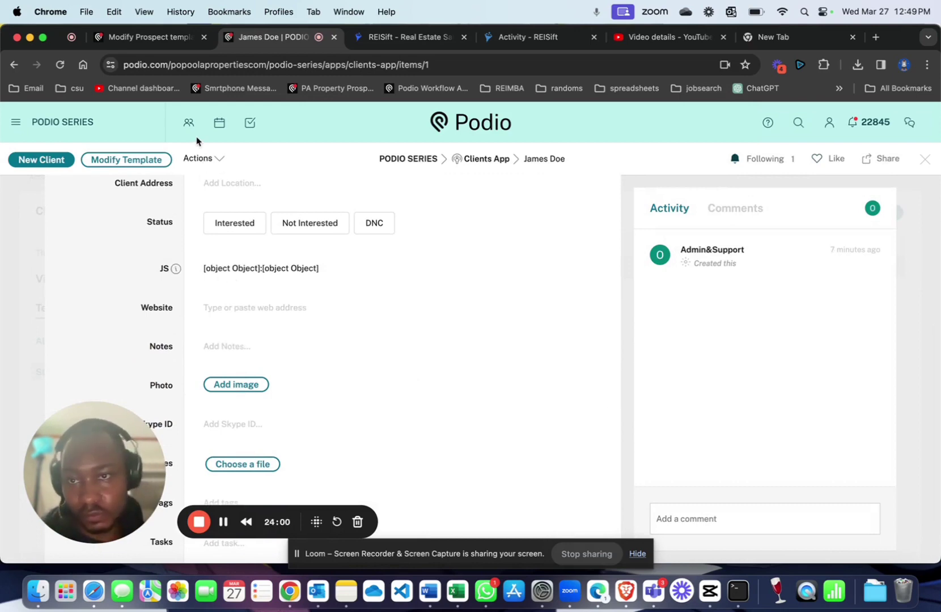
click(220, 160)
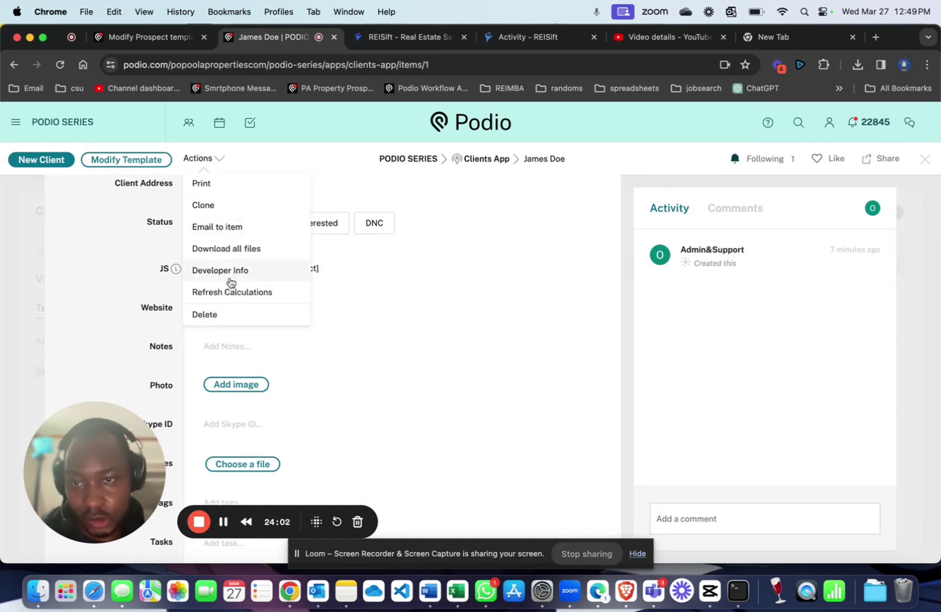
click(271, 299)
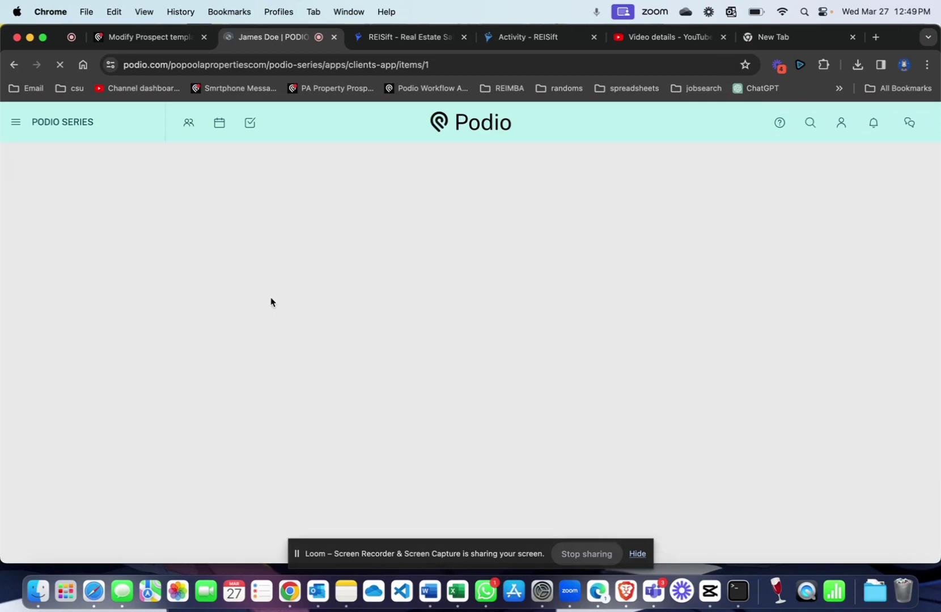
Compare the client item's JS field value with its Email Address and Phone Number fields
scroll(280, 401, down, 5)
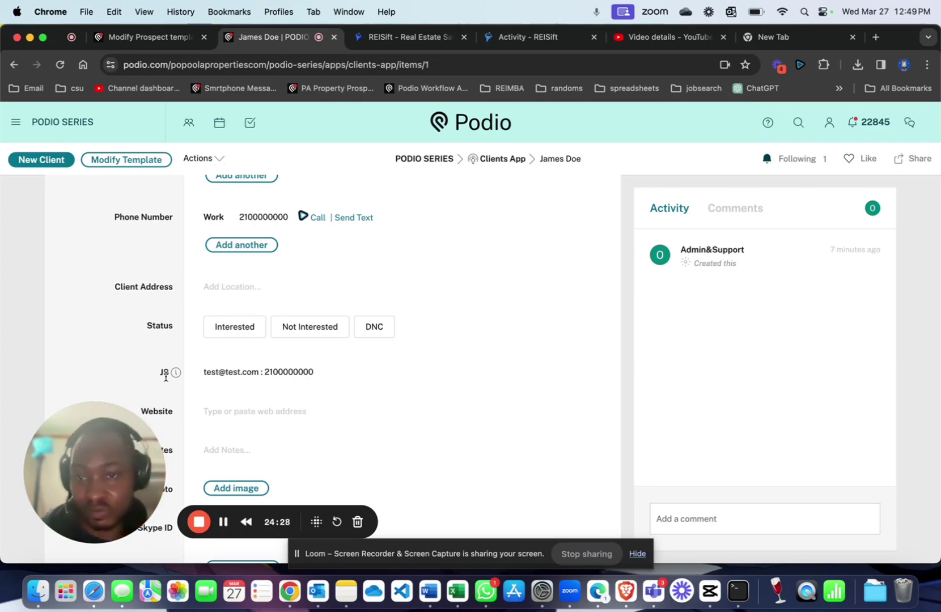
scroll(286, 260, up, 3)
scroll(284, 260, down, 2)
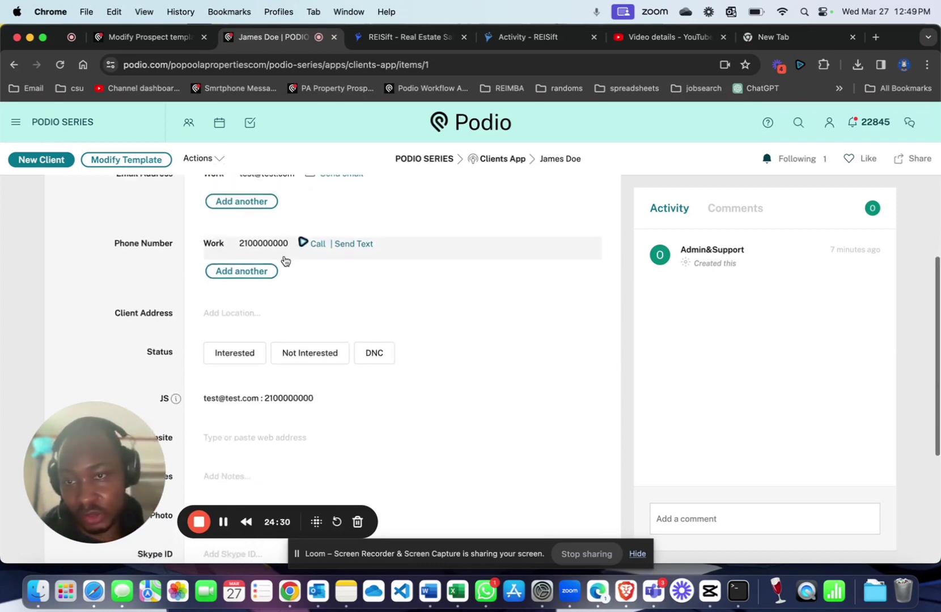
scroll(284, 261, up, 3)
scroll(283, 255, down, 1)
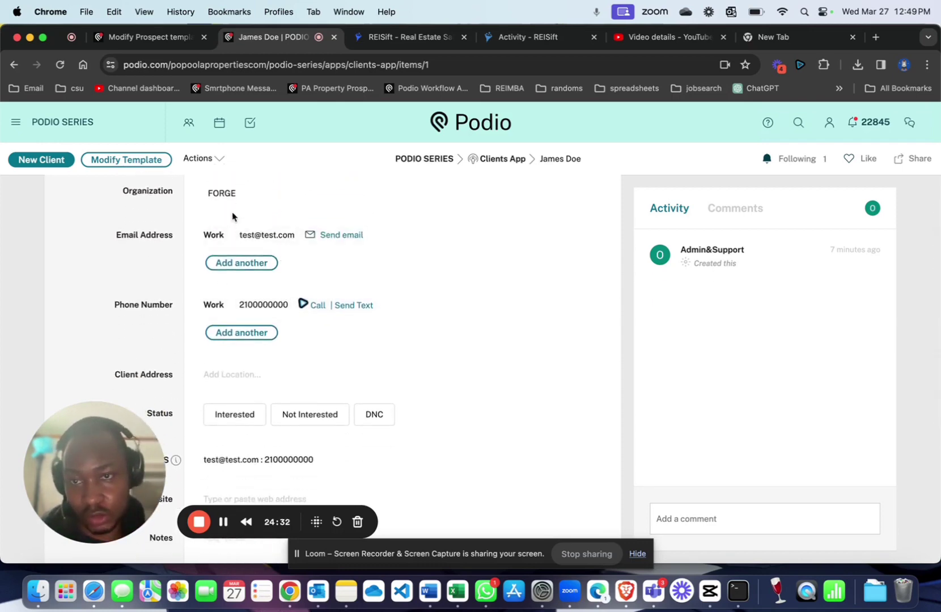
scroll(232, 216, up, 3)
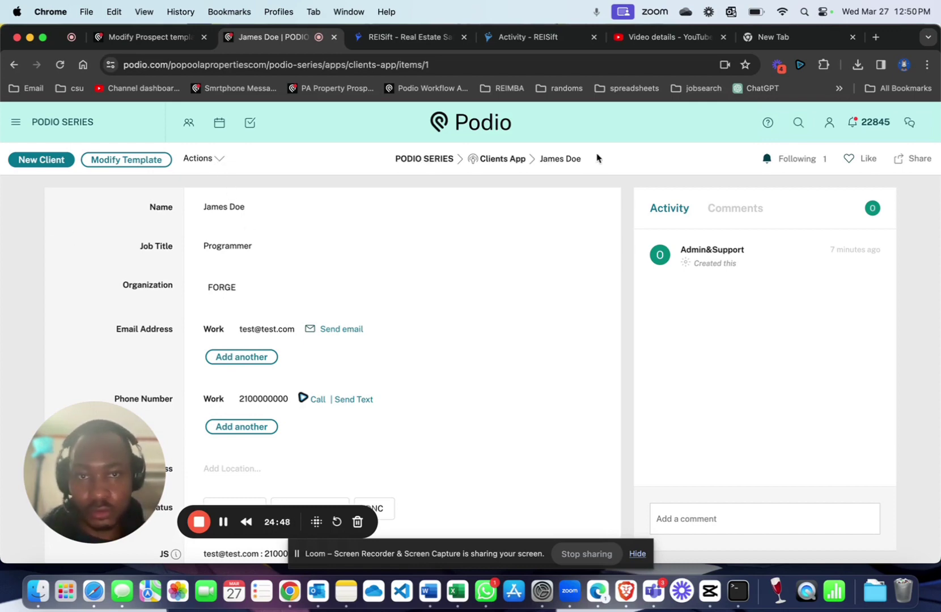
Return to the Clients App and start creating a new workflow for it
click(503, 160)
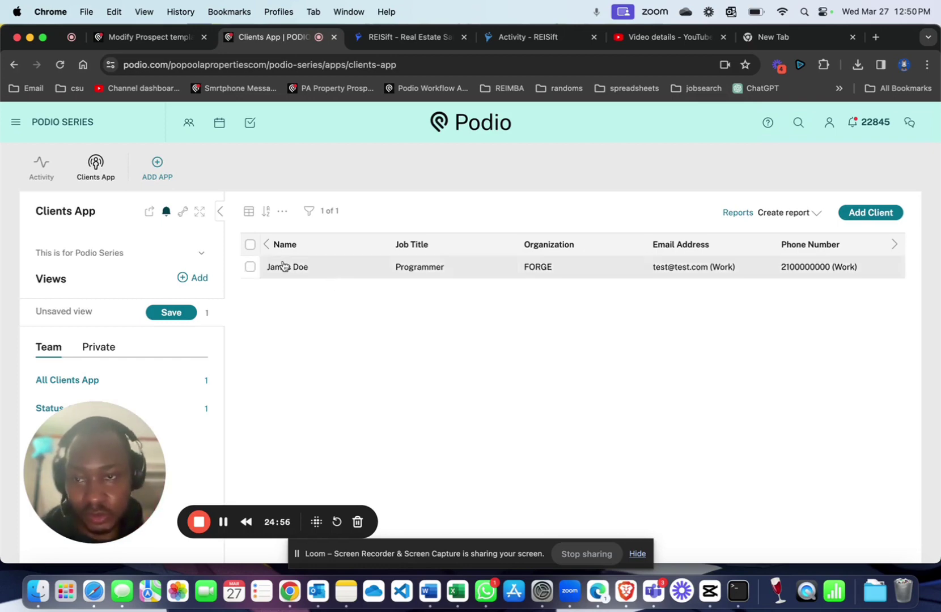
click(184, 214)
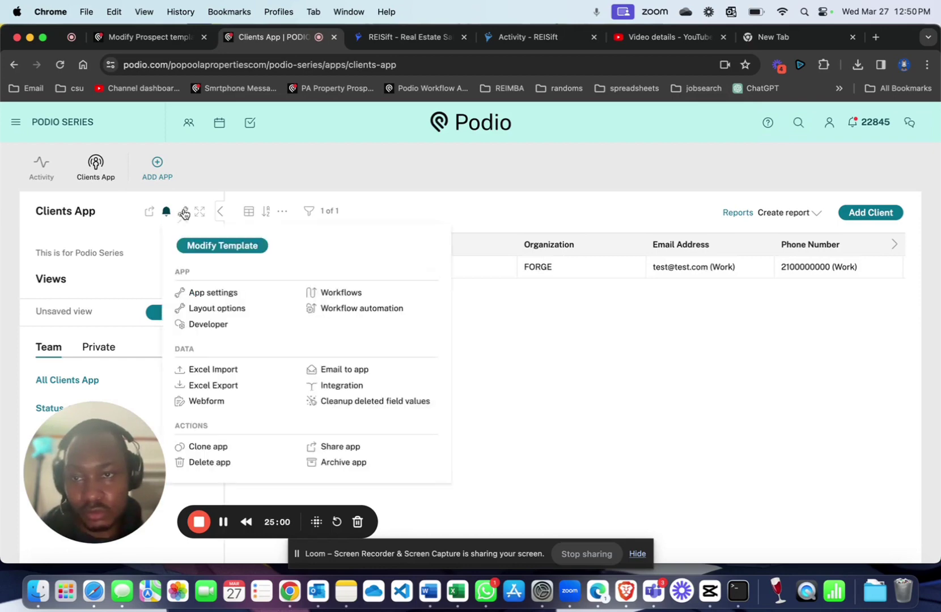
click(350, 298)
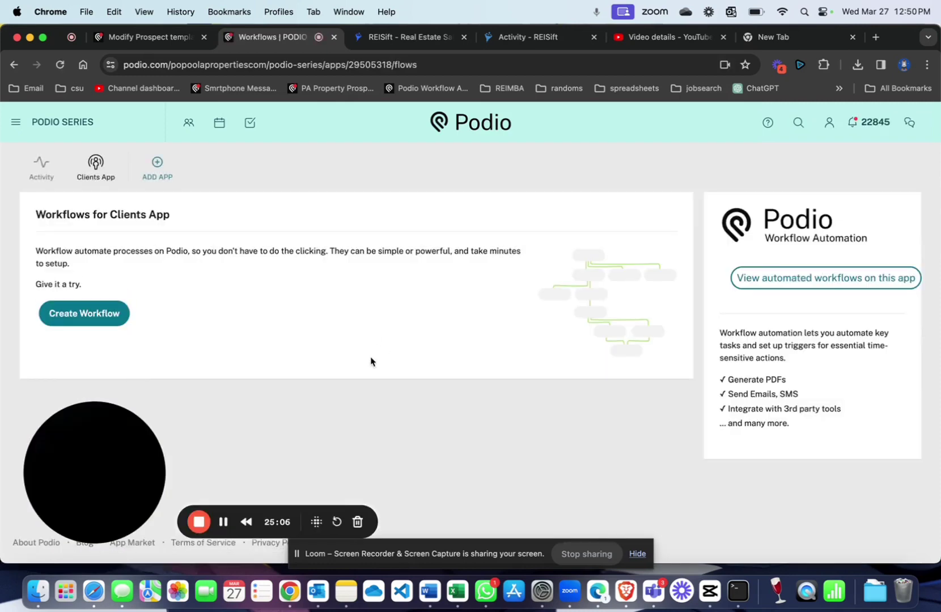
click(85, 316)
Set the workflow to trigger on Client Updated when the Name field is changed
scroll(273, 307, down, 2)
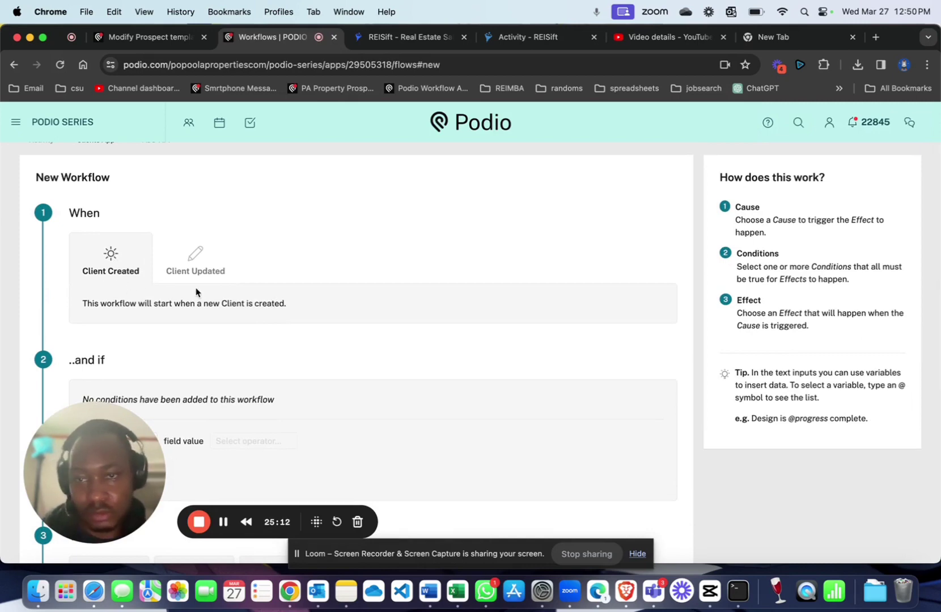
click(194, 261)
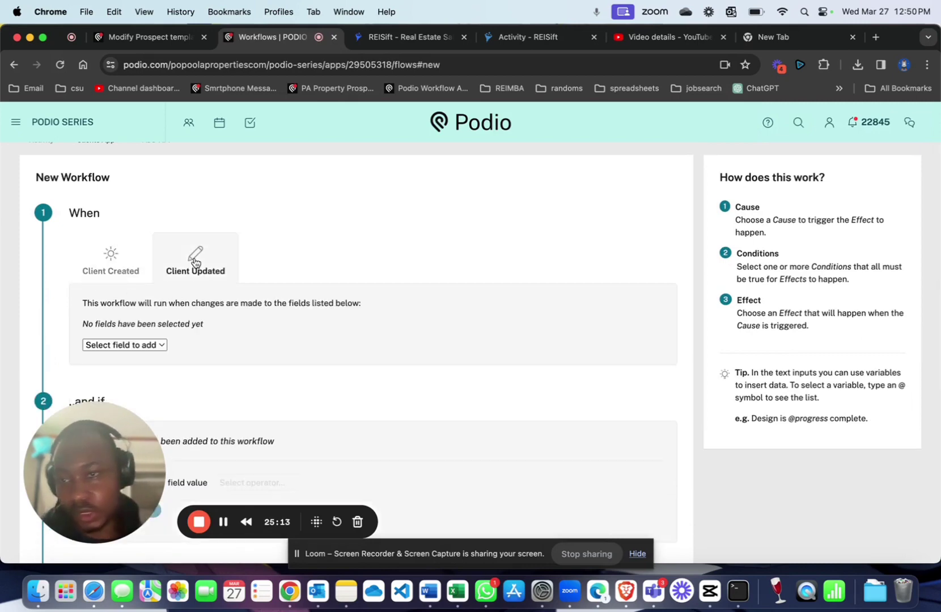
click(130, 347)
click(123, 362)
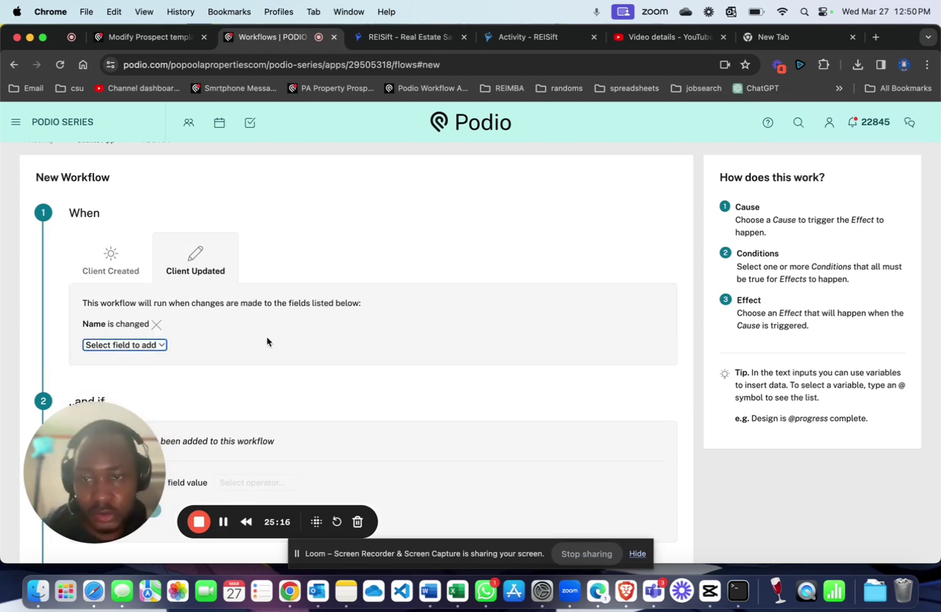
Add a workflow condition that the Current Status field value contains Interested
scroll(266, 340, down, 5)
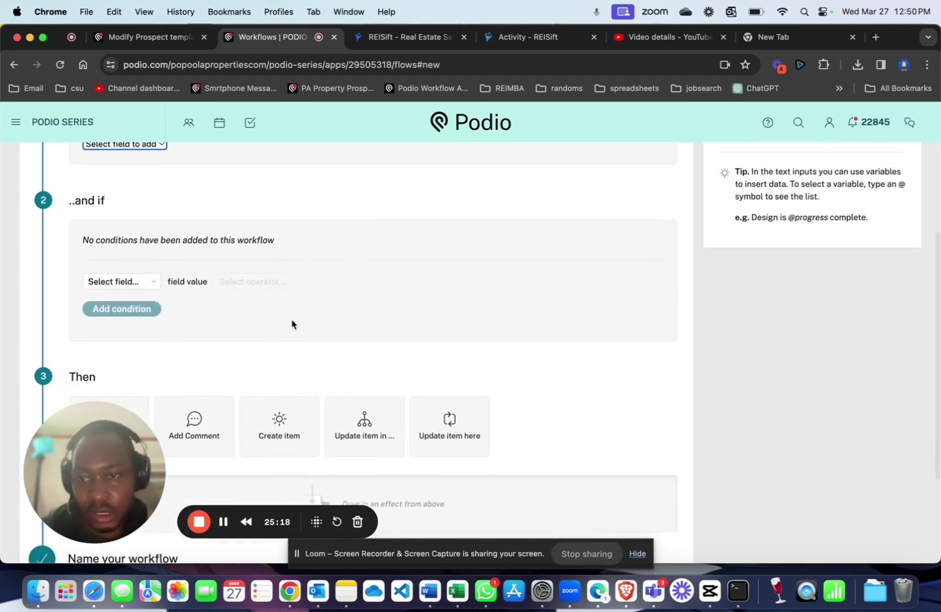
scroll(292, 323, down, 3)
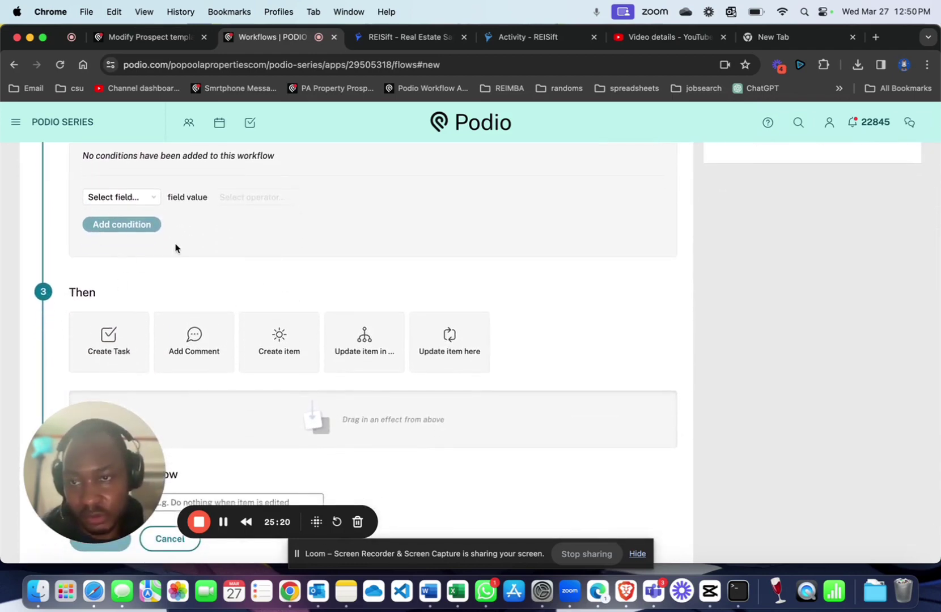
scroll(176, 247, up, 3)
click(140, 278)
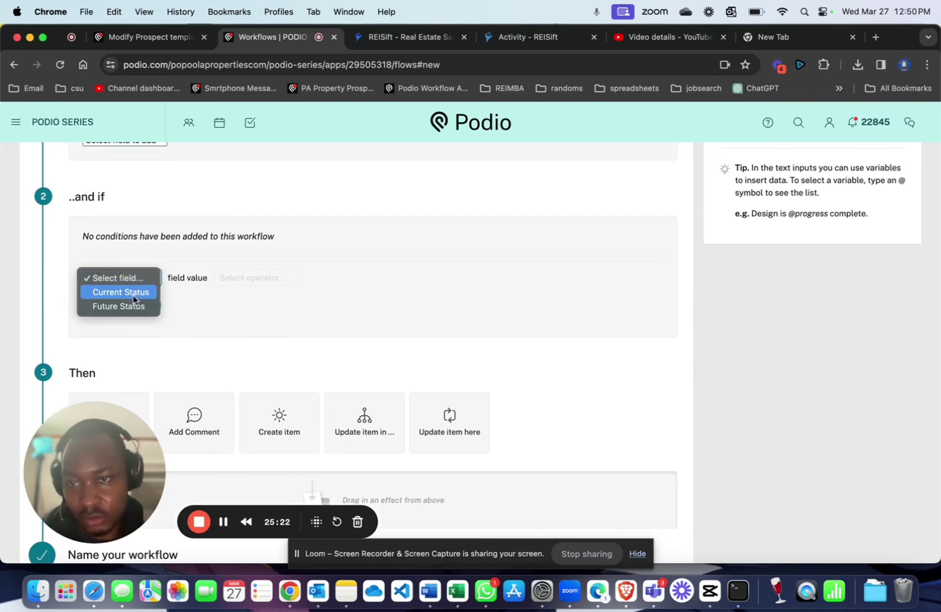
click(129, 295)
click(248, 278)
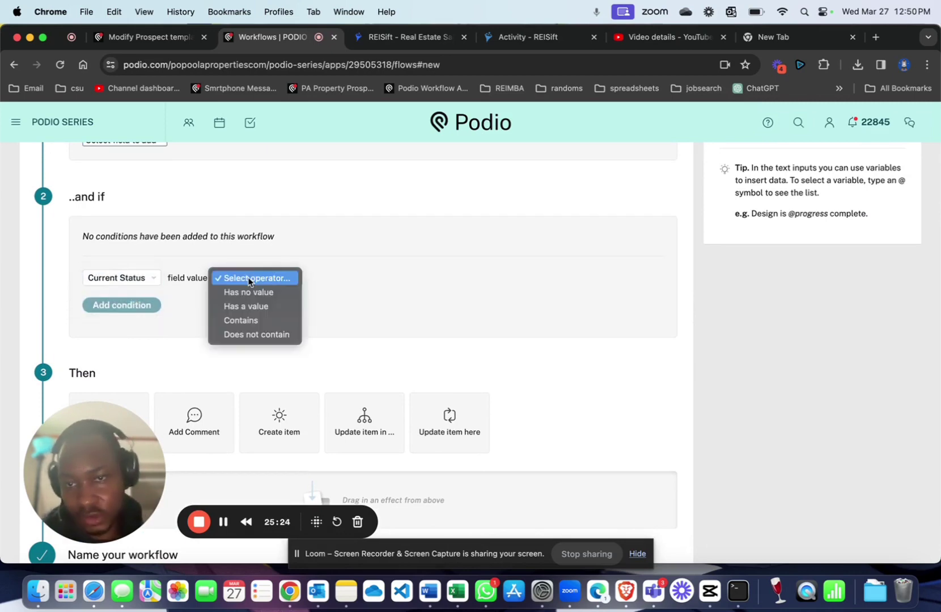
click(262, 320)
click(137, 307)
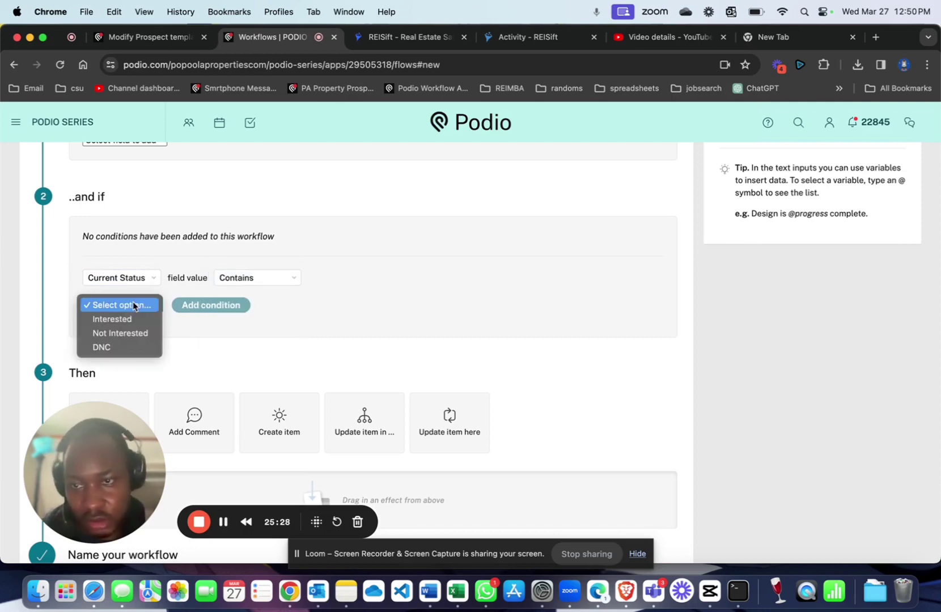
click(133, 320)
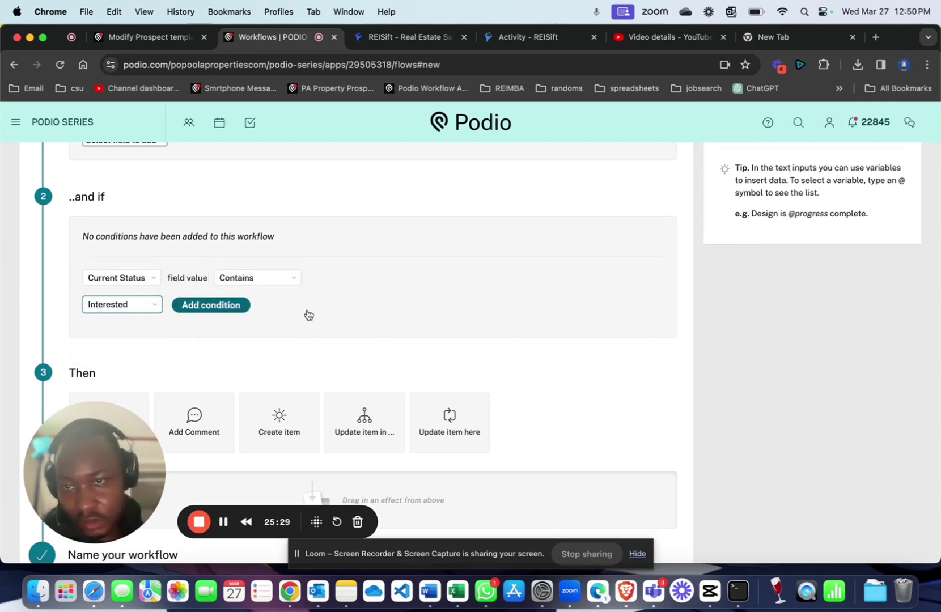
click(220, 307)
Set up a second workflow condition that the Future Status field value does not contain Not Interested
click(123, 279)
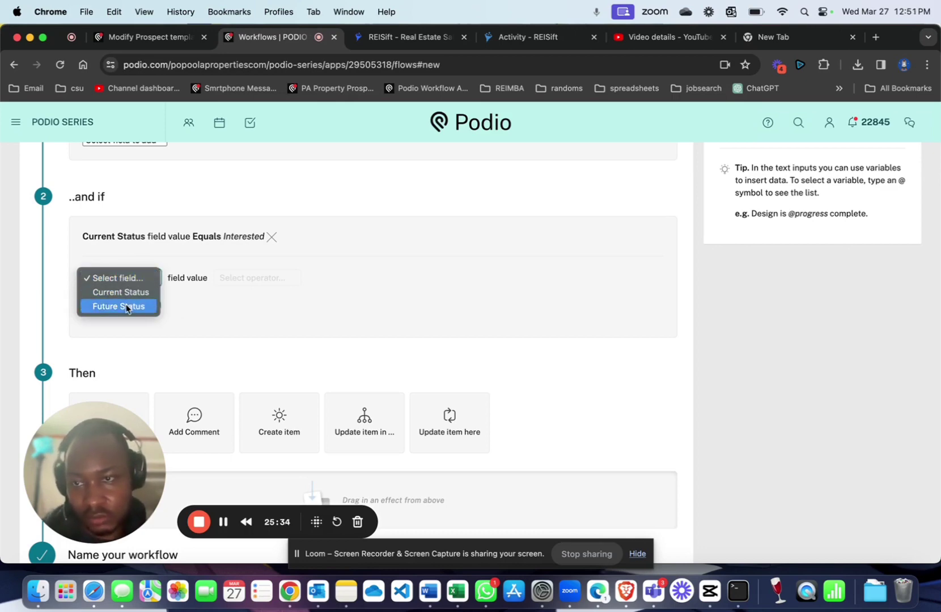
click(119, 306)
click(250, 279)
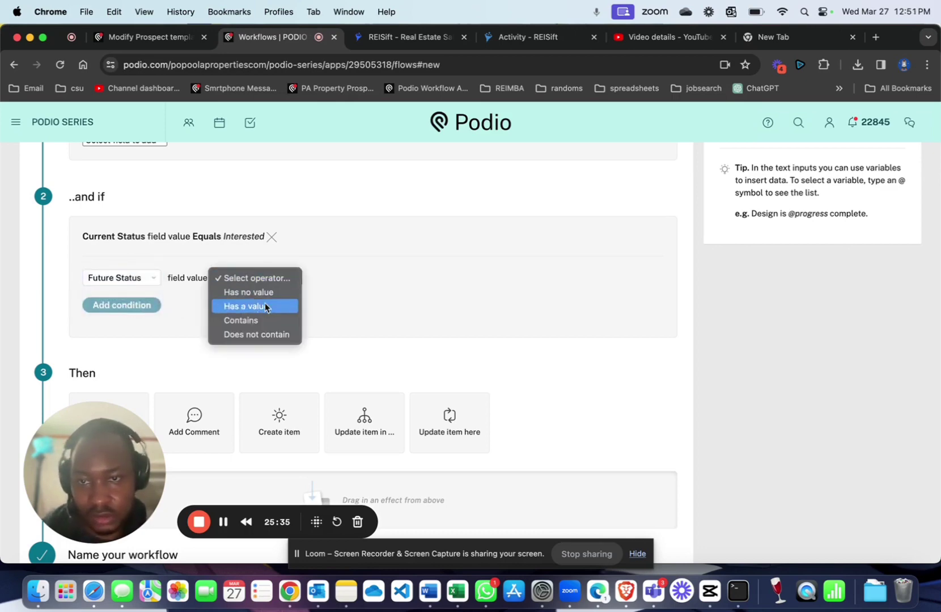
click(270, 335)
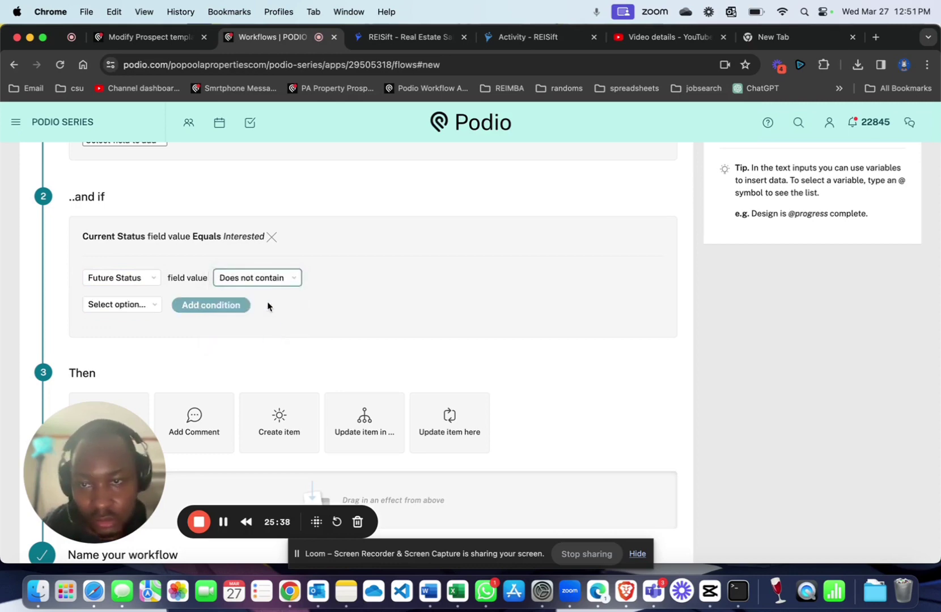
click(123, 307)
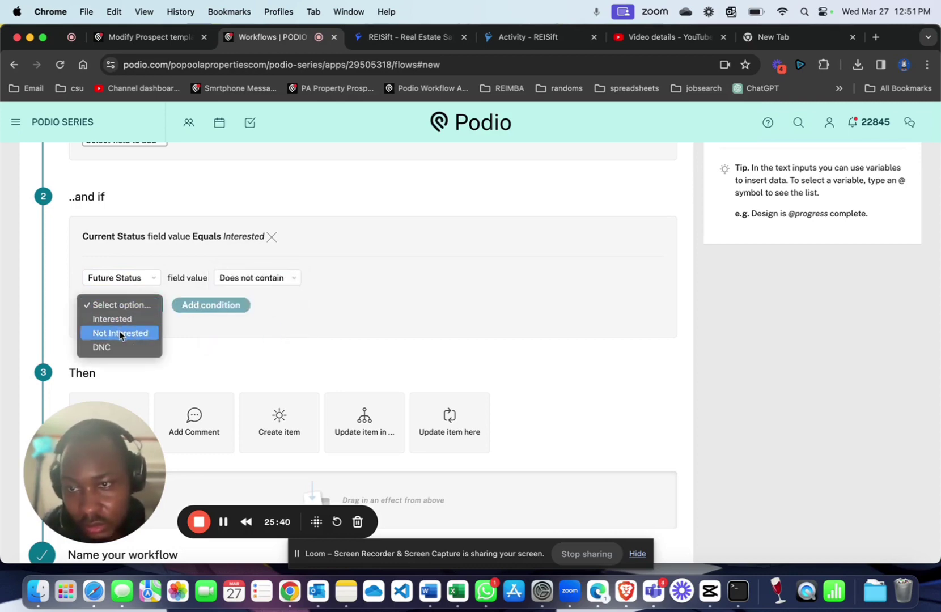
click(120, 333)
Review the available workflow effects, discard the unfinished workflow and return to the Clients App
scroll(271, 328, down, 3)
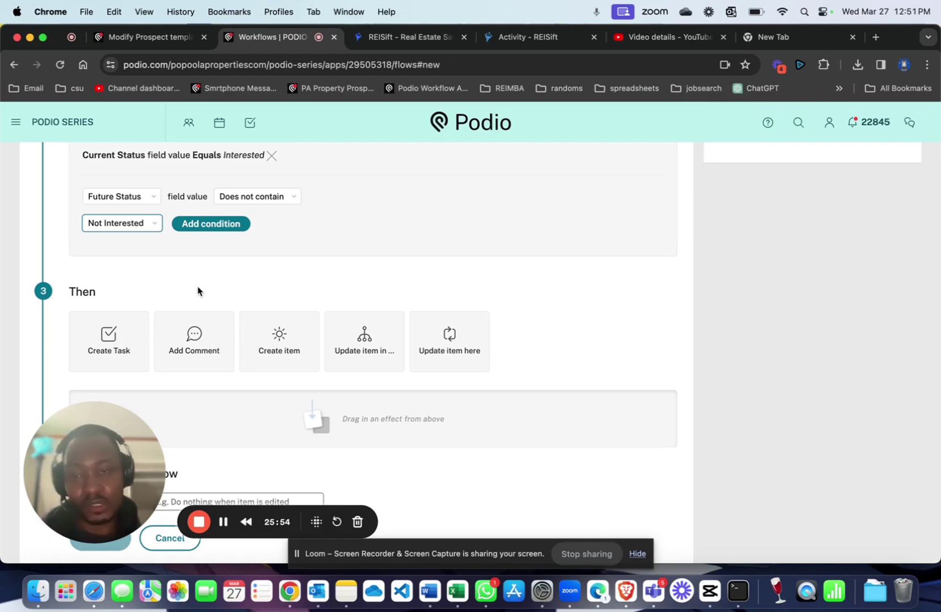
scroll(250, 261, down, 3)
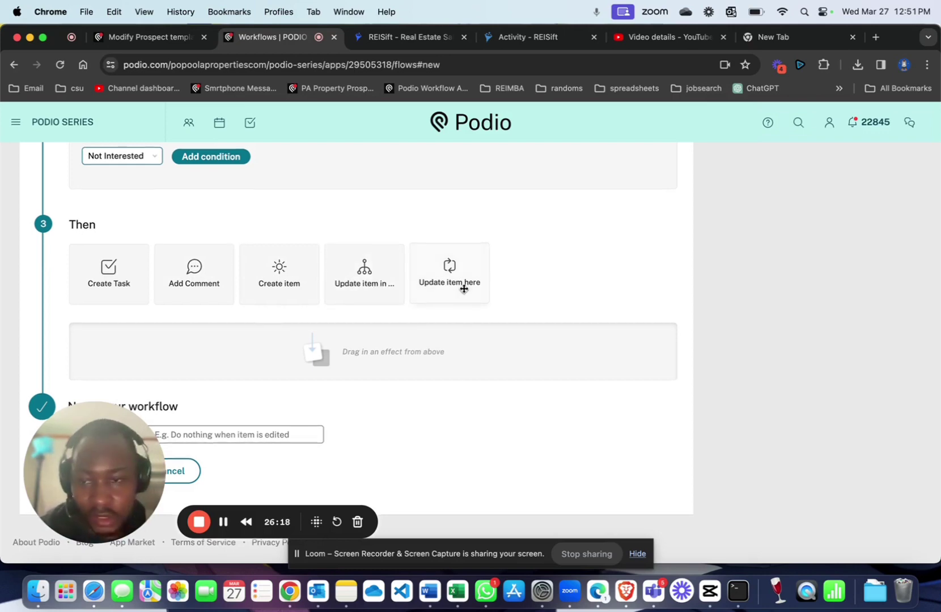
scroll(464, 288, down, 1)
scroll(464, 291, up, 1)
scroll(434, 413, down, 1)
scroll(428, 414, up, 1)
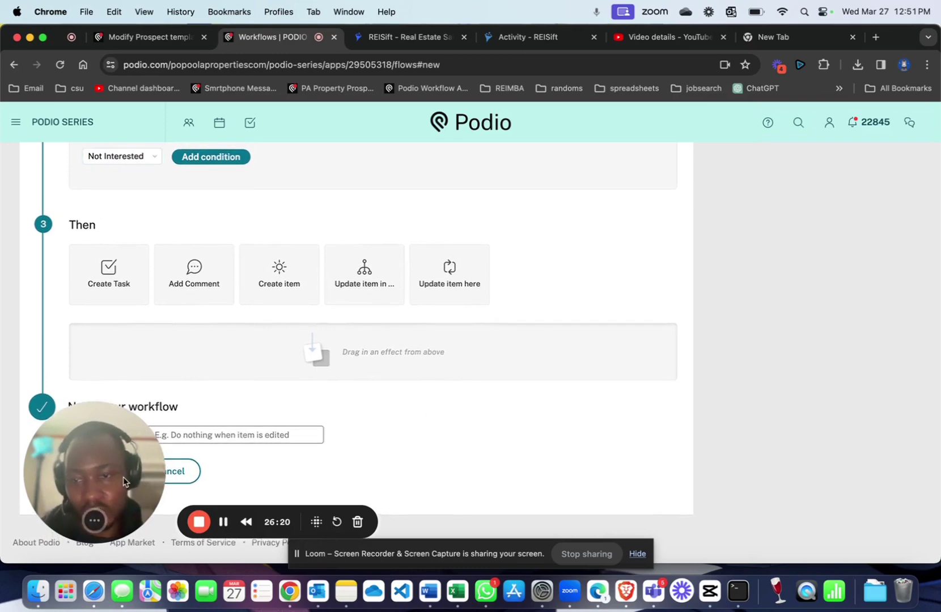
drag(123, 476, 104, 486)
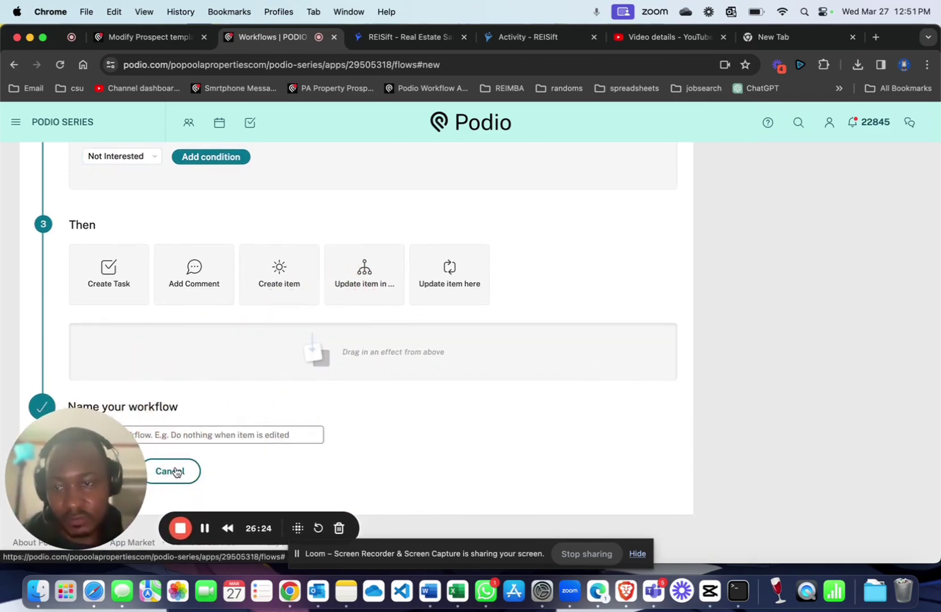
click(175, 472)
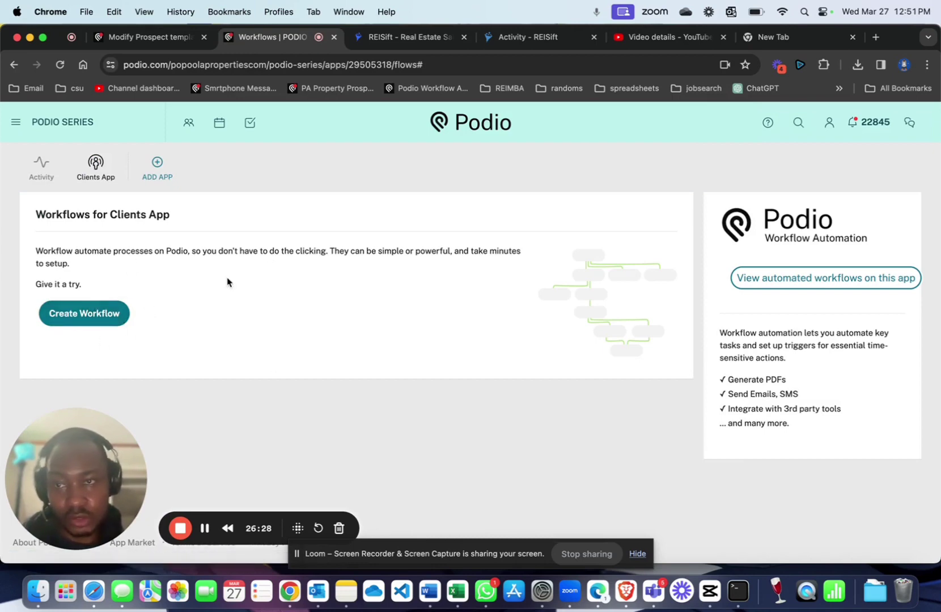
click(98, 166)
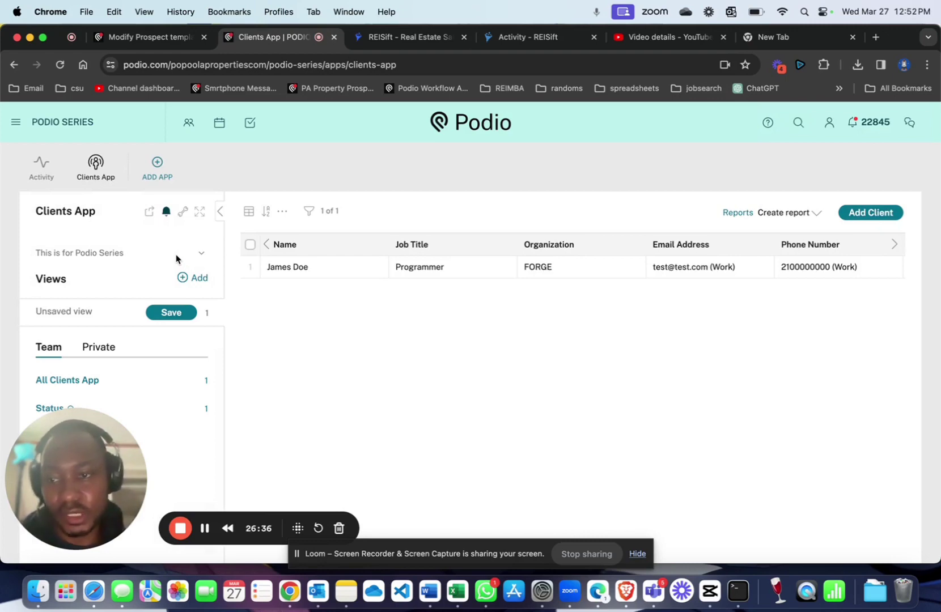
drag(98, 486, 455, 392)
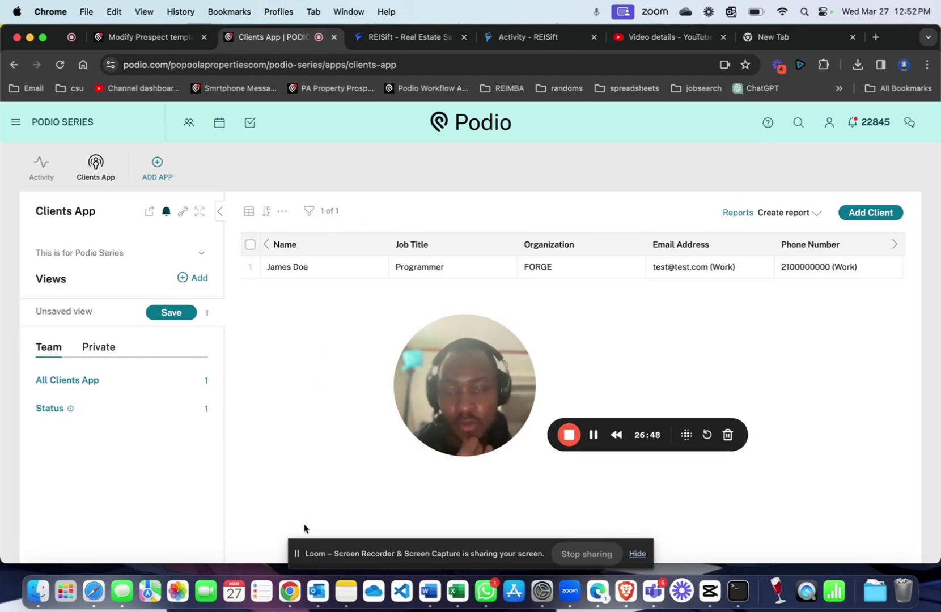
click(309, 211)
drag(464, 351, 74, 449)
click(151, 475)
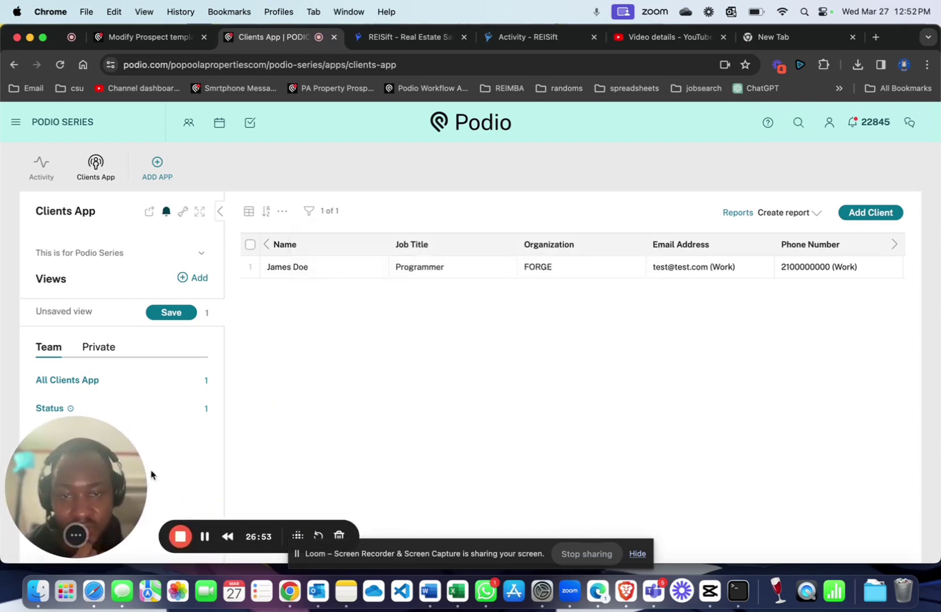
Try filtering the clients by the Status values Interested, Not Interested and DNC, and clear the filter
click(309, 210)
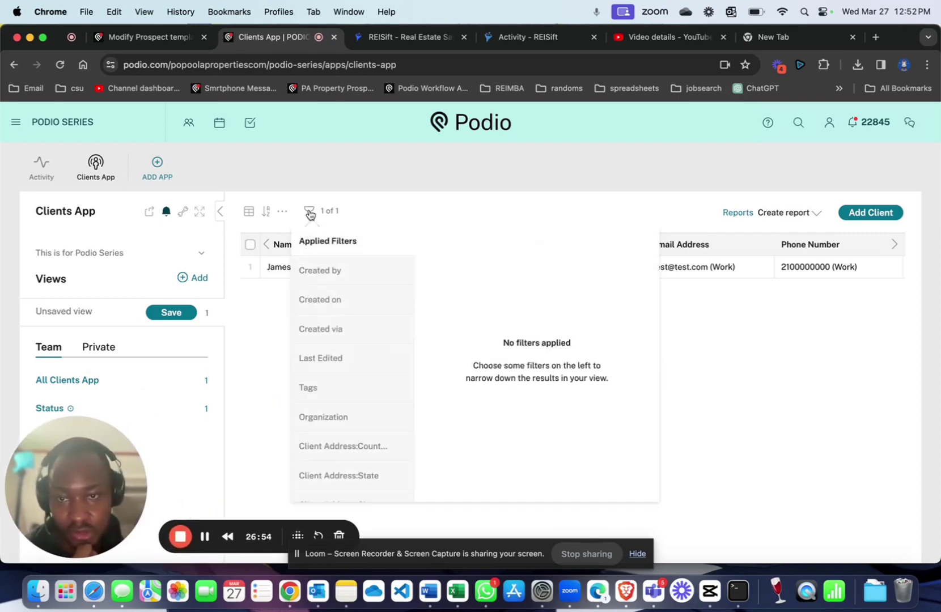
click(337, 301)
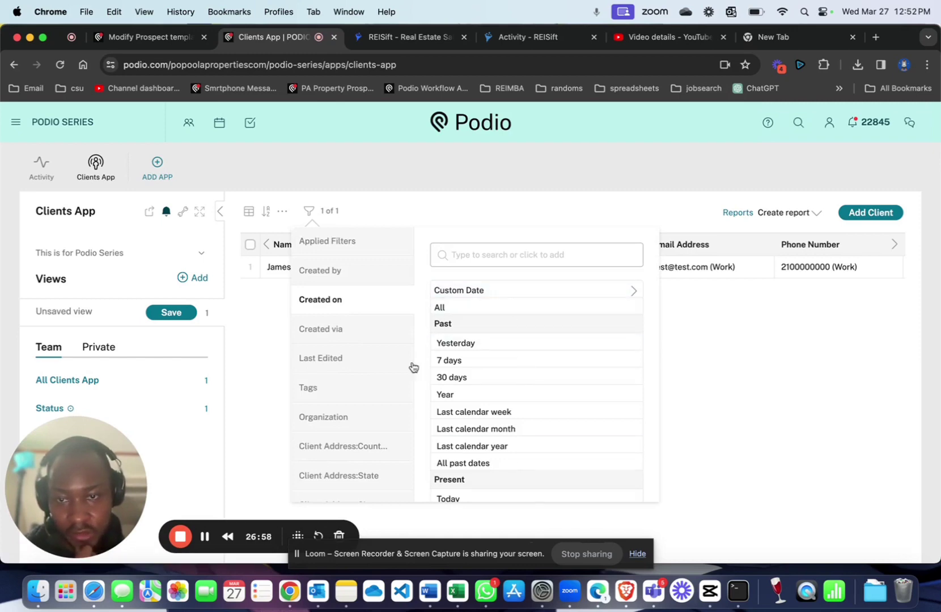
scroll(346, 395, down, 1)
scroll(344, 395, down, 2)
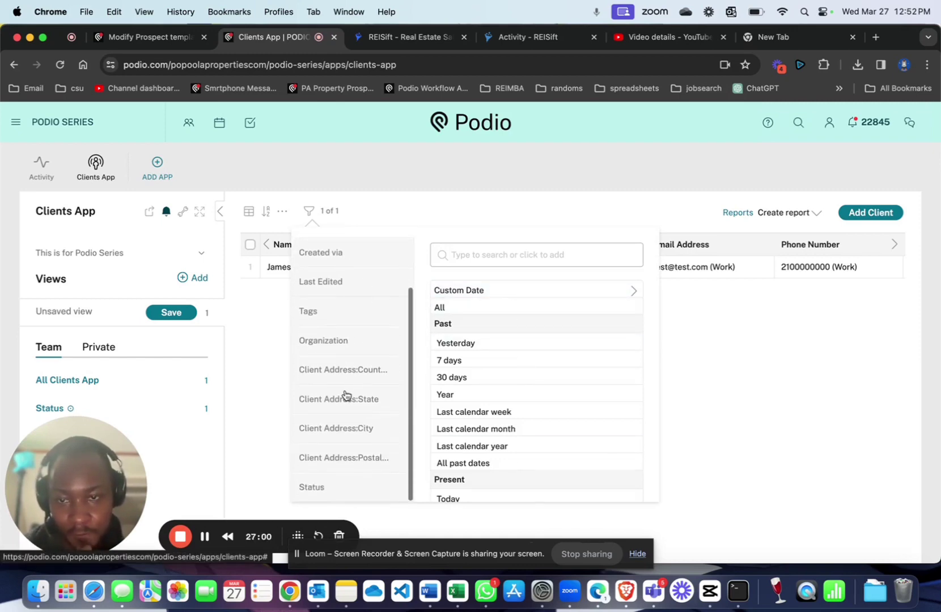
click(327, 488)
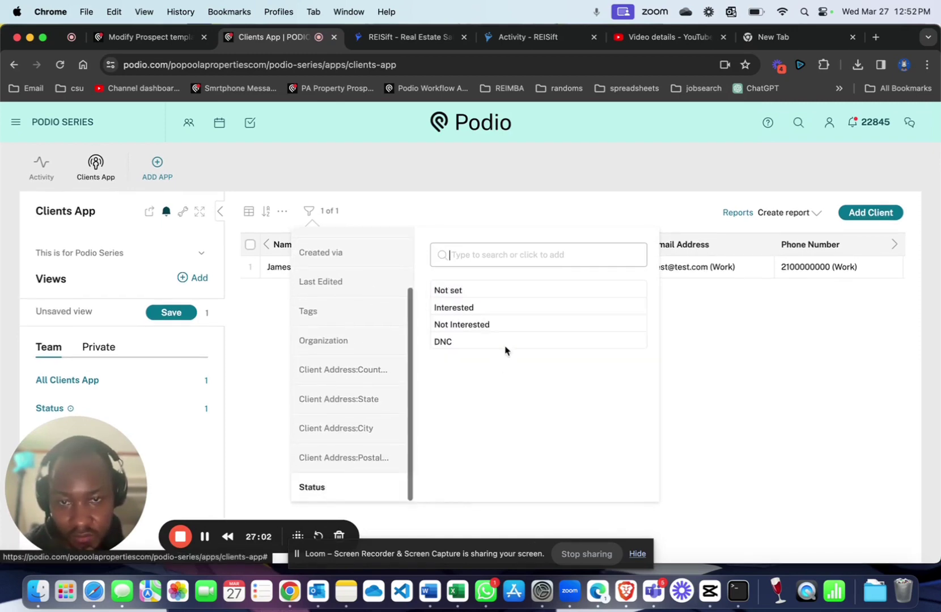
click(508, 307)
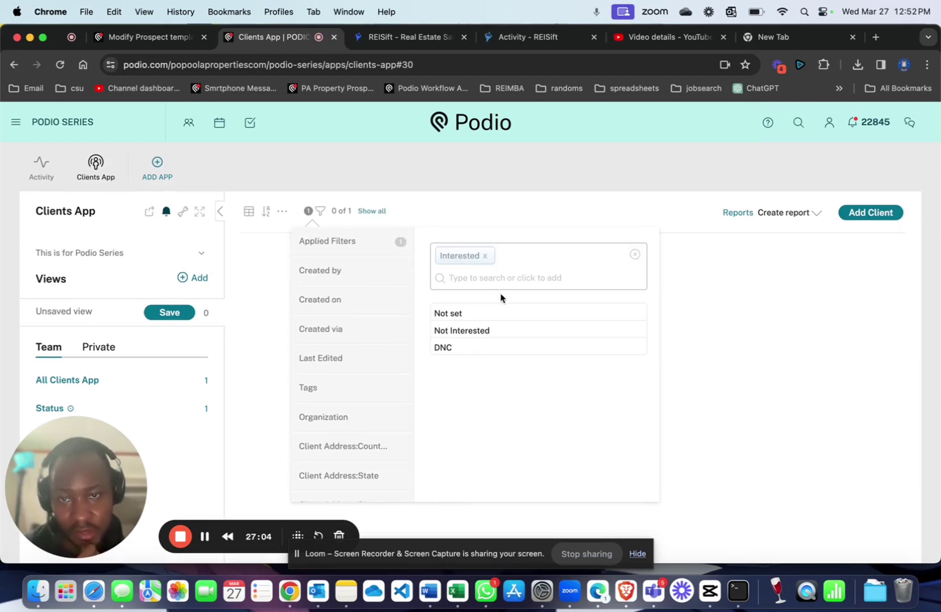
click(490, 331)
click(492, 332)
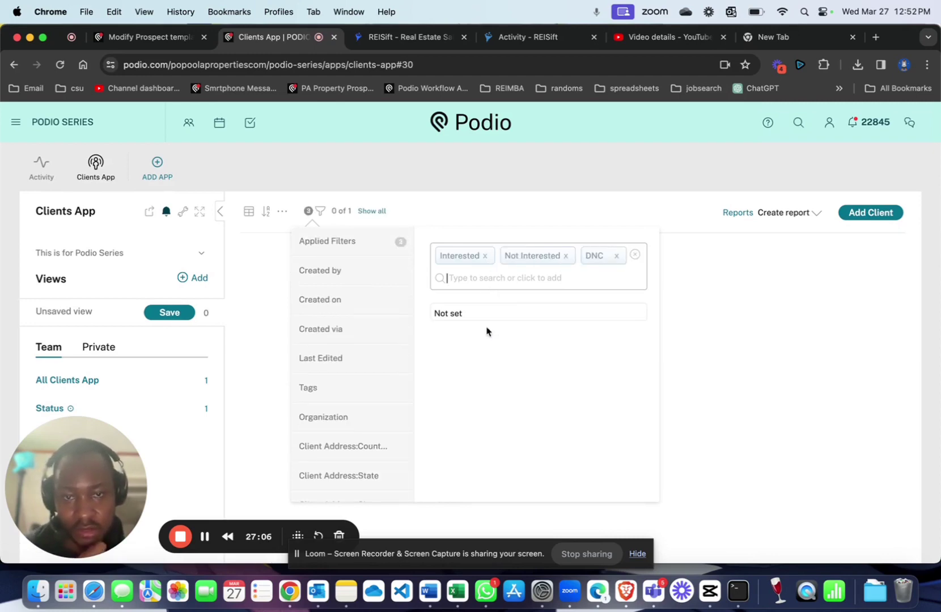
click(635, 254)
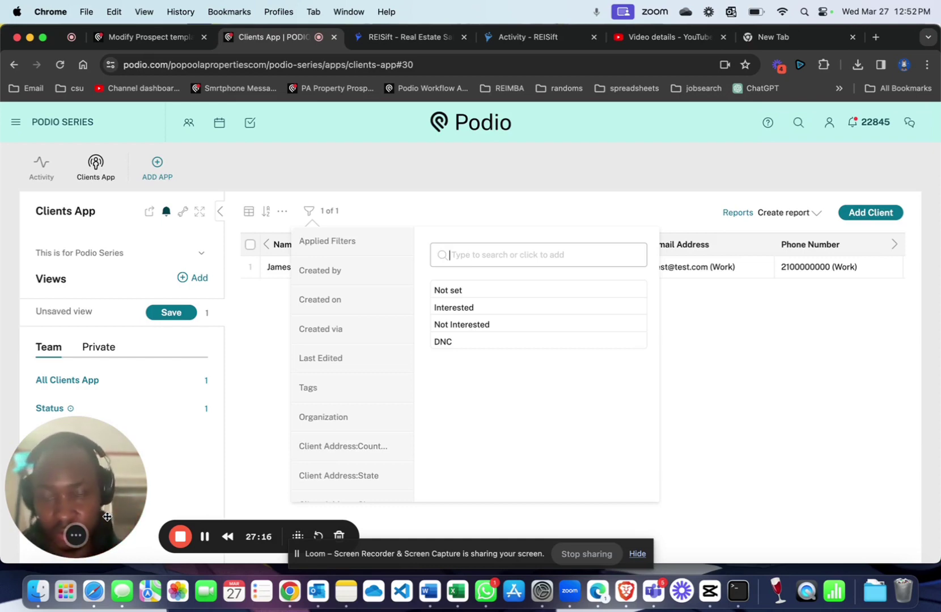
Save the current client list as a team view titled "test" with no split, and open that view
drag(106, 500, 560, 118)
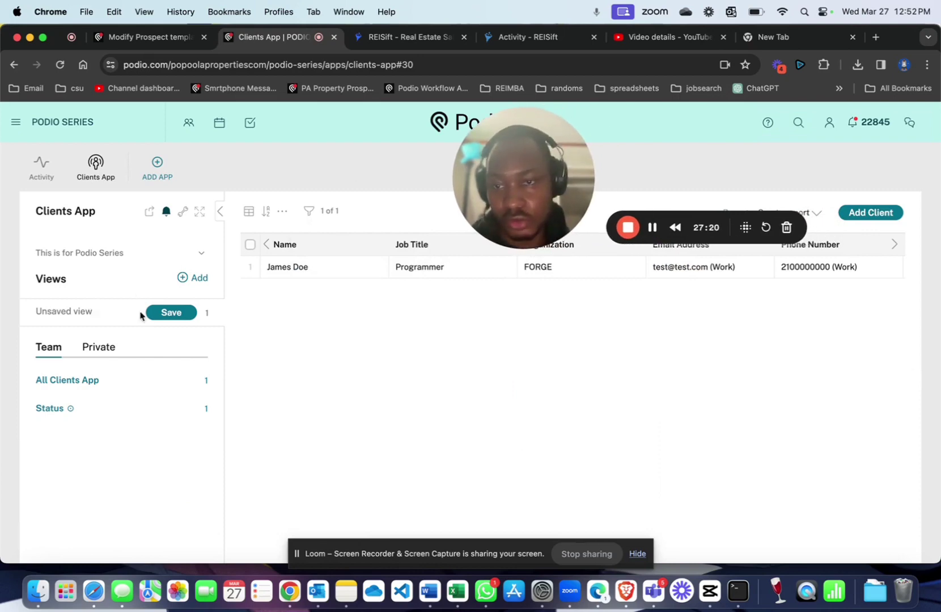
click(171, 315)
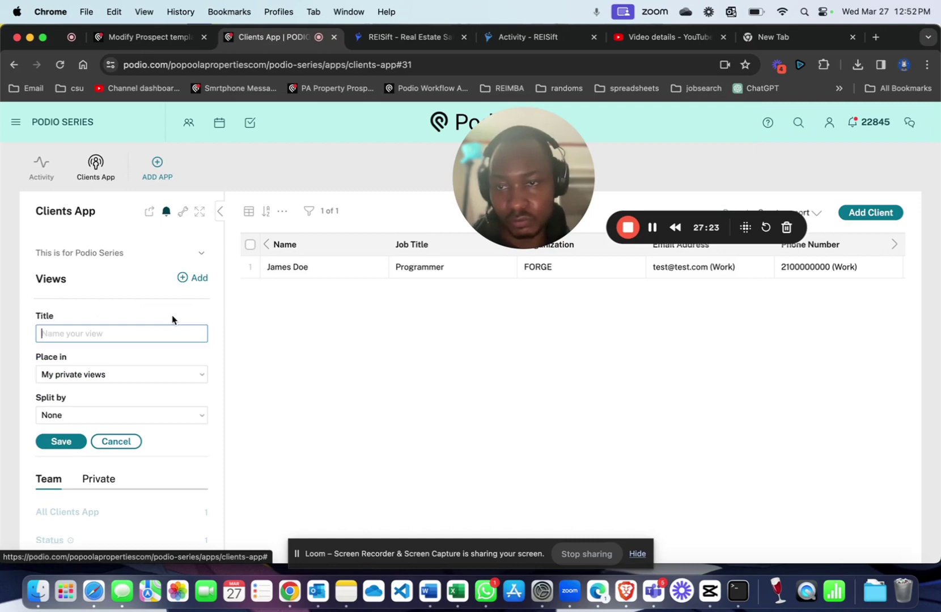
click(109, 376)
click(76, 391)
click(71, 335)
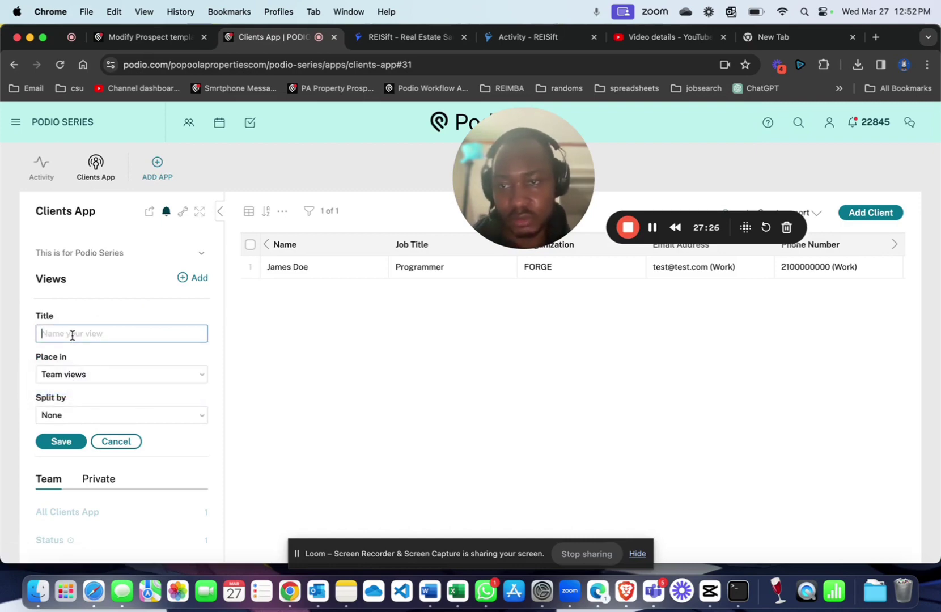
text(te)
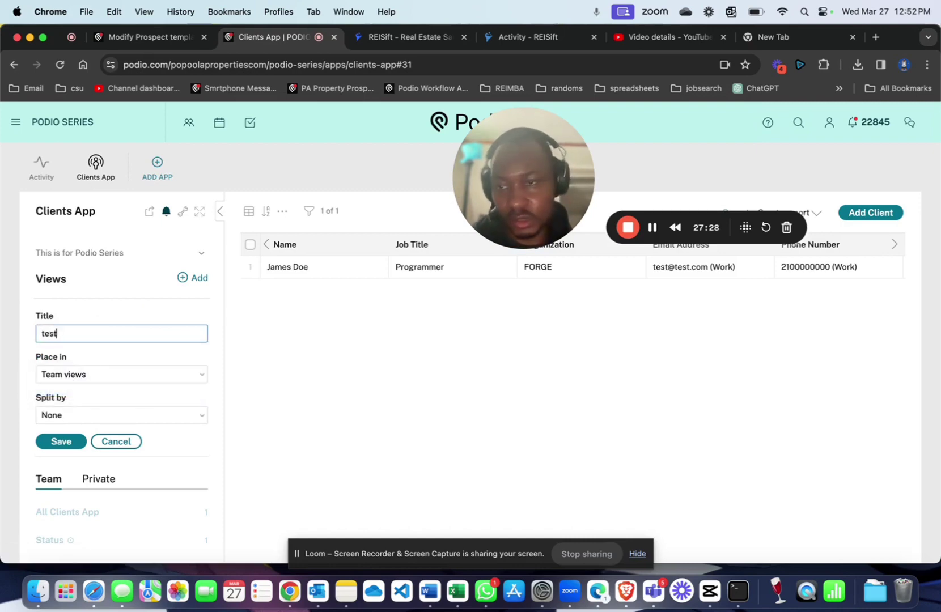
text(st)
click(68, 443)
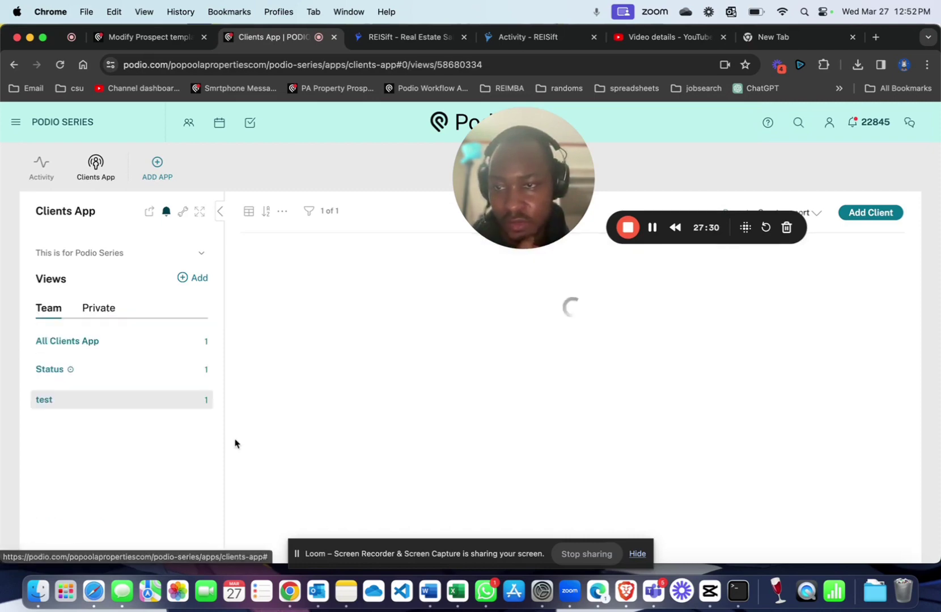
click(49, 400)
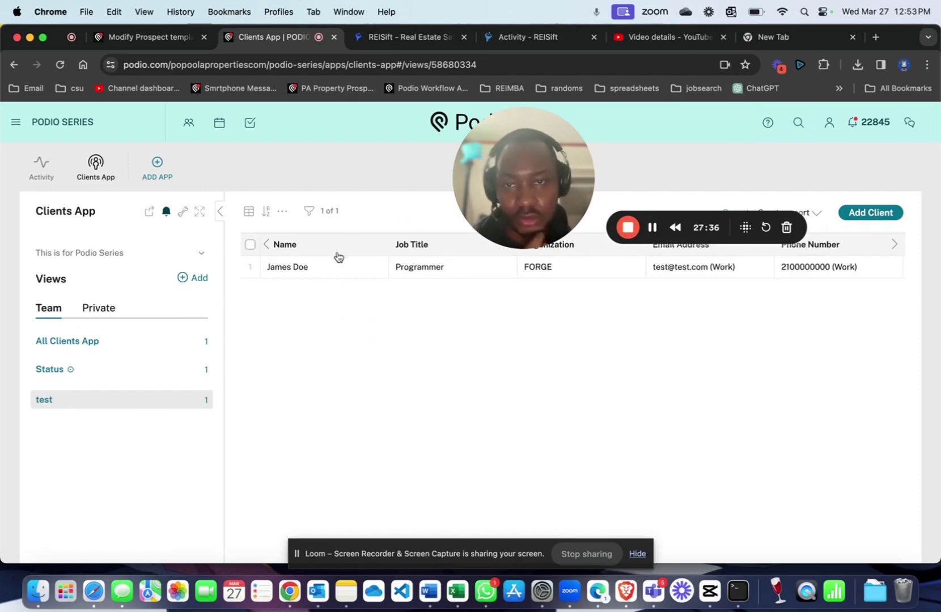
Filter the test view by the Status values Interested and Not Interested, leaving out Not set
click(310, 212)
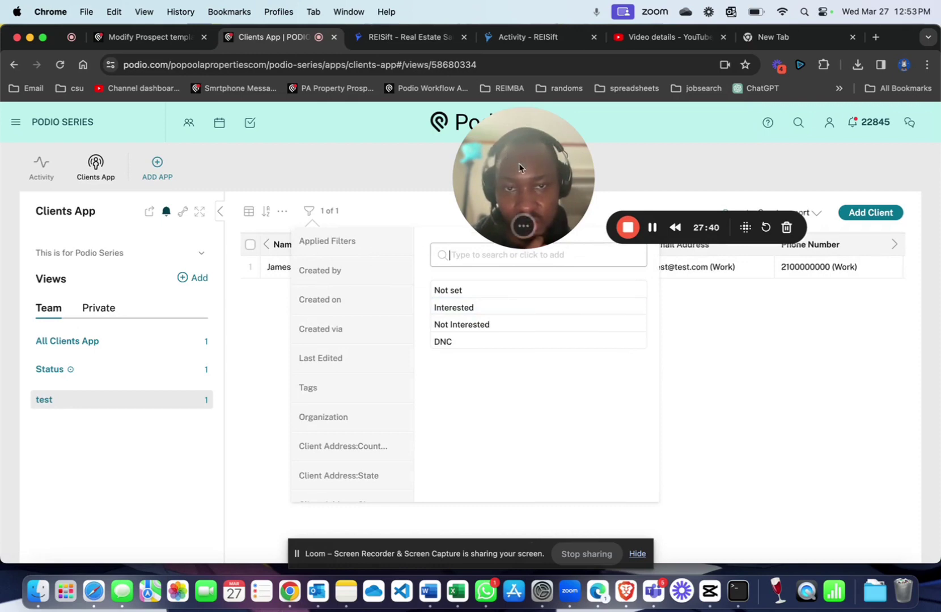
drag(519, 168, 73, 476)
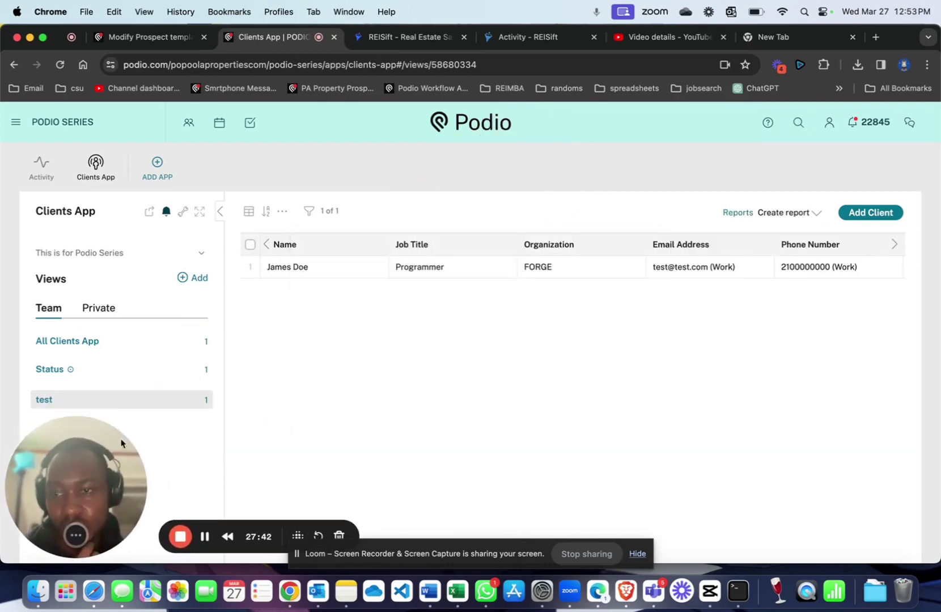
click(309, 209)
click(500, 308)
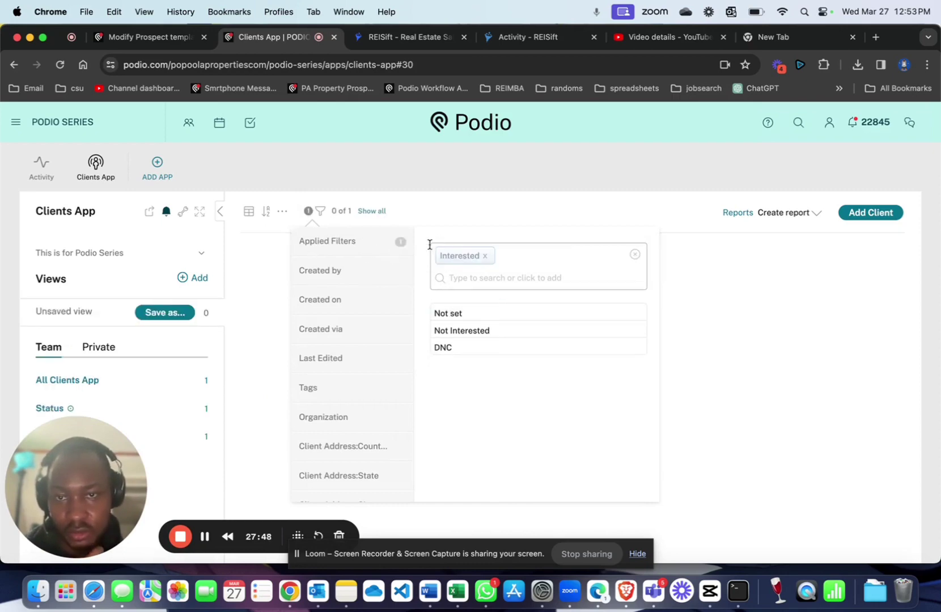
click(471, 331)
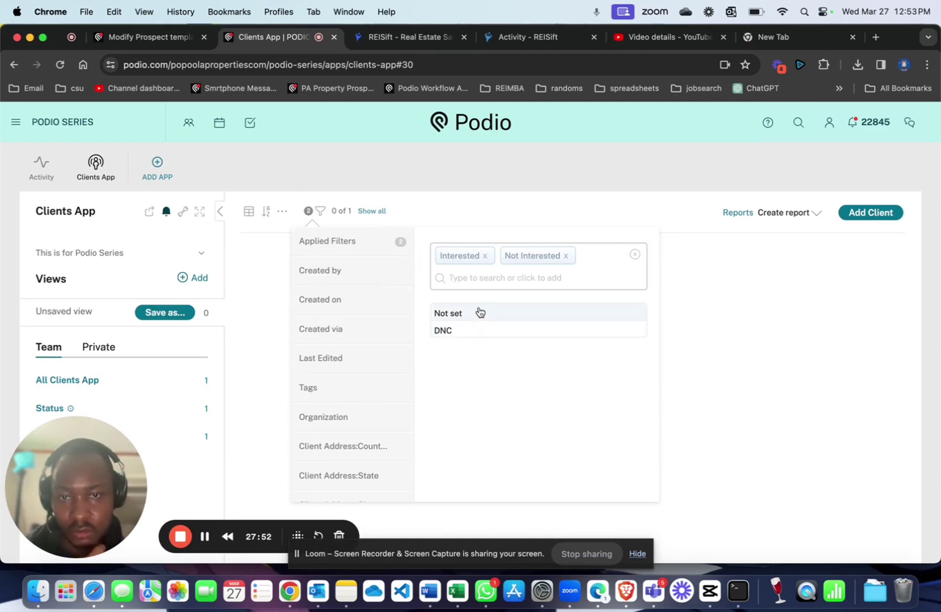
click(479, 312)
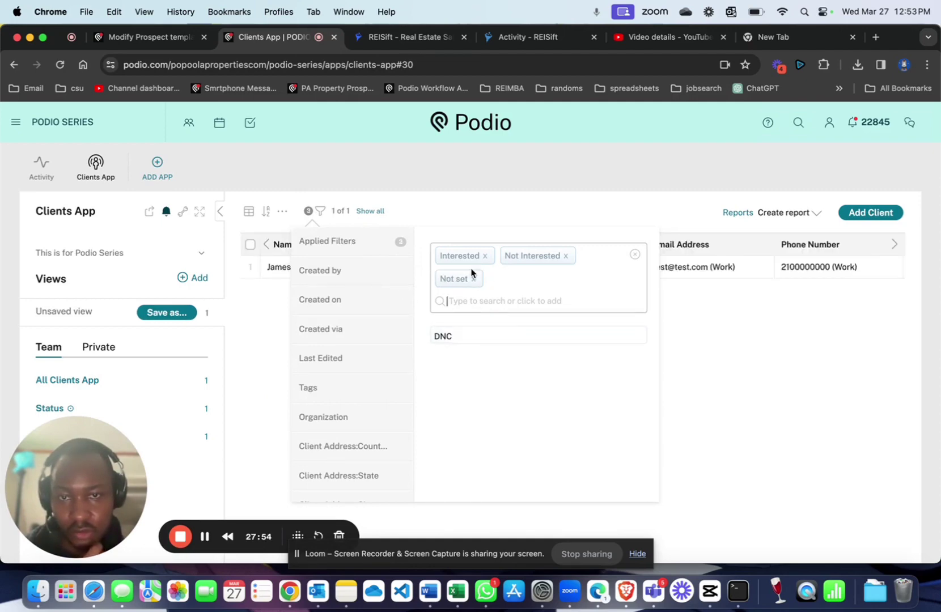
click(474, 279)
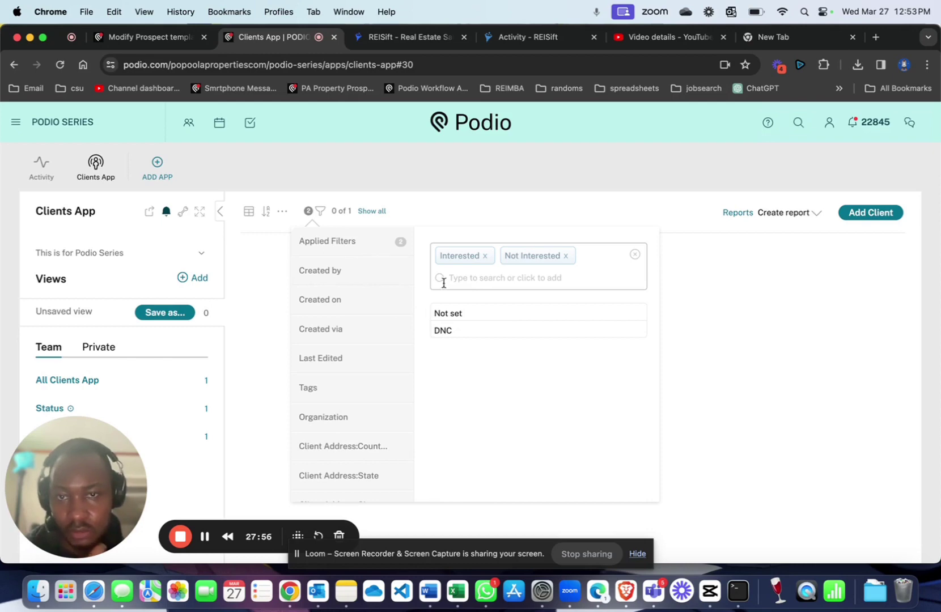
Update the existing test view with the applied status filters, keeping its title and Split by set to None
click(142, 310)
click(172, 380)
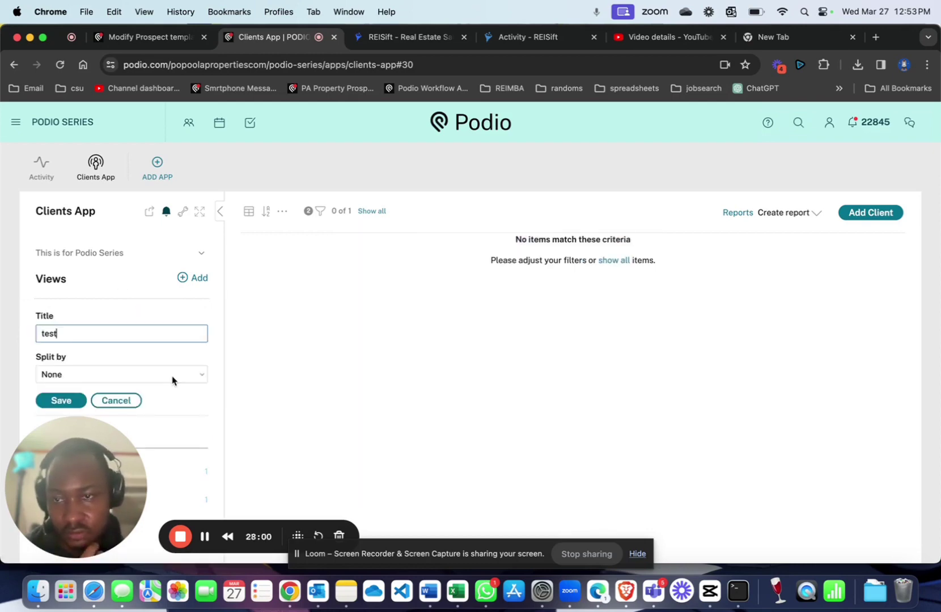
click(70, 401)
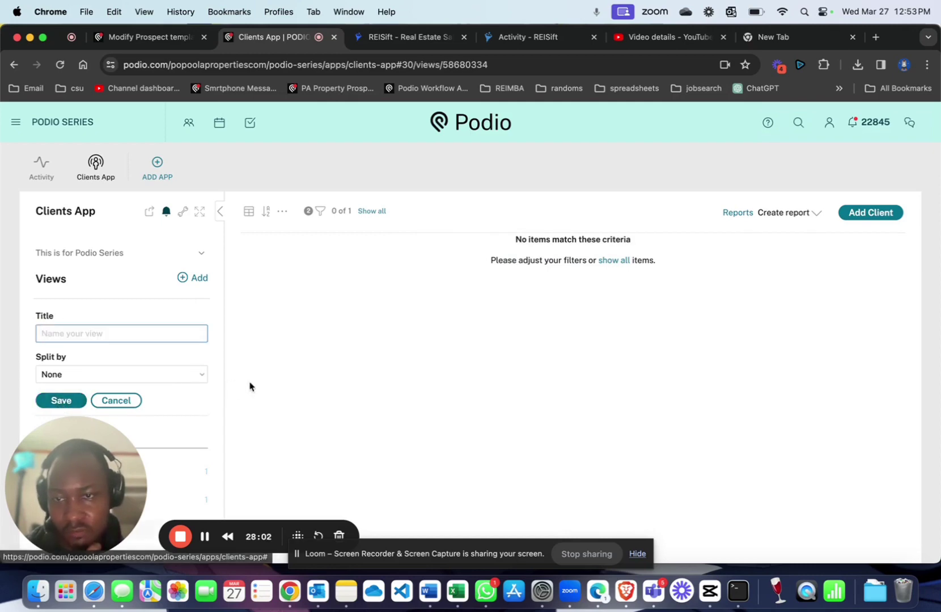
click(114, 404)
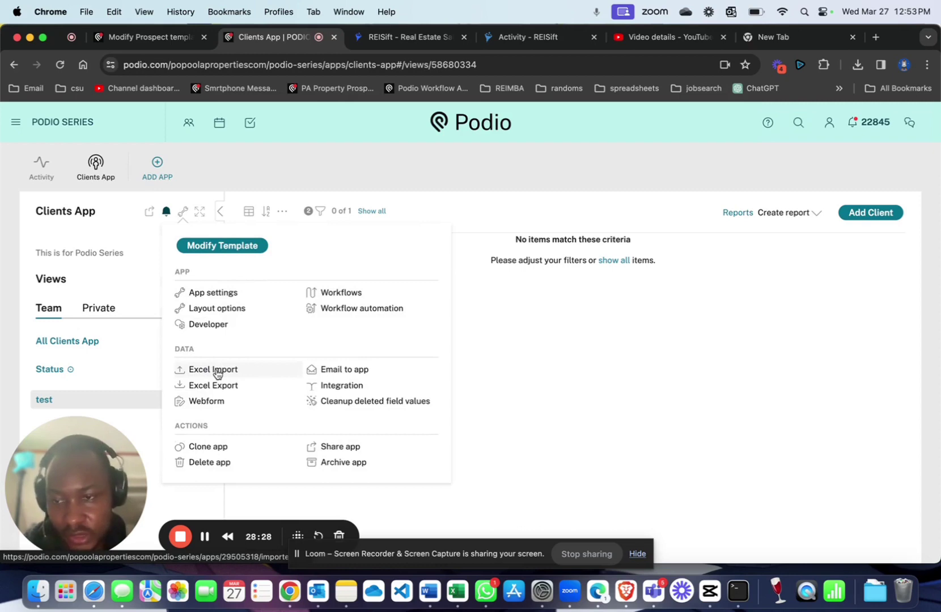
Open the Webform settings and preview for the Clients App
click(236, 409)
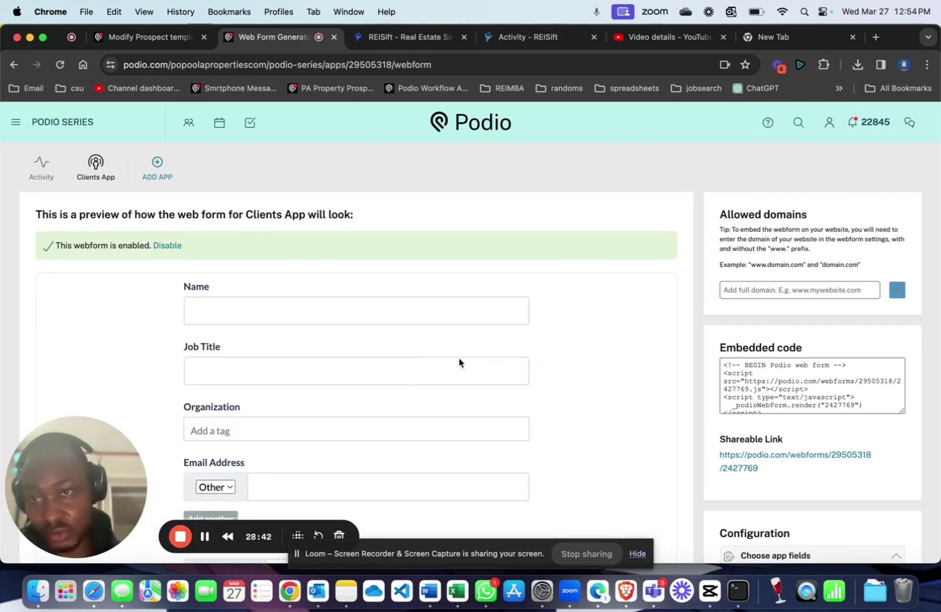
Review the Clients App webform preview and its field configuration, then return to the app's test view
scroll(545, 391, down, 6)
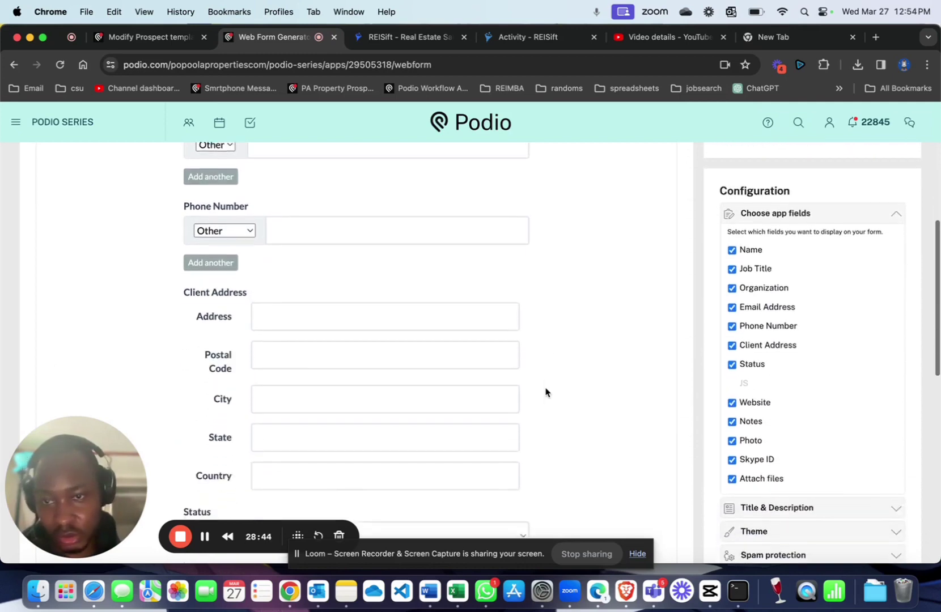
scroll(545, 391, down, 10)
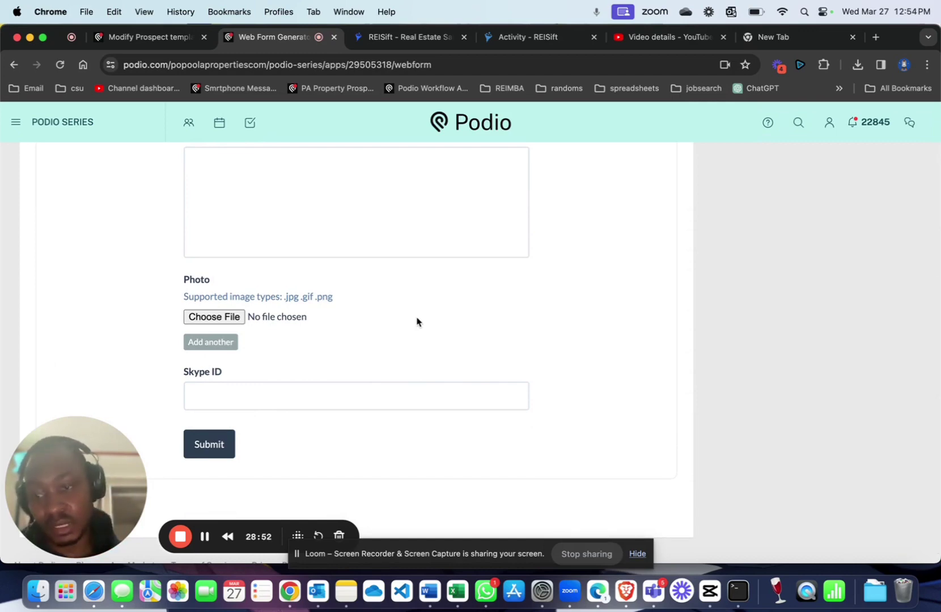
scroll(327, 330, up, 15)
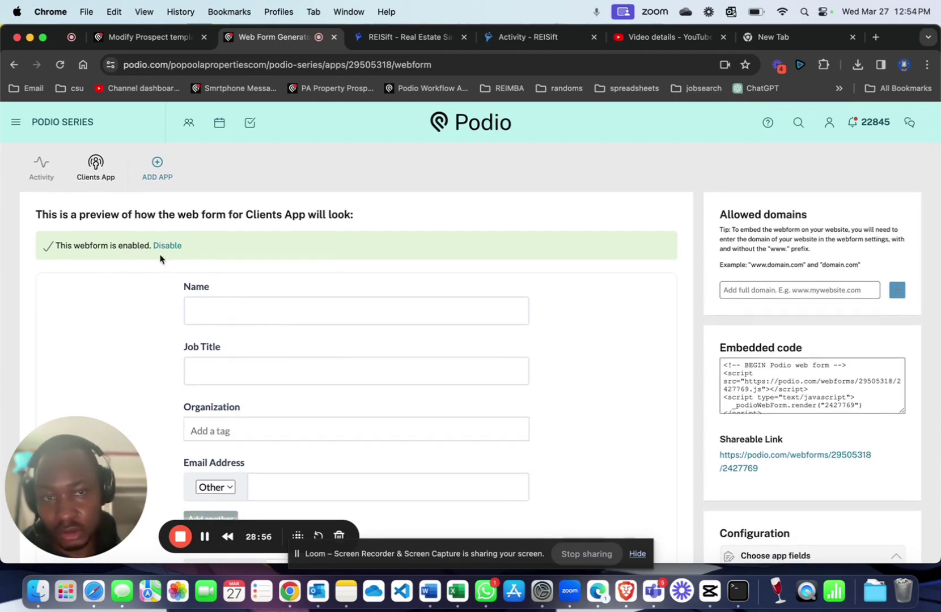
scroll(126, 290, left, 5)
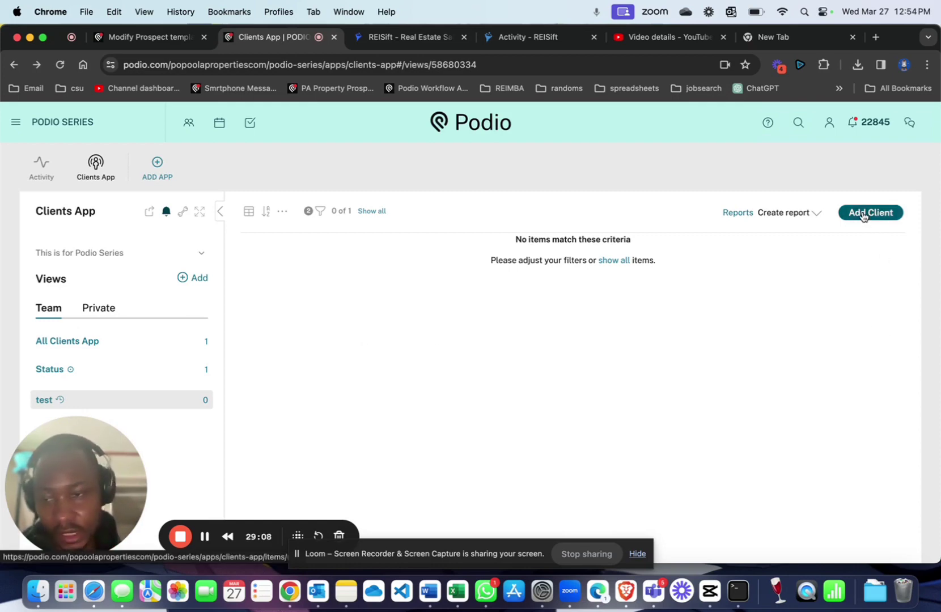
Look through the general settings of the Clients App and leave them without saving
click(183, 213)
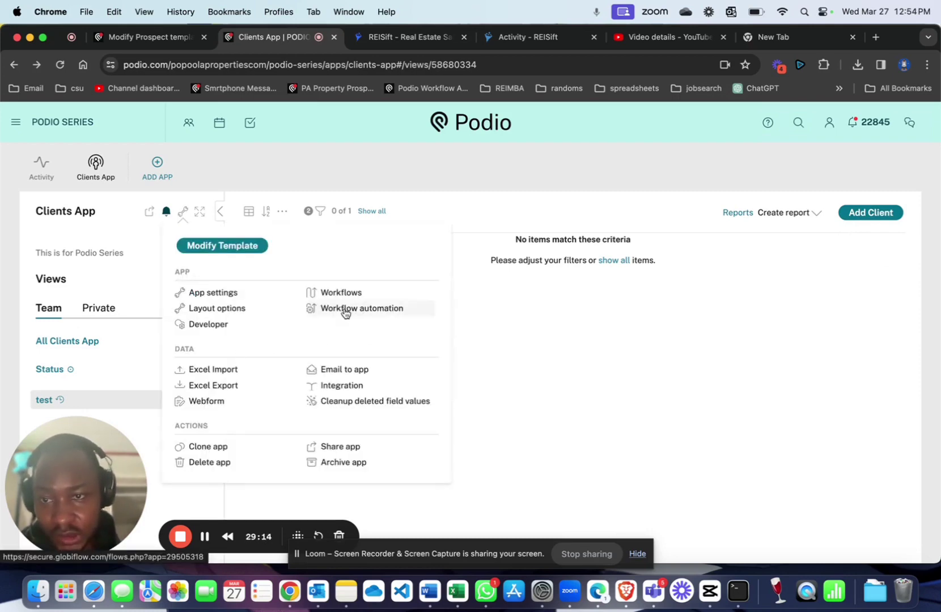
click(217, 296)
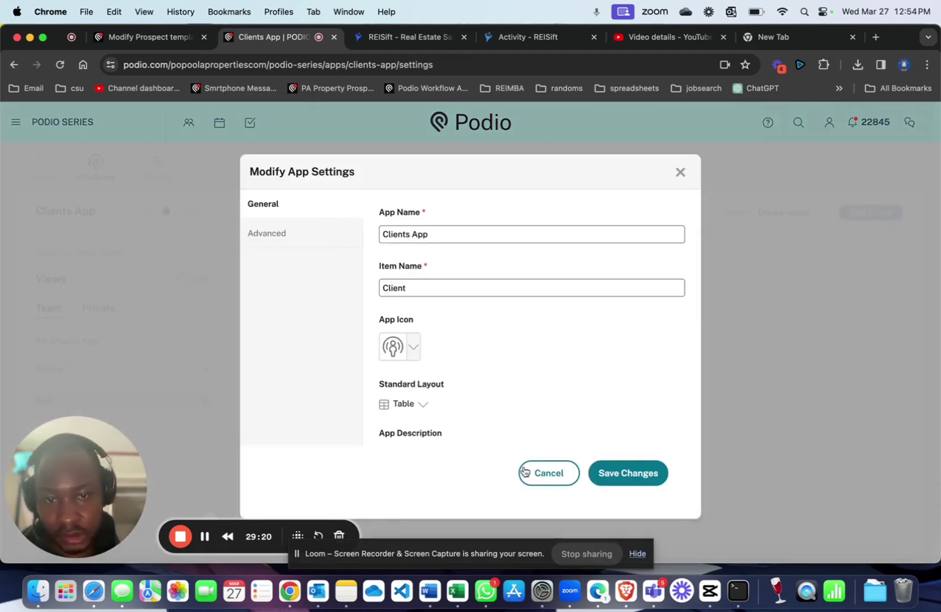
scroll(494, 351, down, 5)
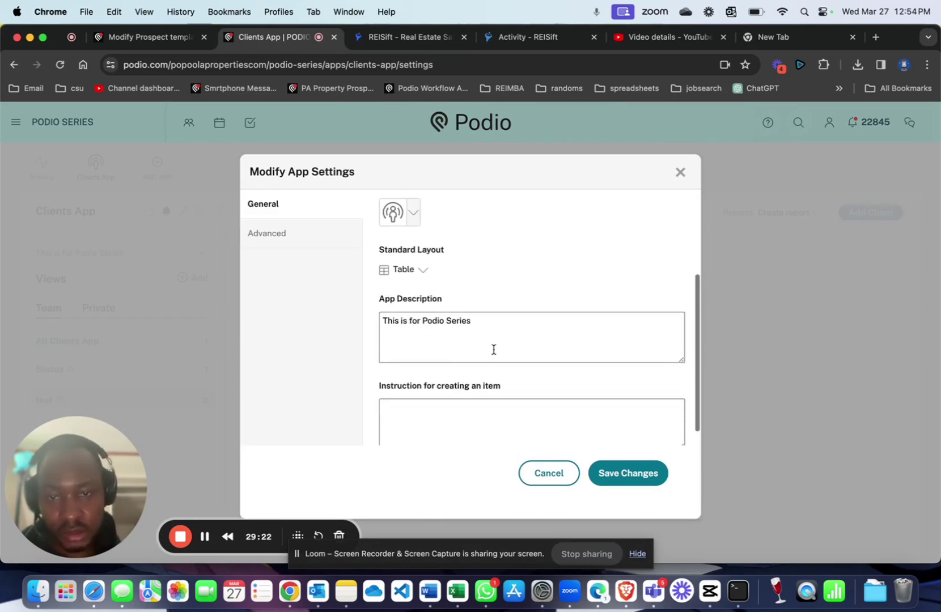
scroll(491, 354, up, 5)
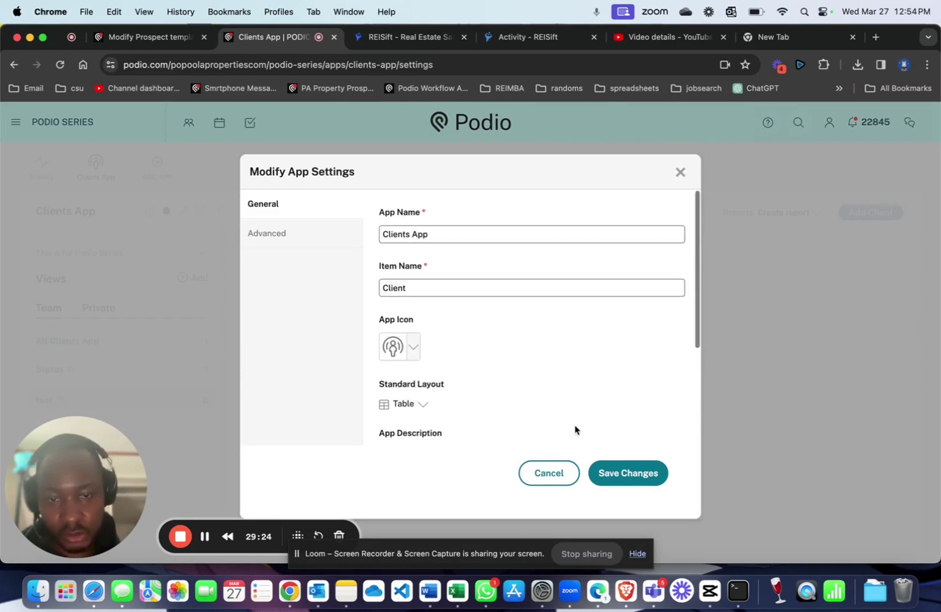
click(549, 474)
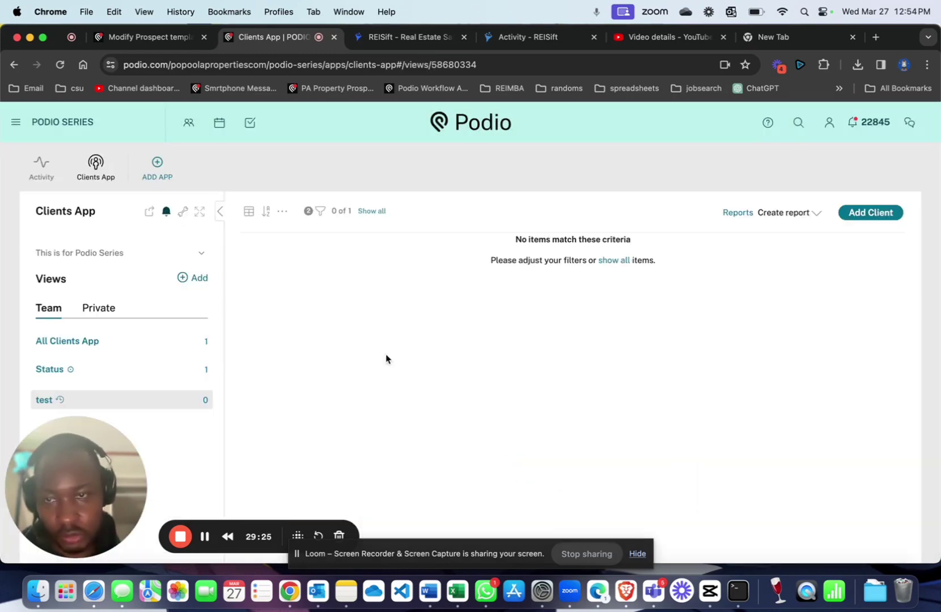
Open Workflow automation from the Clients App and log in to reach the flows overview
click(184, 212)
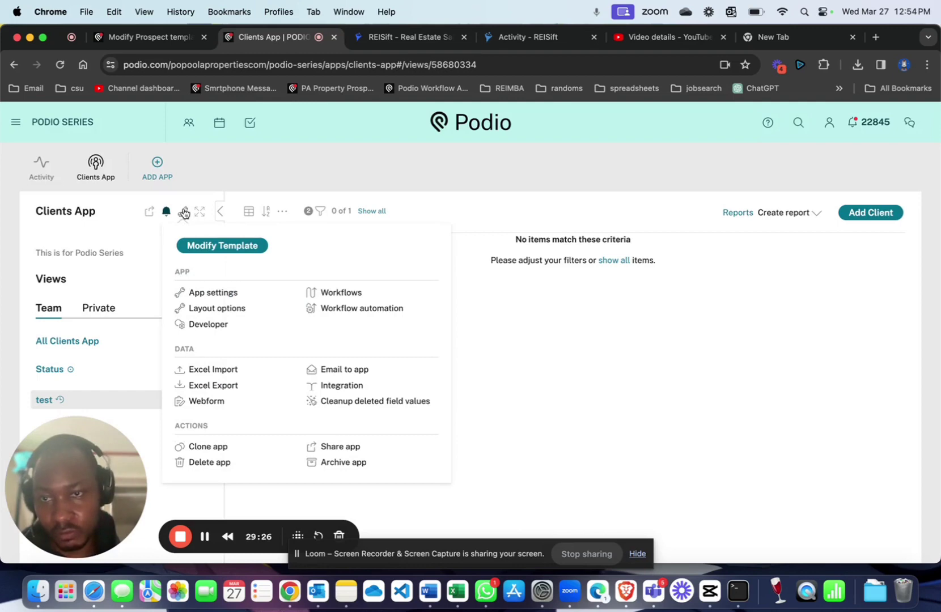
click(360, 309)
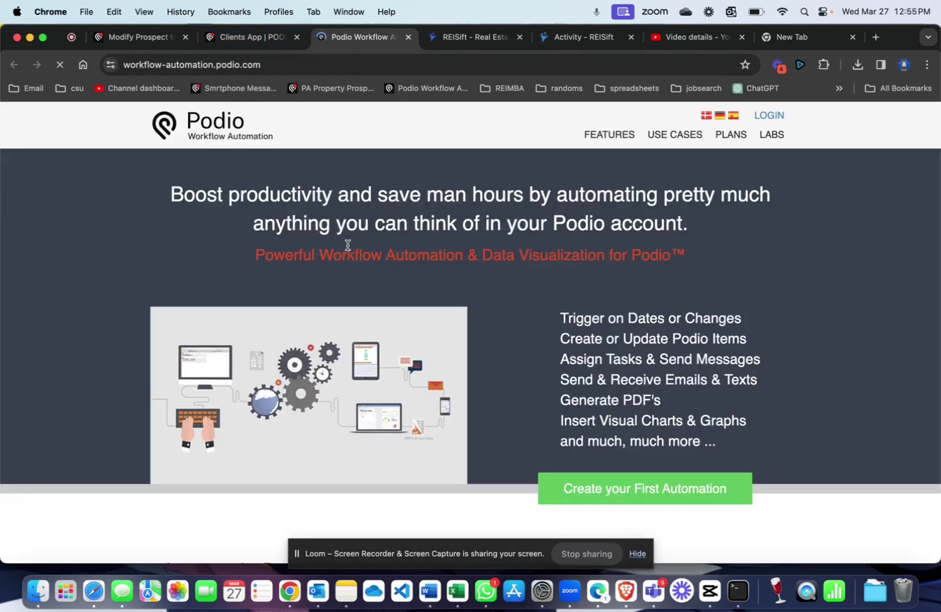
click(772, 117)
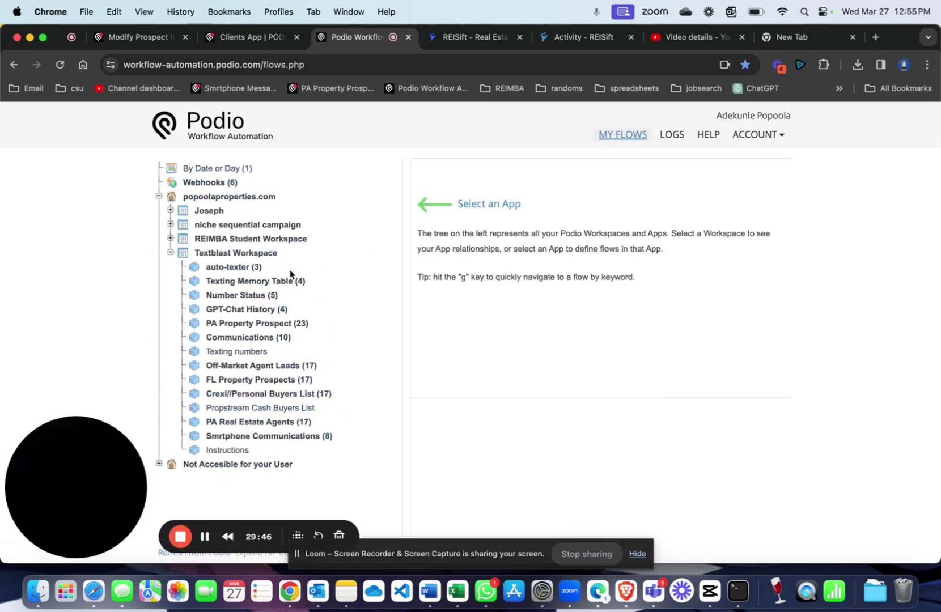
Collapse the Textblast Workspace and refresh the organization's workspace list from Podio
click(170, 254)
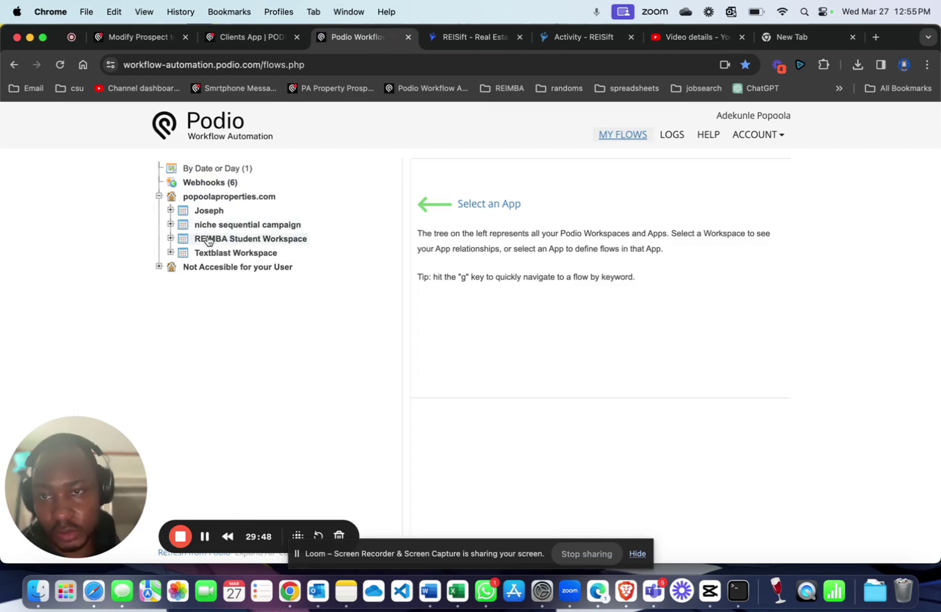
click(207, 198)
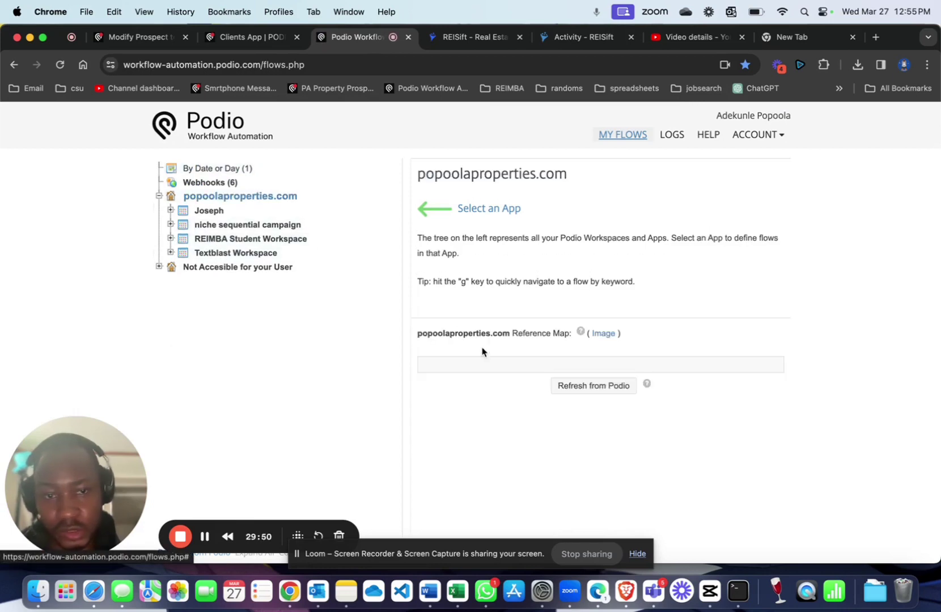
click(590, 386)
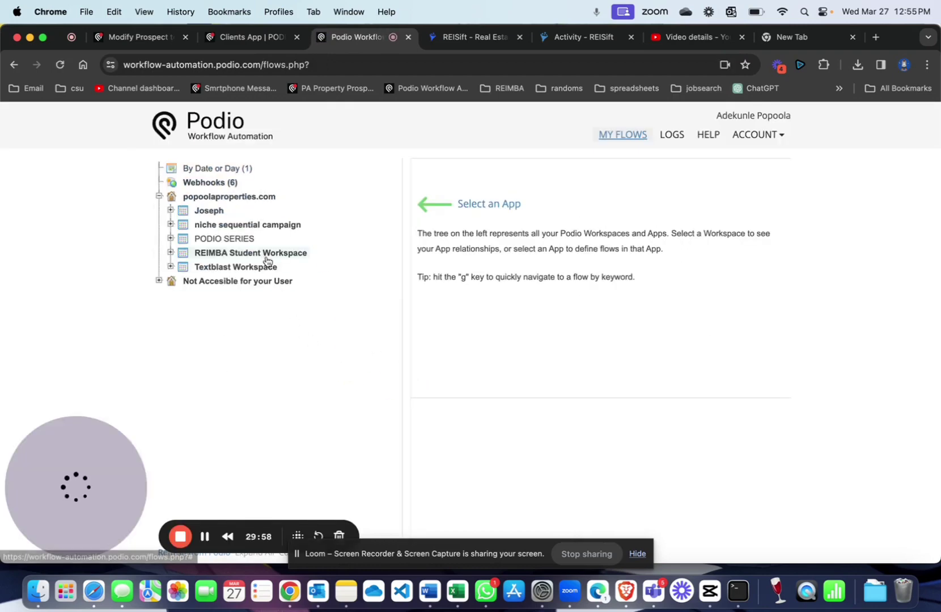
Select the Clients App under the PODIO SERIES workspace and view the choices for adding a flow, chart, CMS or feed
click(224, 238)
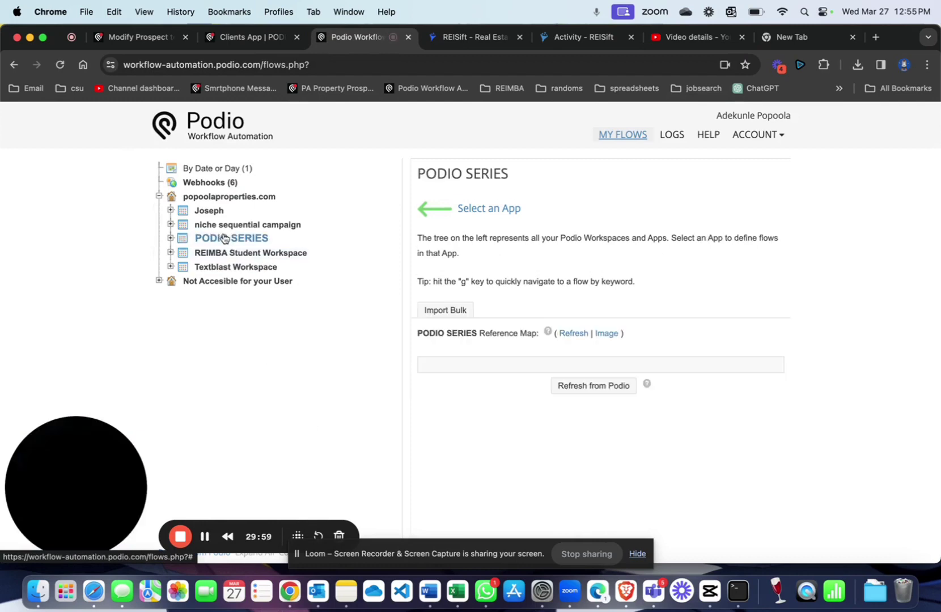
click(171, 238)
click(229, 254)
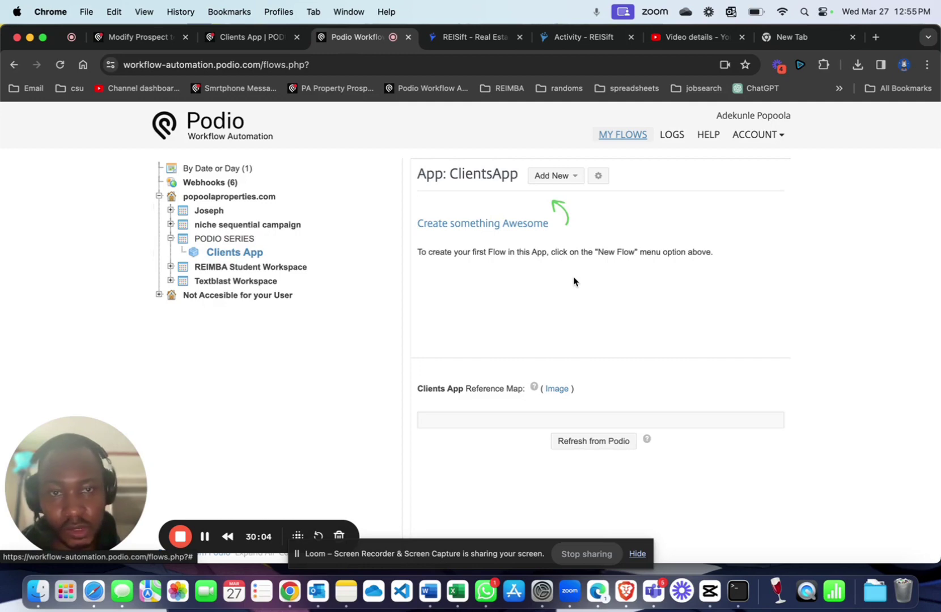
click(562, 178)
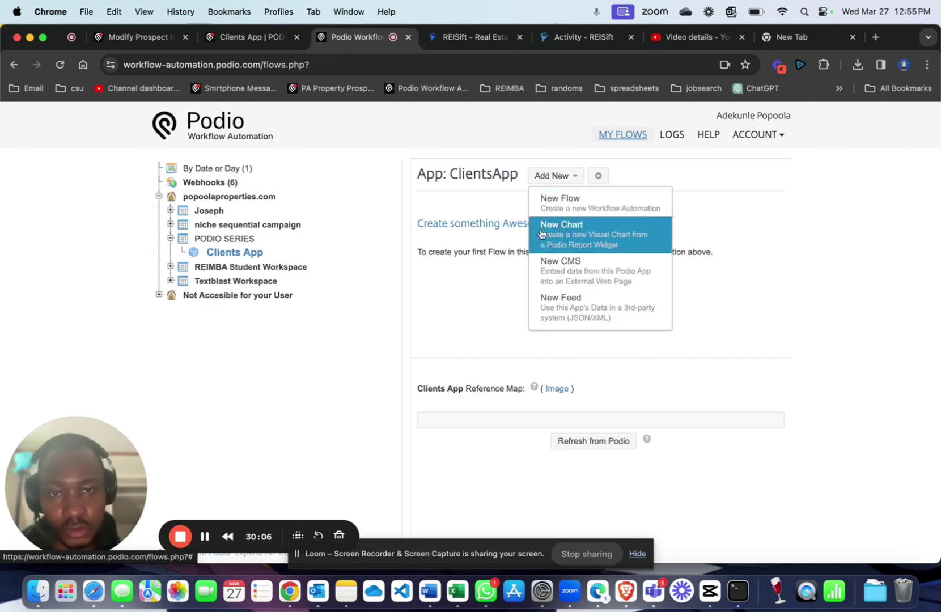
click(508, 320)
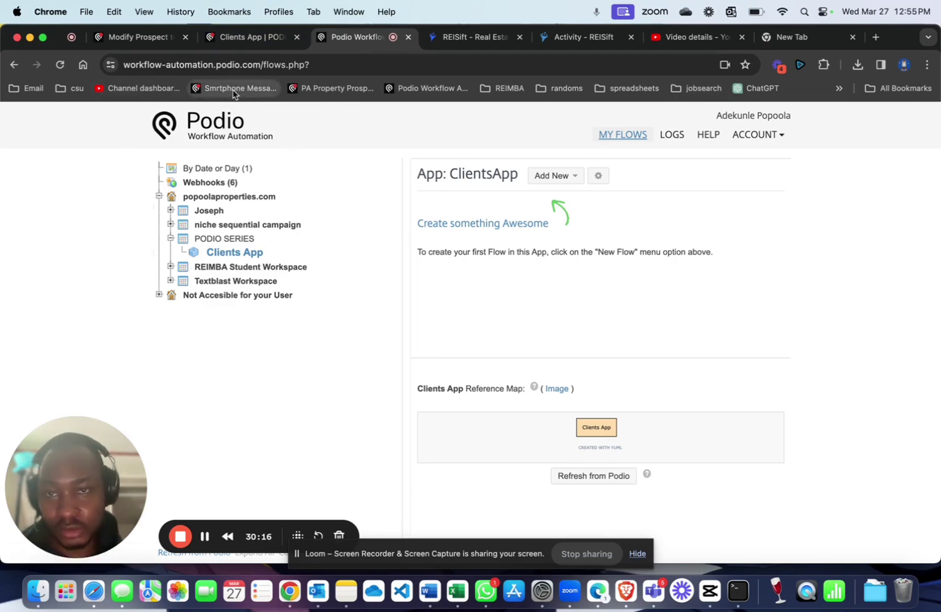
Leave the Workflow Automation flows and return to the test view of the Clients App with its options closed
click(14, 65)
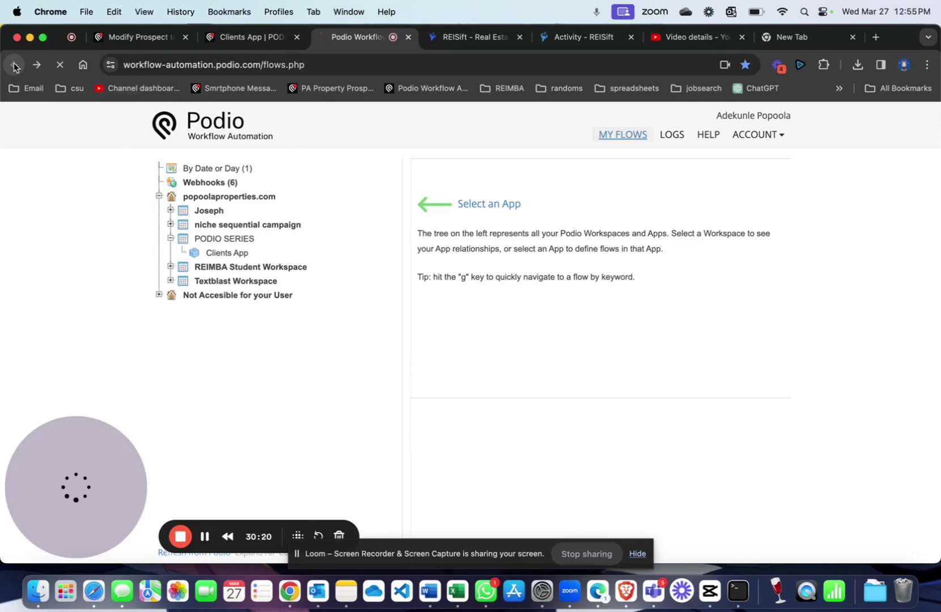
click(14, 65)
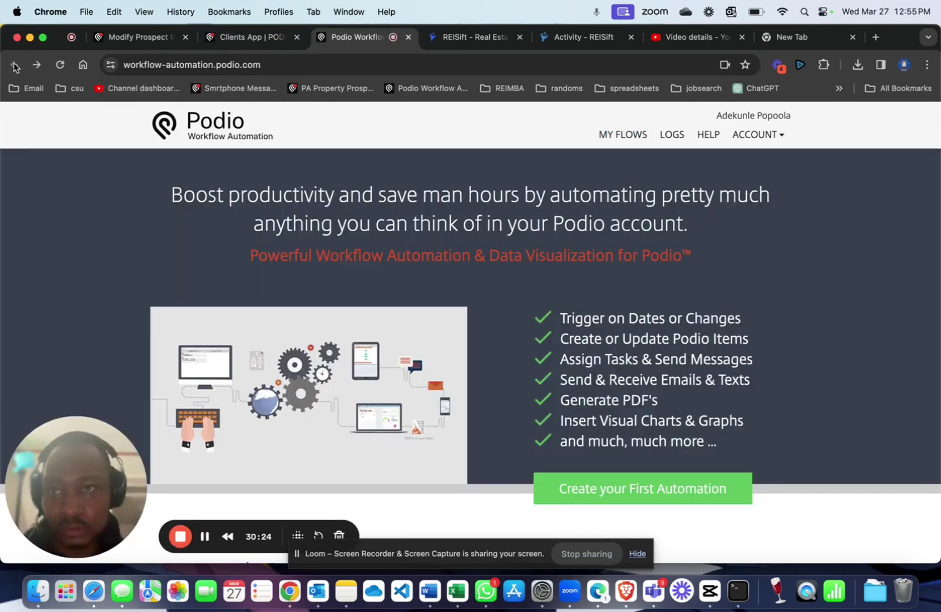
click(249, 37)
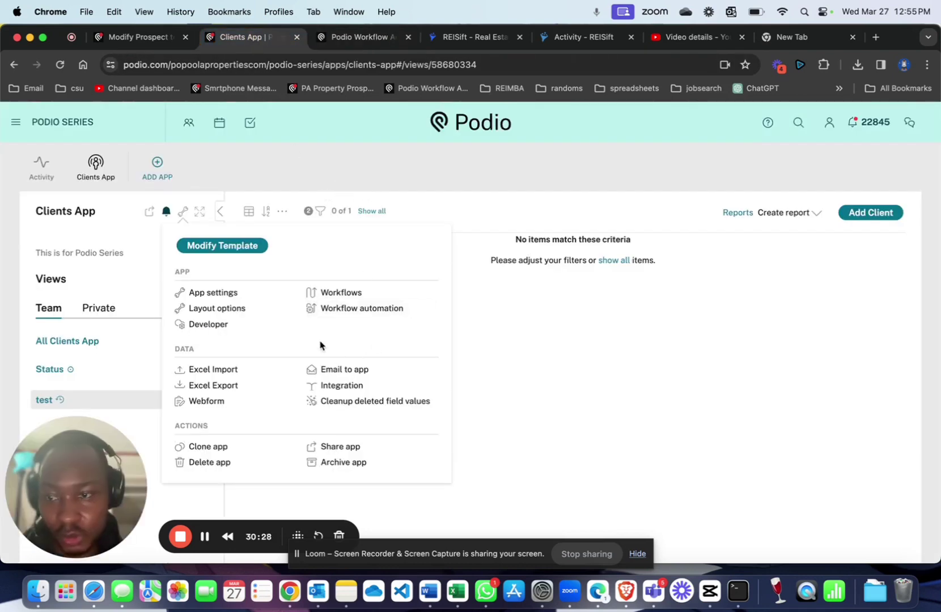
click(522, 366)
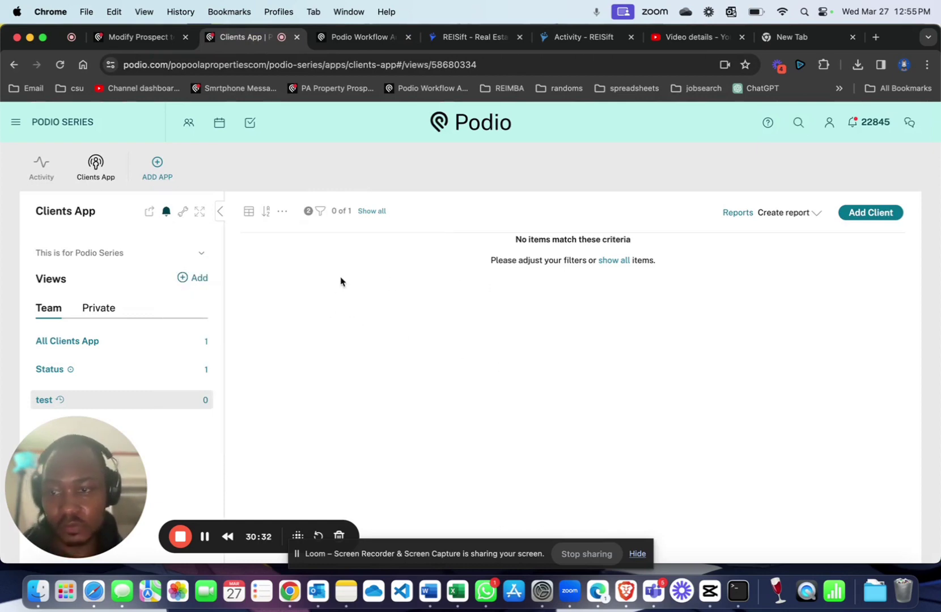